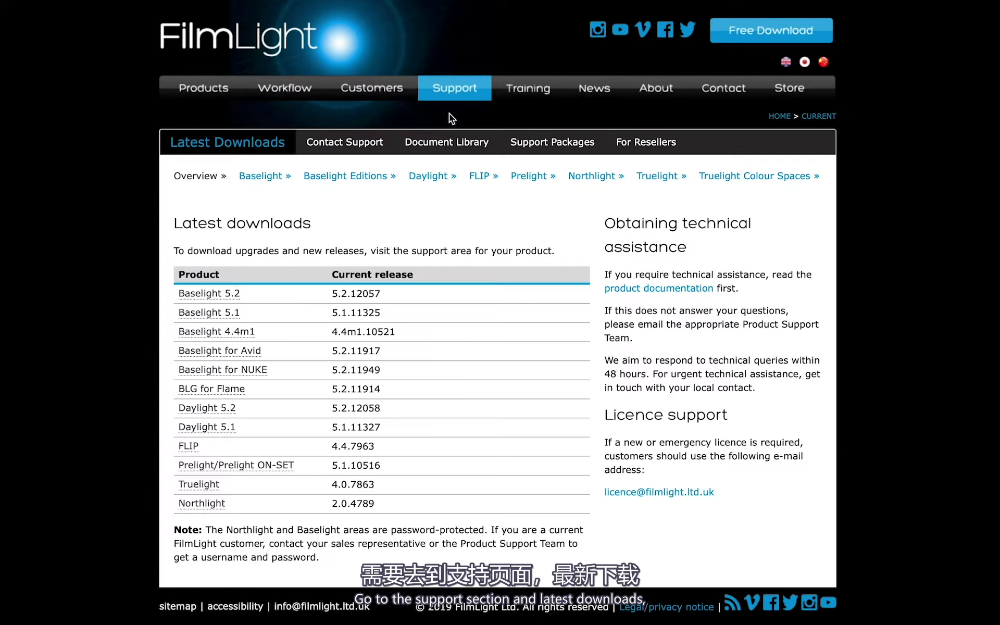
Step: Open the Truelight Colour Spaces downloads page and look up the RED IPP2 package
left_click(787, 180)
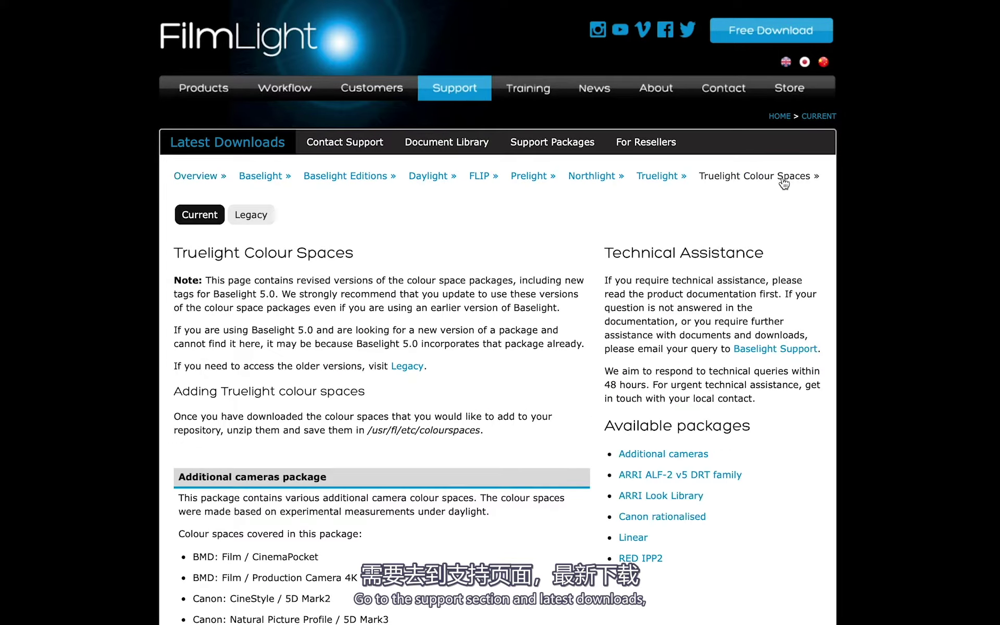
left_click(642, 560)
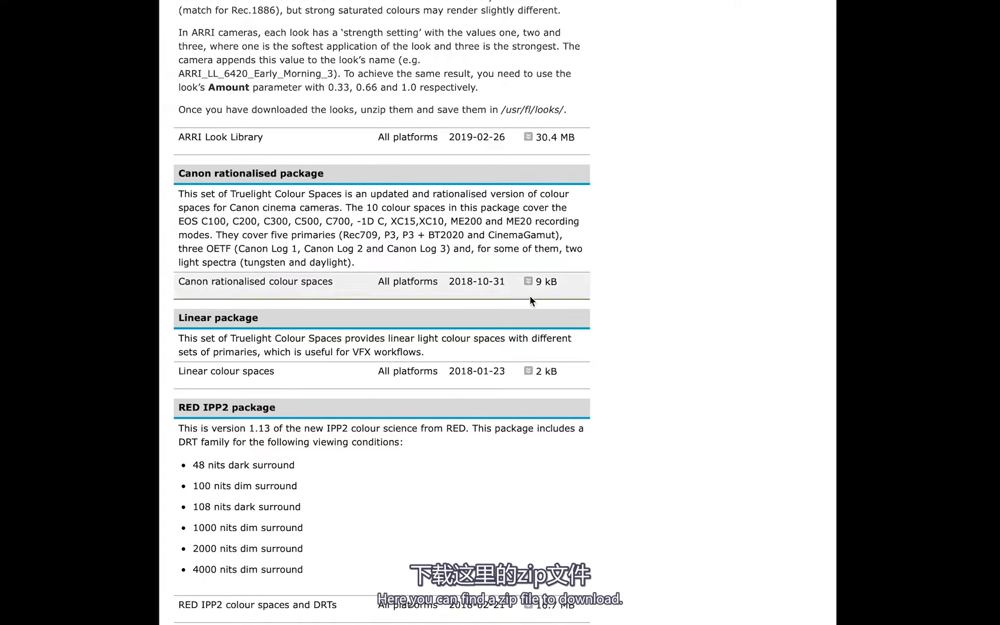
Step: Highlight the install path /usr/fl/etc/colourspaces on the page, and select the colourspaces folder inside FilmLight's etc folder in Finder
scroll(527, 305, "up", 20)
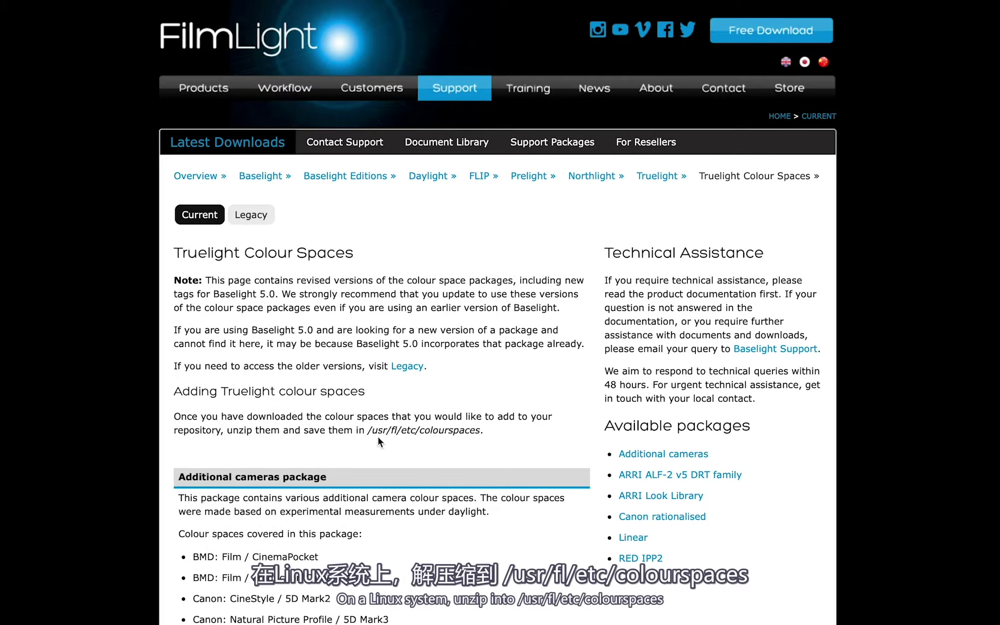
left_click_drag(368, 431, 493, 441)
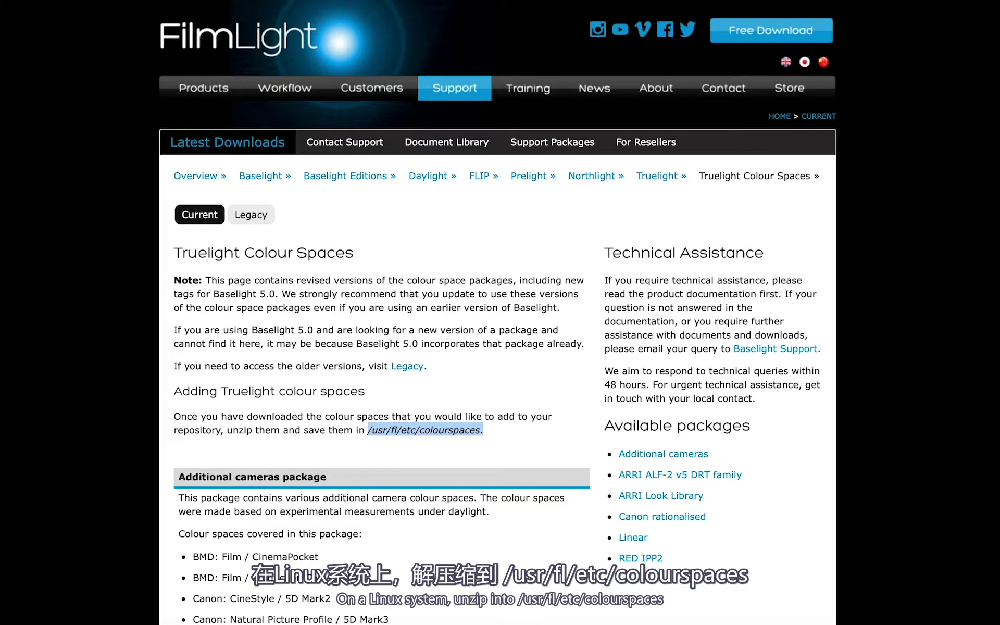
key("super+Tab")
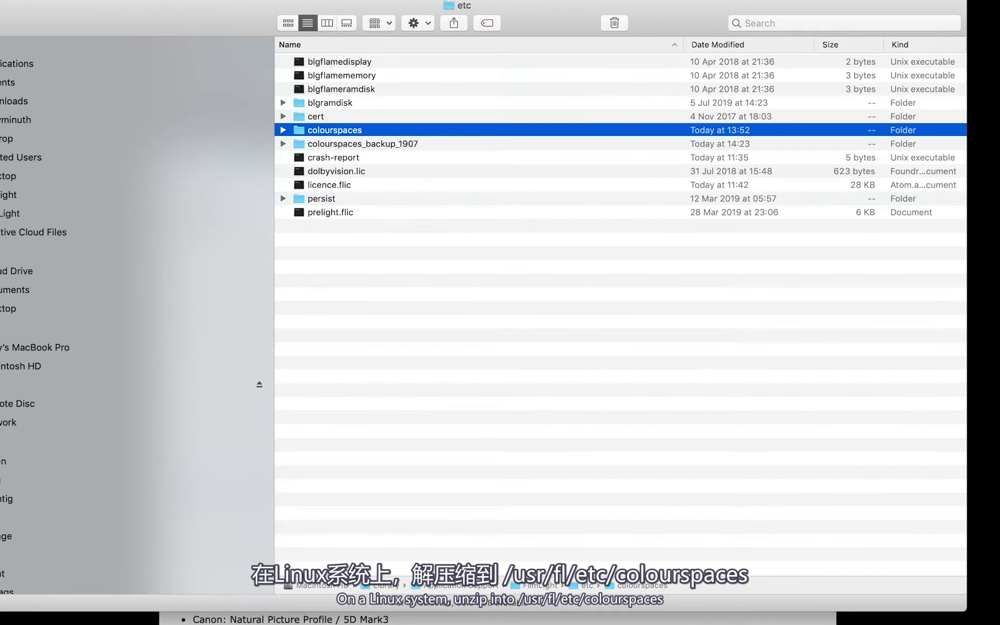
left_click(330, 131)
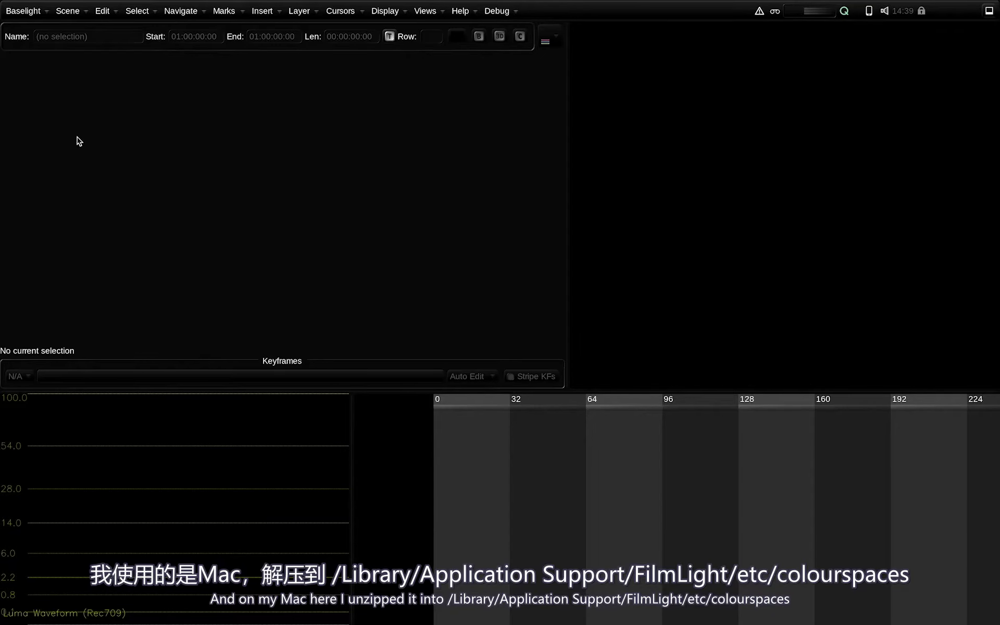
Step: In Baselight, start a new scene in the IPP2 job folder, named "IPP2 setup", with no scene template
left_click(65, 11)
left_click(89, 28)
left_click(837, 181)
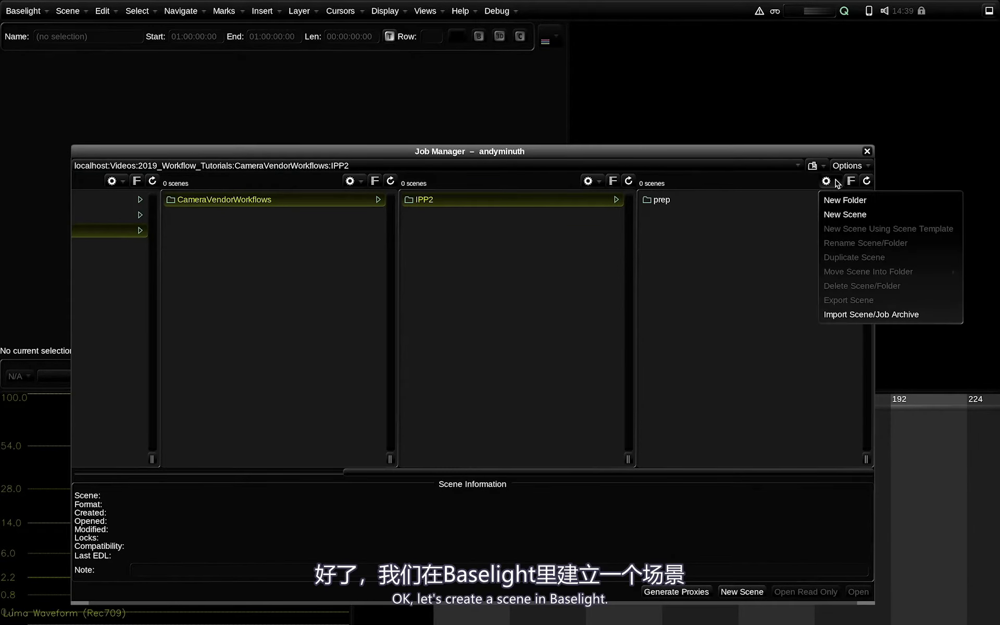
left_click(840, 217)
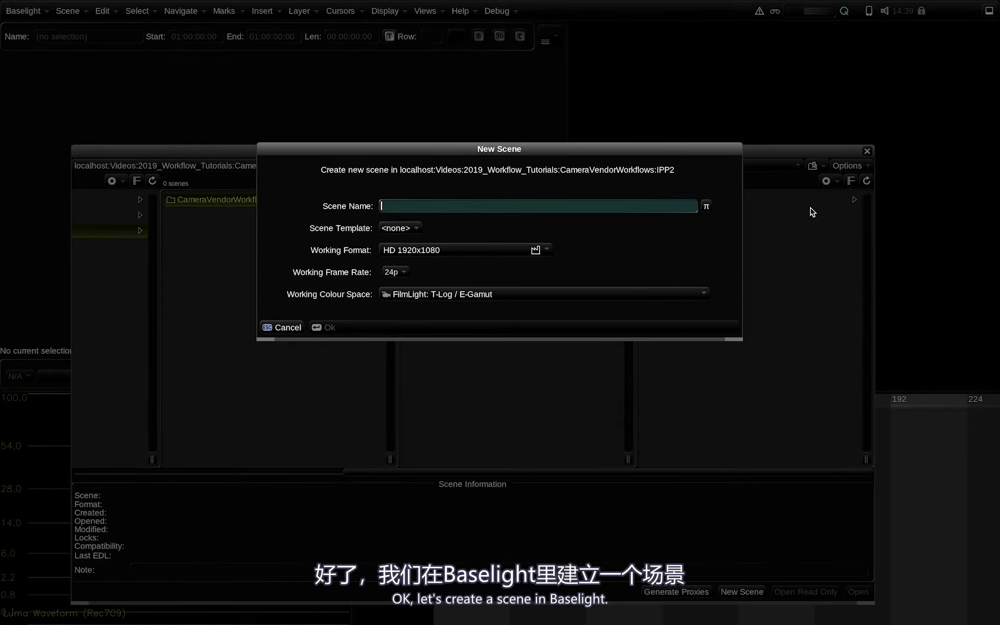
type("IPP2 setup")
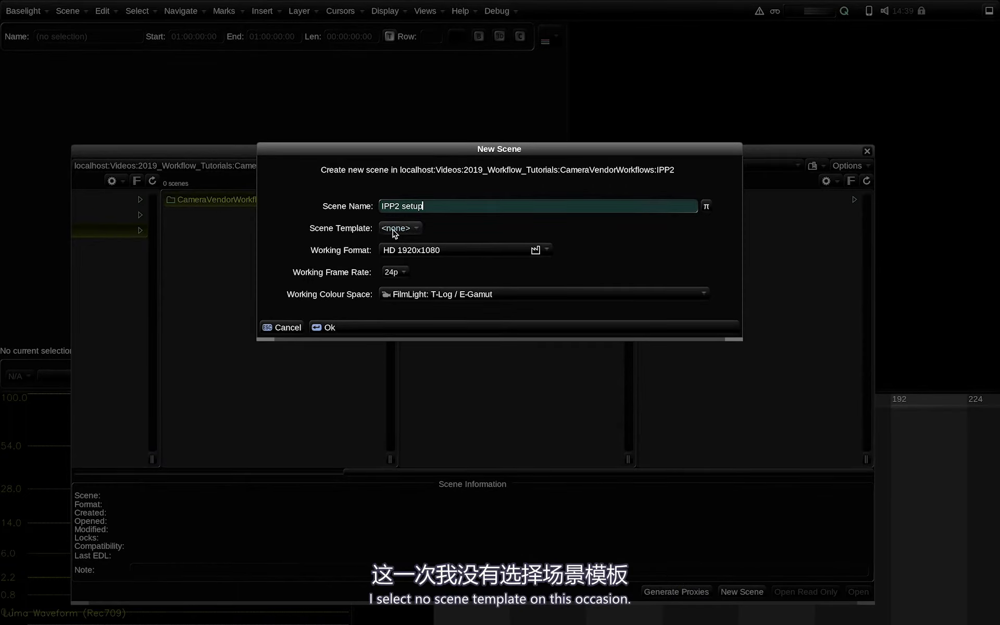
left_click(407, 233)
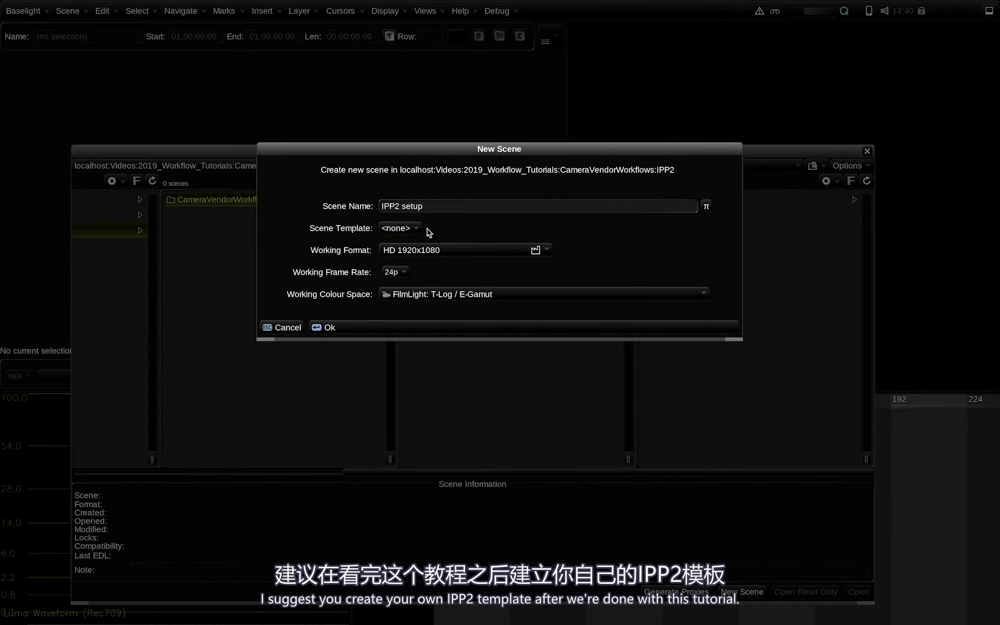
Step: Create the scene with working format UltraHD 3840x2160 and working colour space RED: Log3G10 / REDWideGamutRGB, and close the Job Manager
left_click(430, 251)
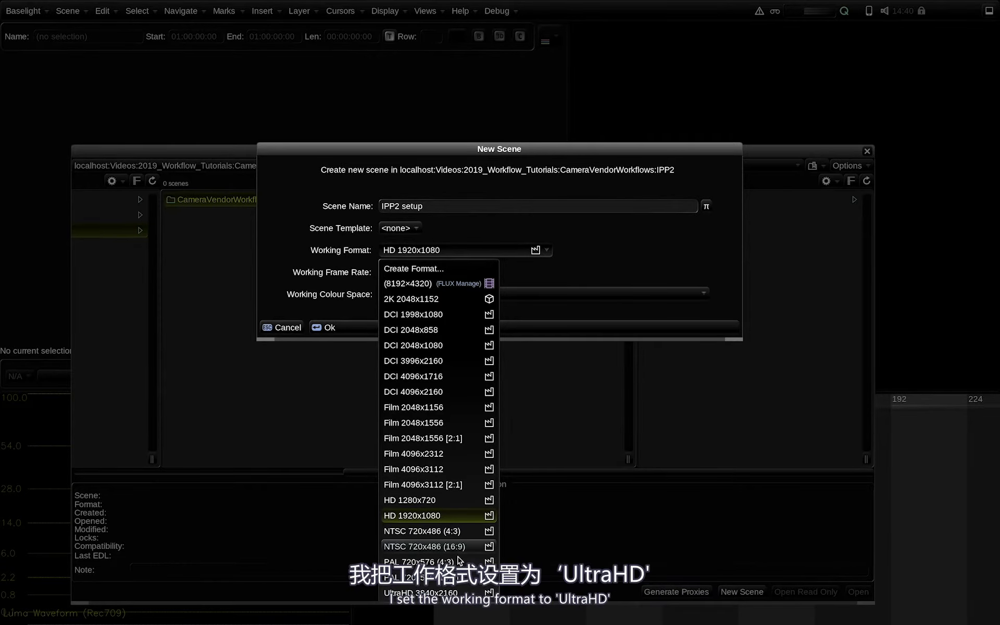
left_click(452, 593)
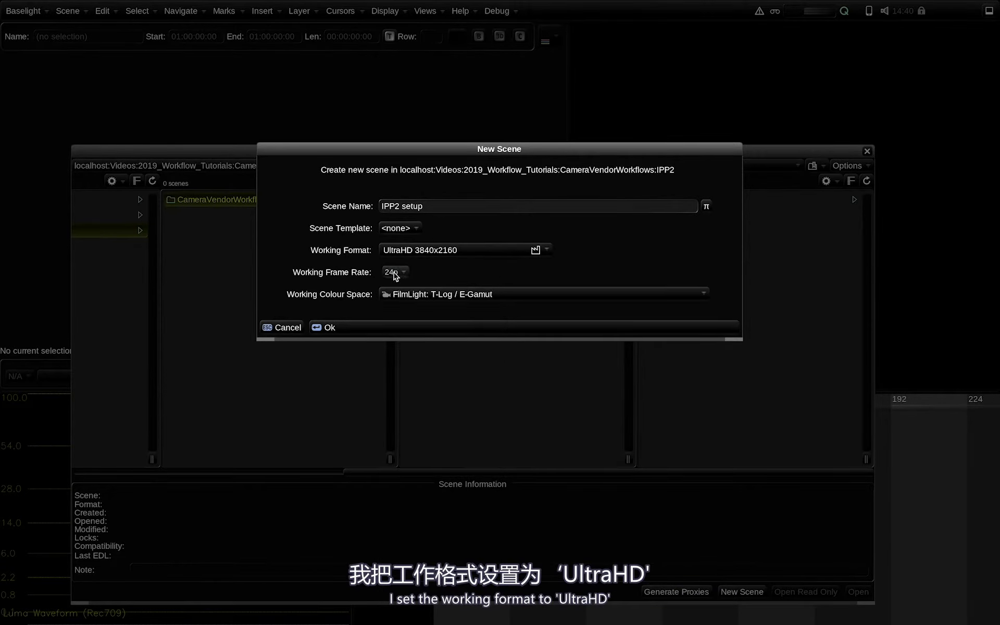
left_click(434, 295)
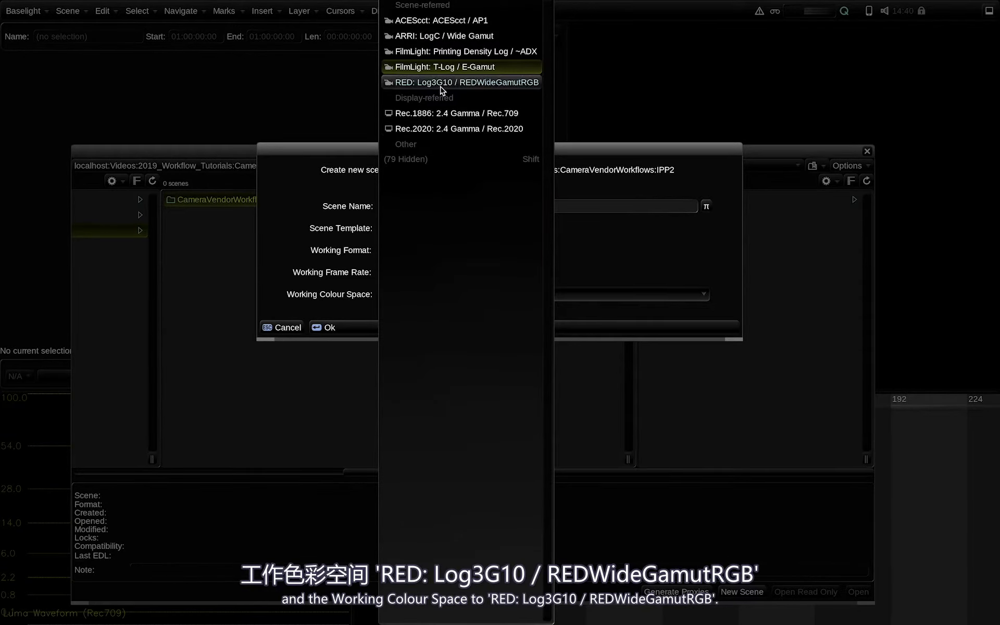
left_click(469, 83)
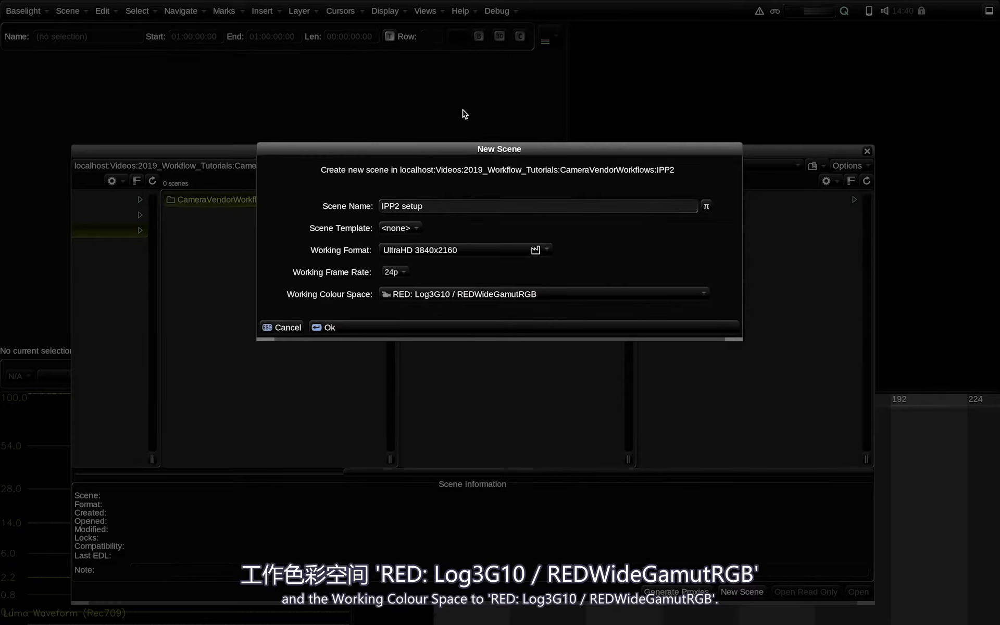
left_click(402, 329)
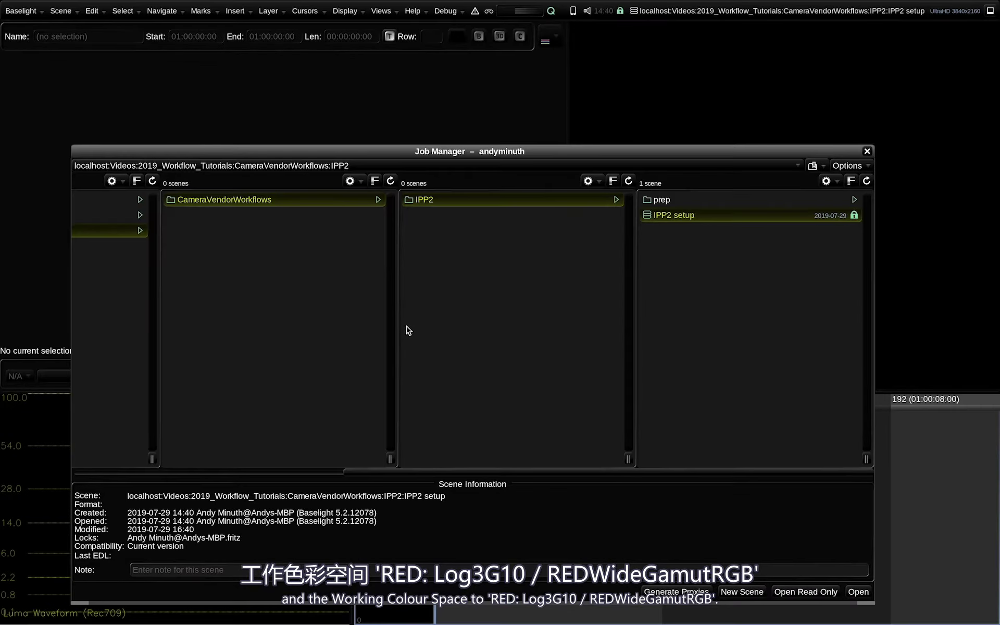
left_click(867, 152)
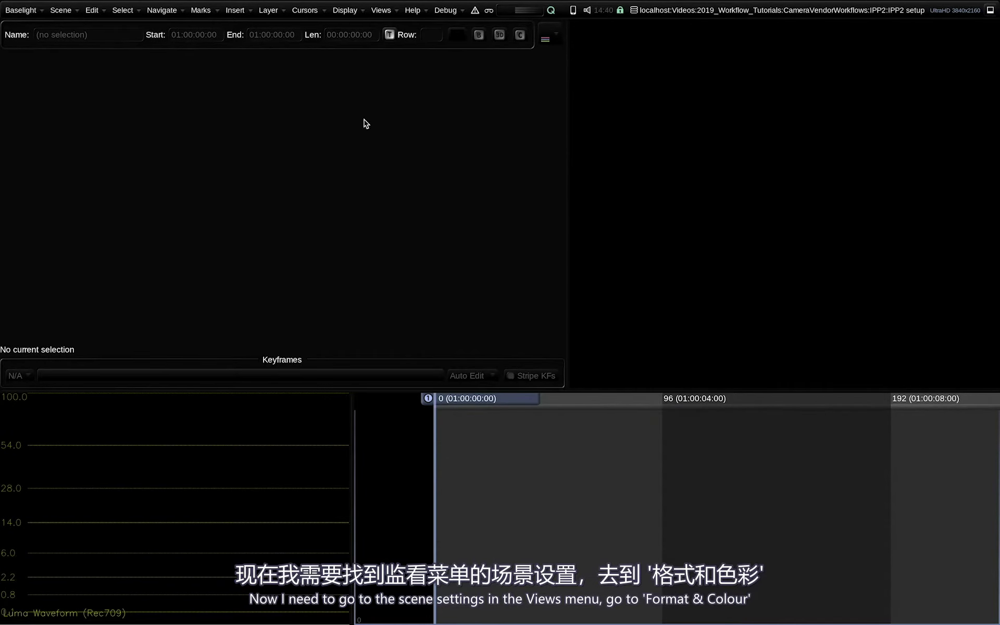
Step: Set the scene's Display Rendering Transform to RED IPP2 v1.13, keeping its viewing condition on Automatic
left_click(380, 11)
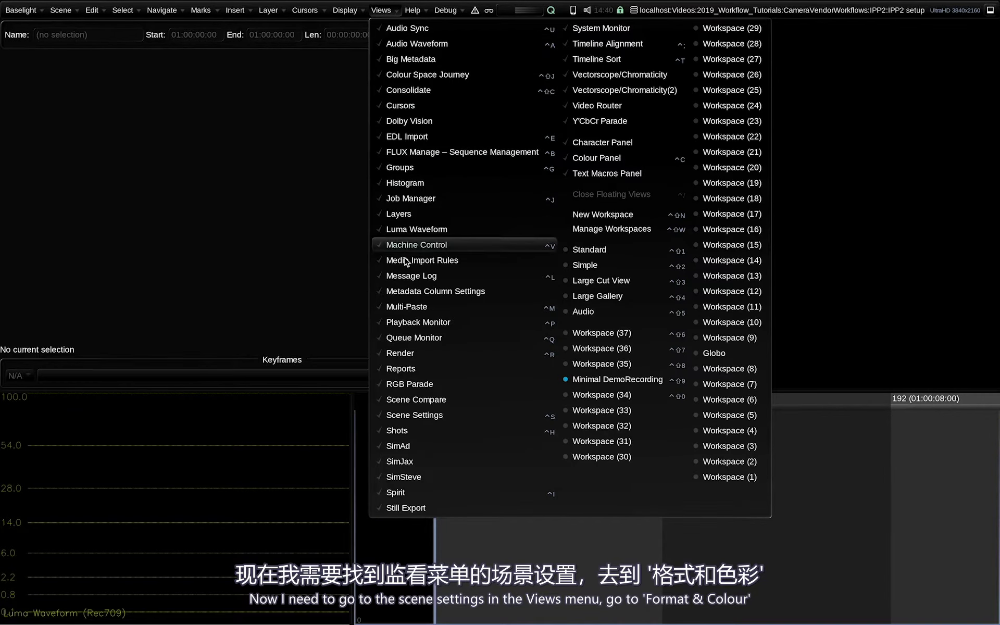
left_click(416, 416)
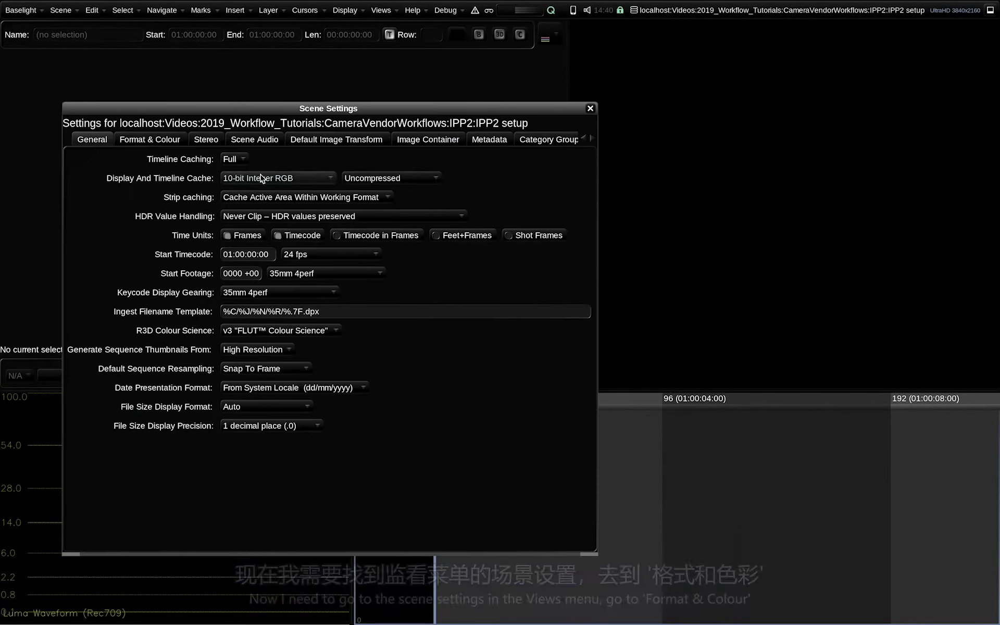
left_click(149, 140)
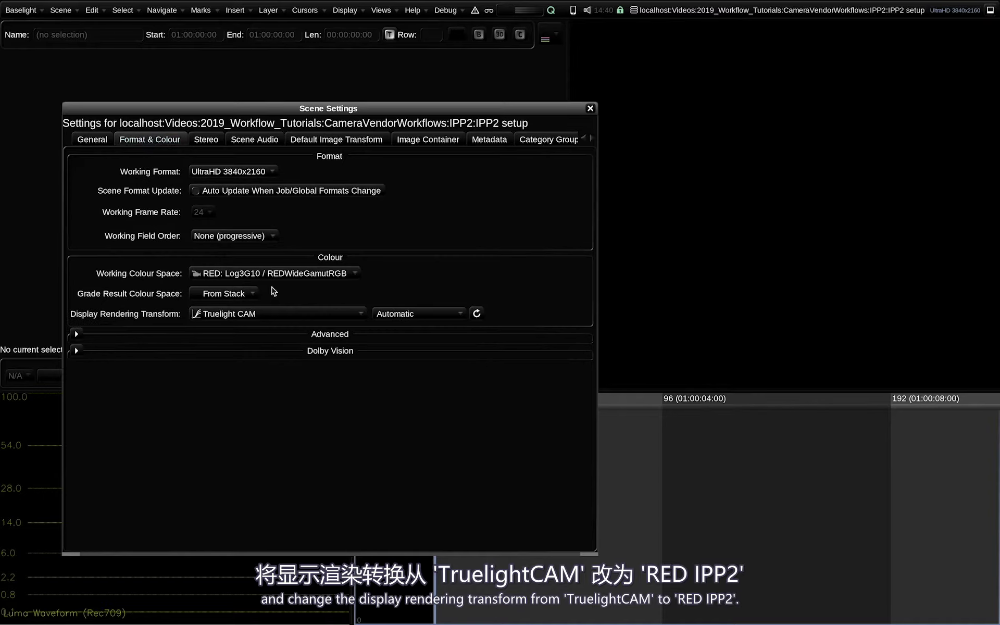
left_click(266, 314)
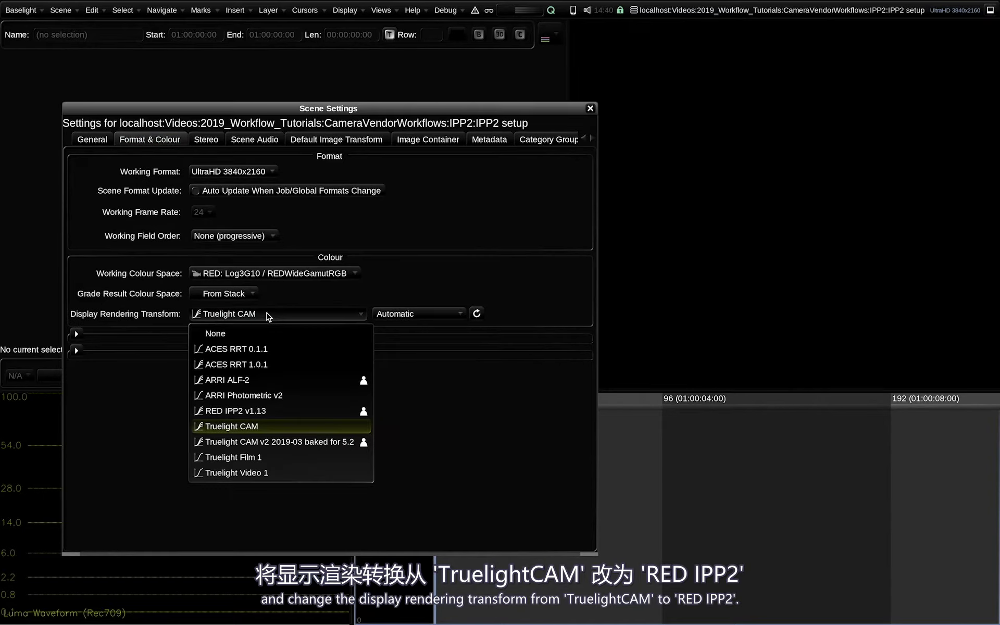
left_click(266, 412)
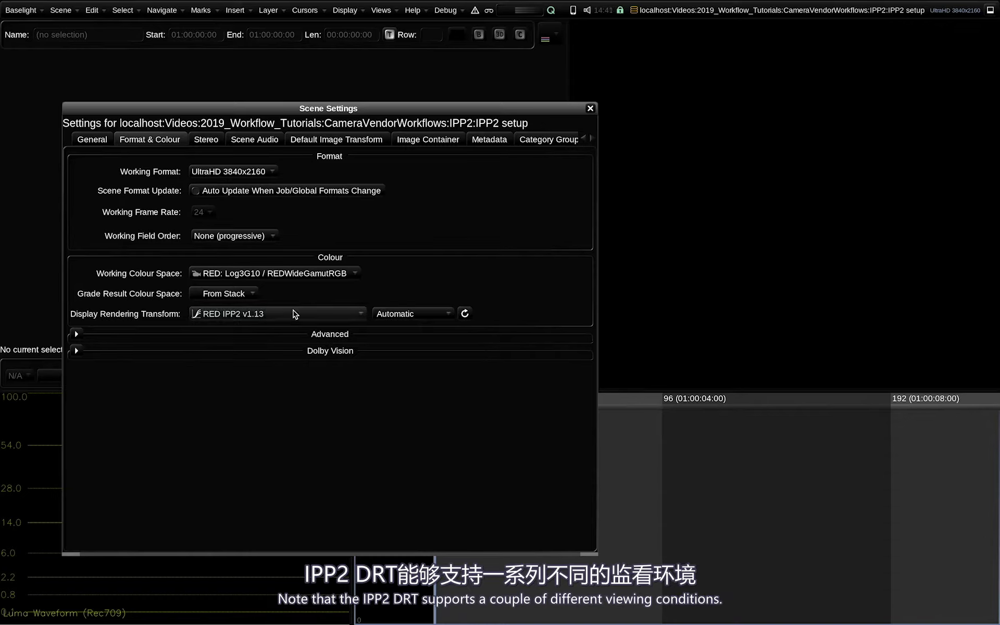
left_click(413, 314)
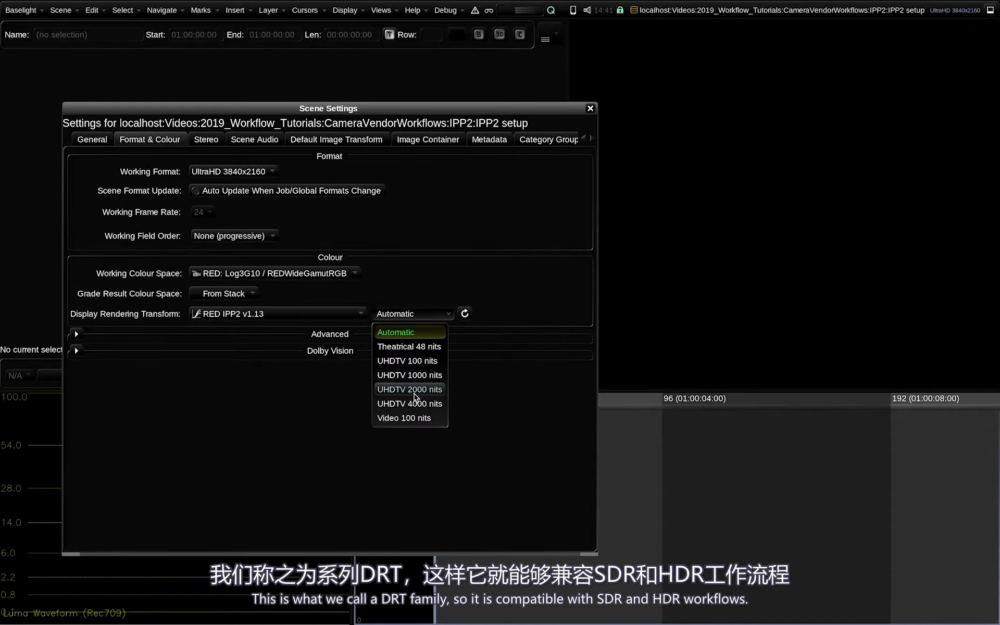
left_click(417, 317)
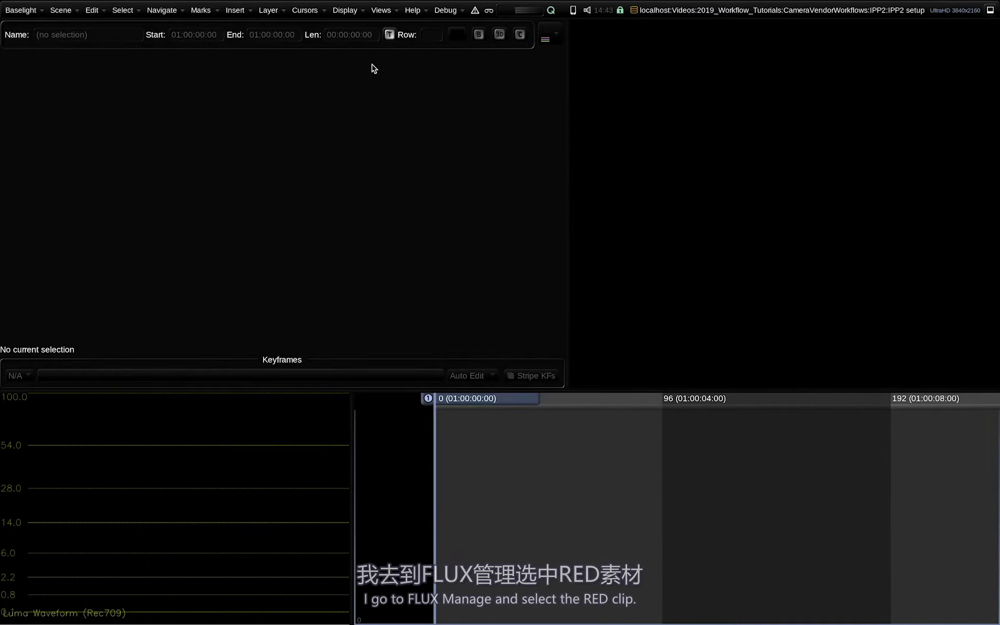
Step: Open FLUX Manage and examine the metadata of the clip A109_C011_0112N2_001.R3D, including camera model and firmware
left_click(382, 10)
left_click(413, 152)
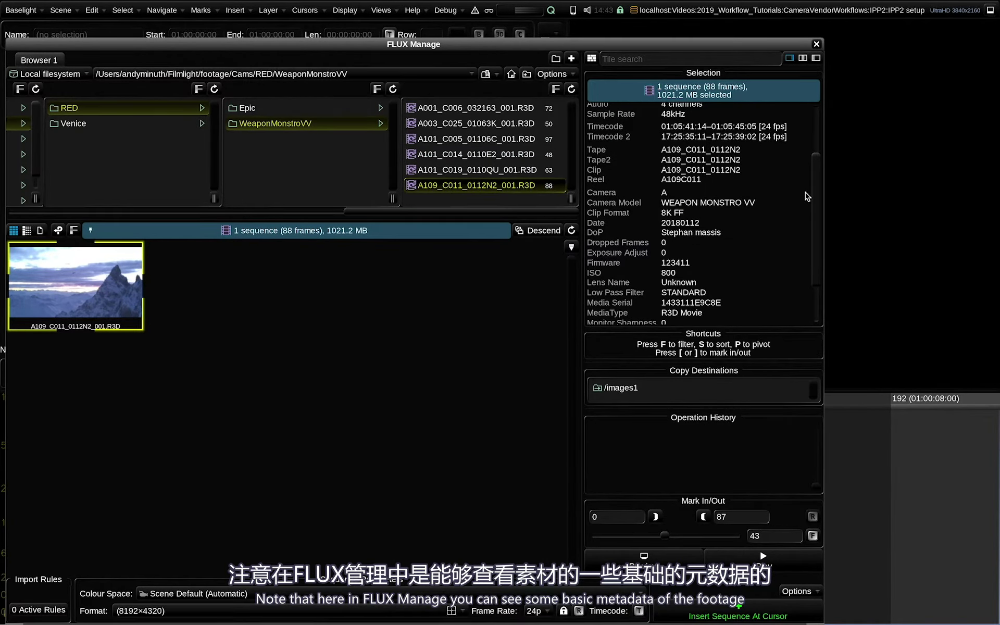
scroll(818, 220, "down", 1)
scroll(817, 219, "down", 2)
scroll(817, 220, "up", 5)
scroll(817, 224, "down", 5)
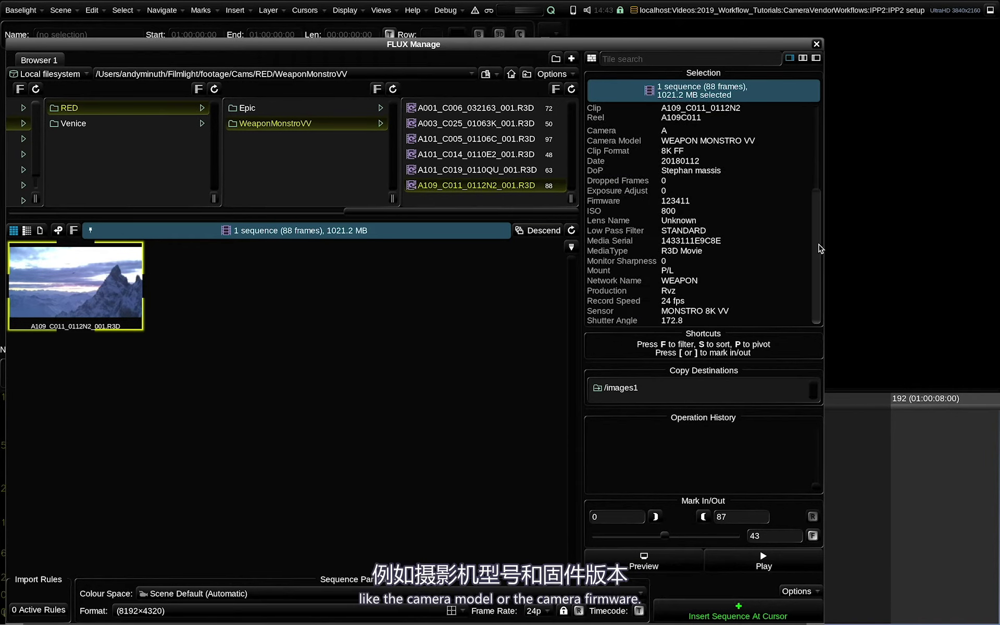
scroll(822, 235, "up", 2)
scroll(688, 162, "up", 1)
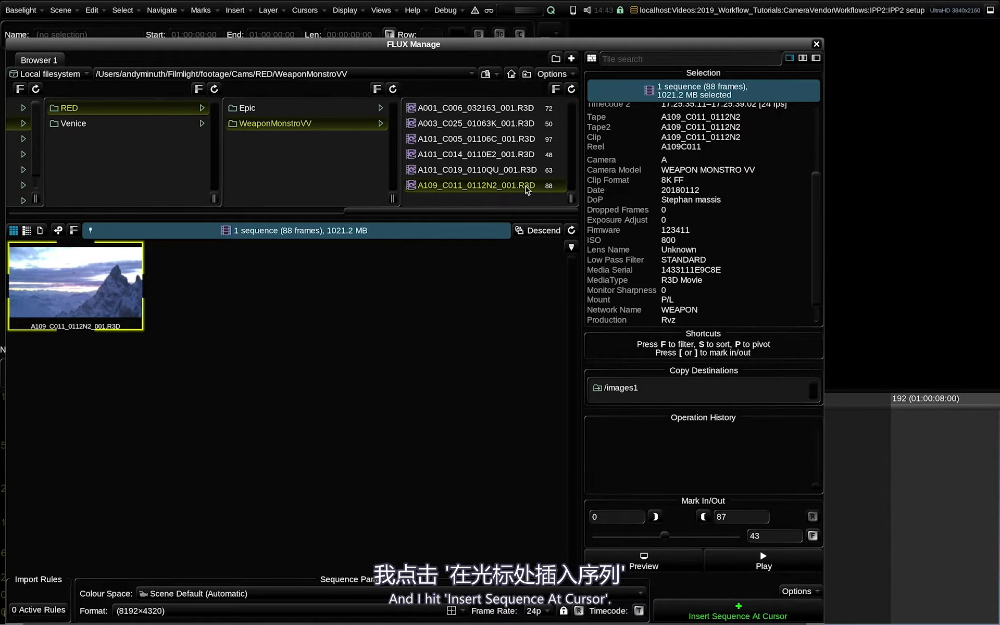
Step: Insert the selected R3D sequence at the cursor, changing the scene's container to the Filmlight folder, and close FLUX Manage
left_click(742, 614)
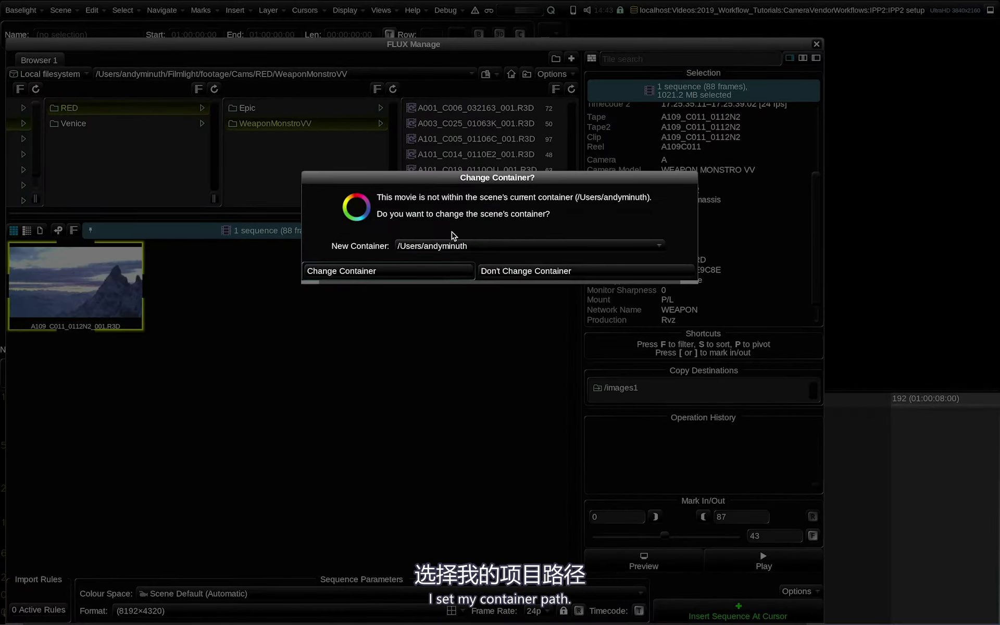
left_click(458, 245)
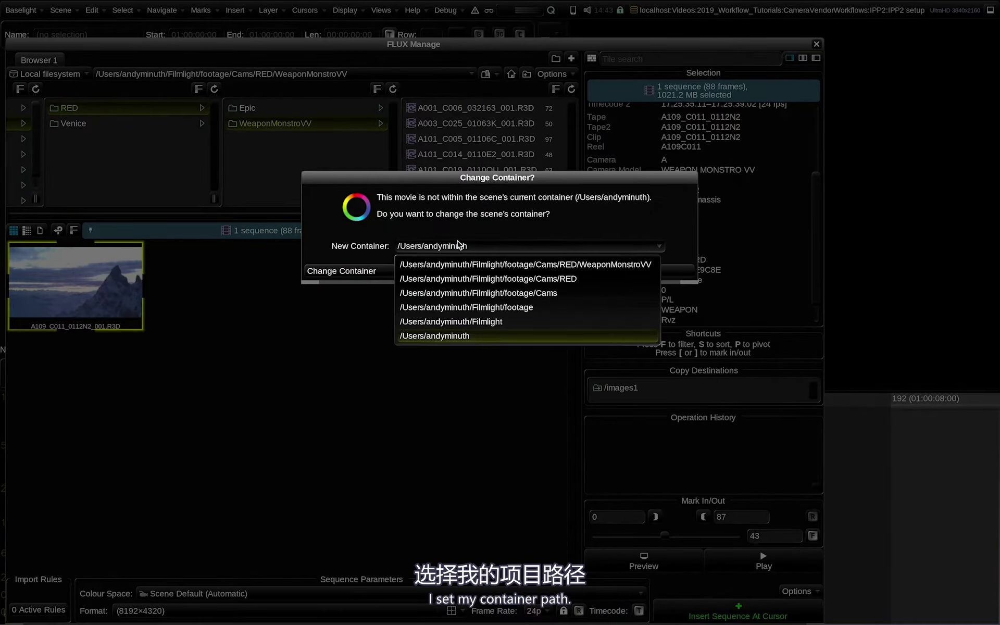
left_click(459, 322)
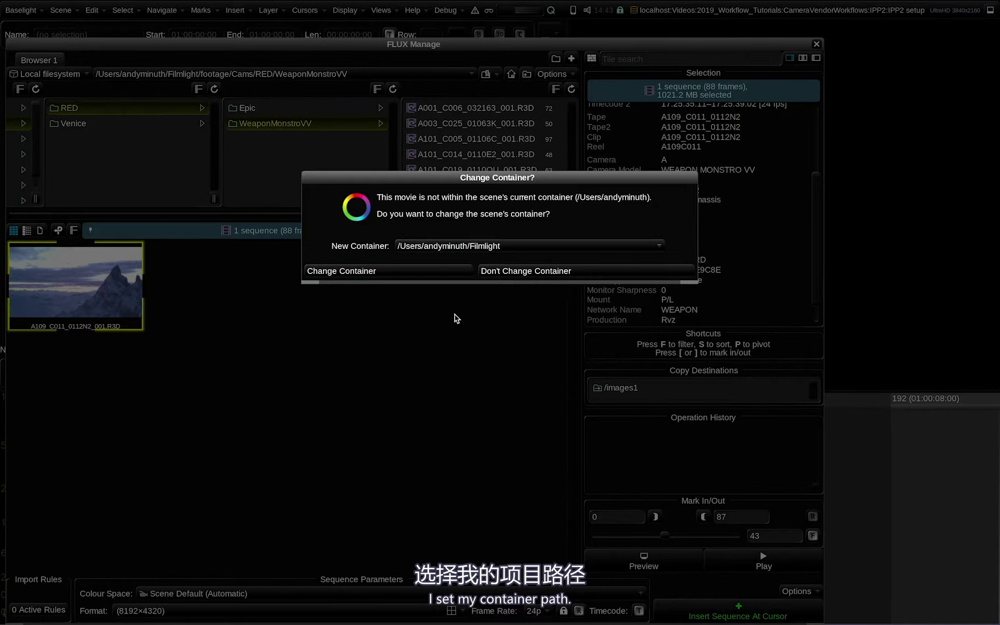
left_click(394, 272)
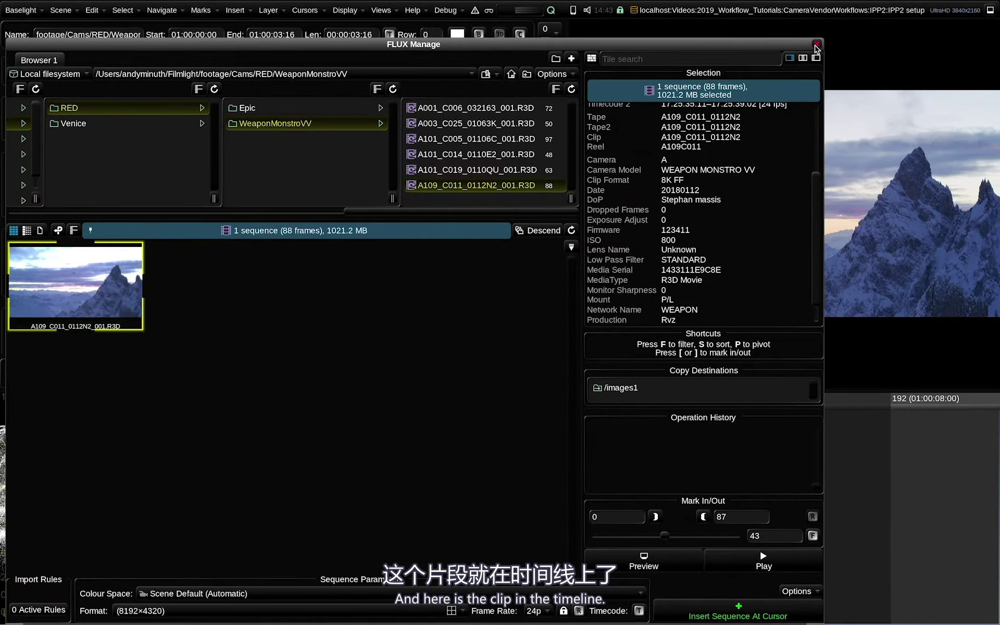
left_click(817, 44)
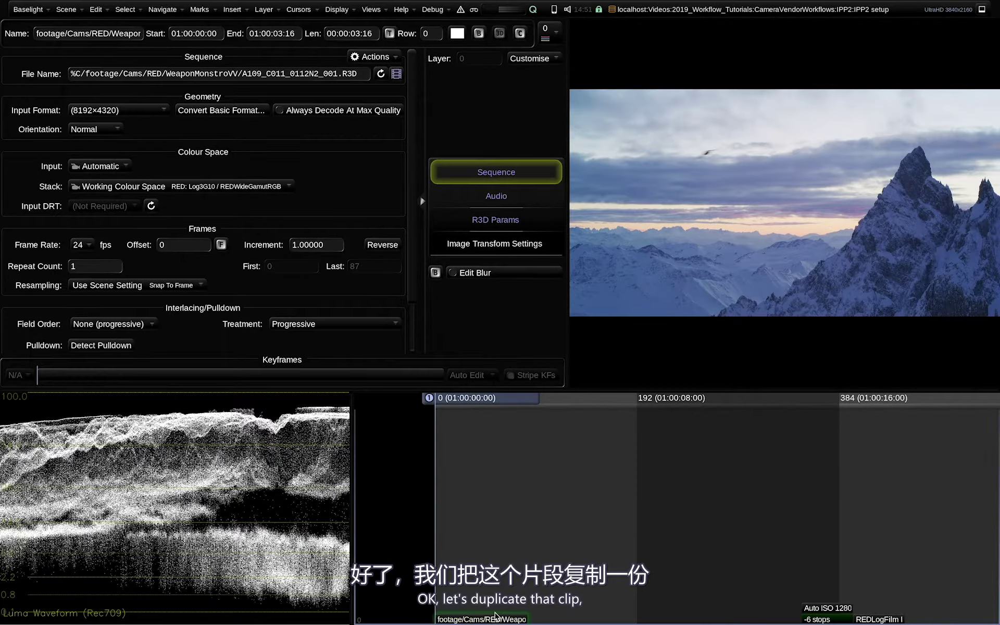
Step: Duplicate the RED clip on the timeline and set the copy's input colour space to Rec.1886: 2.4 Gamma / Rec.709
left_click(495, 619)
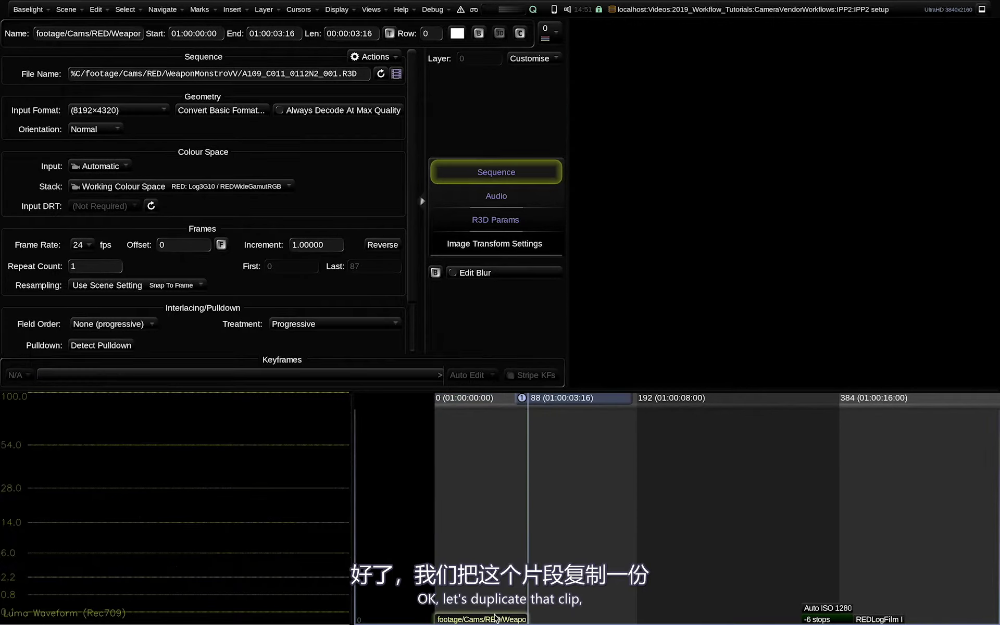
key("ctrl+d")
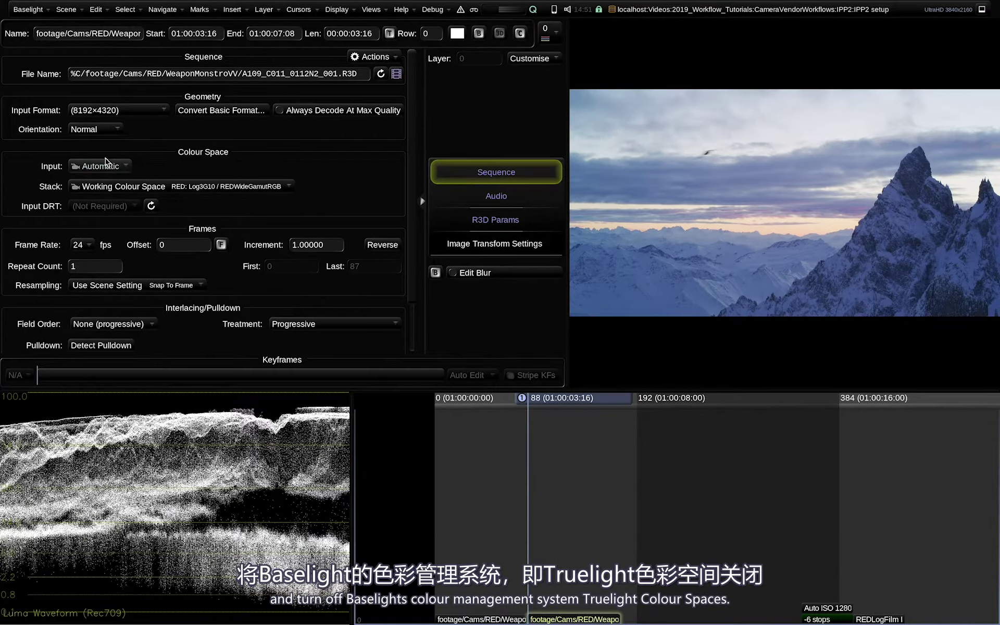
left_click(91, 167)
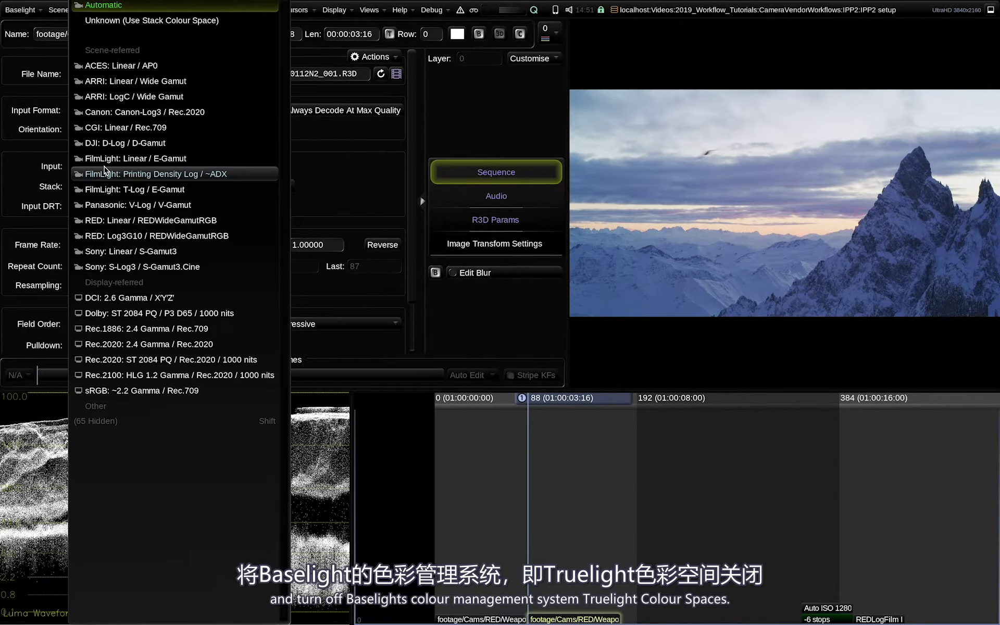
left_click(112, 328)
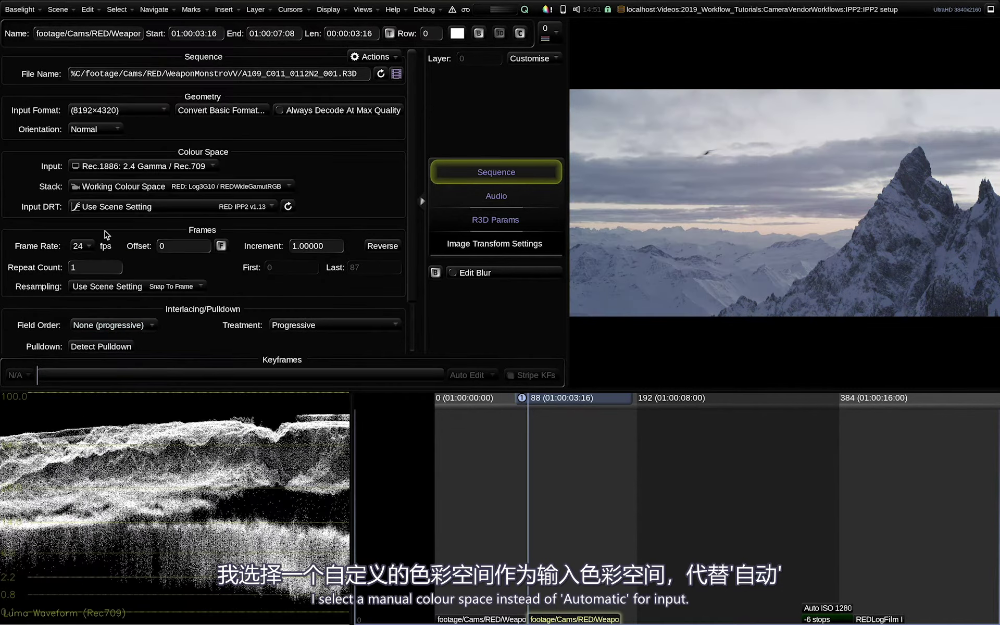
Step: Set the copied clip's stack colour space to Rec.1886: 2.4 Gamma / Rec.709 and its IPP2 Highlight Roll Off to Medium
left_click(165, 186)
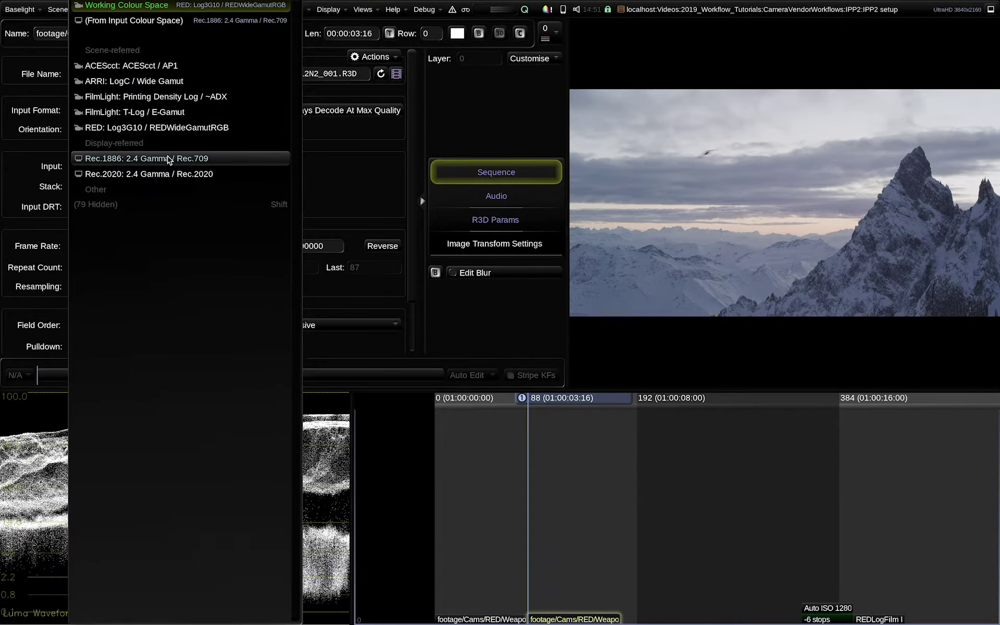
left_click(180, 166)
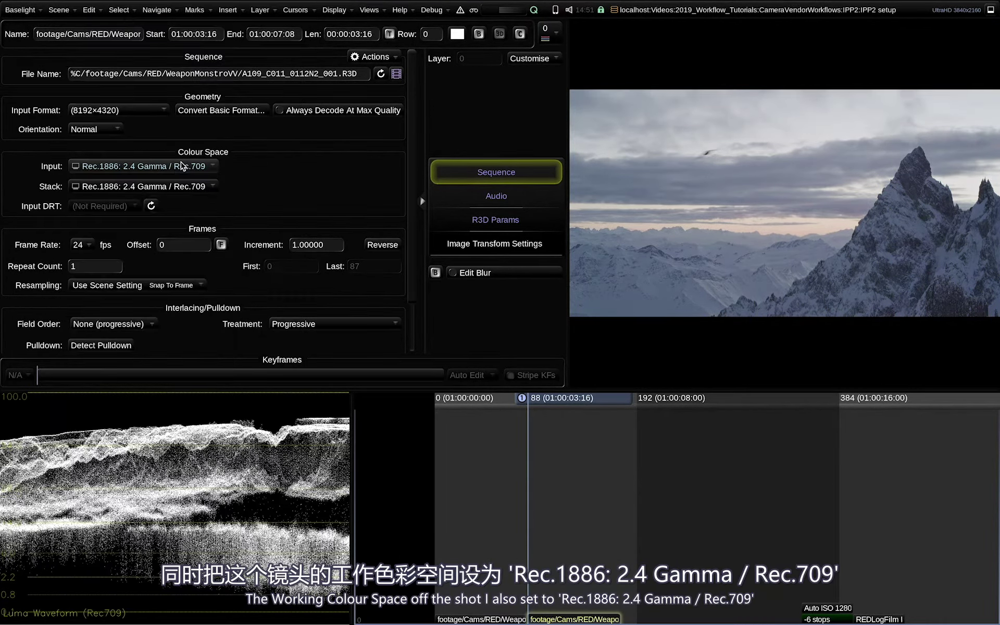
left_click(471, 220)
left_click(109, 123)
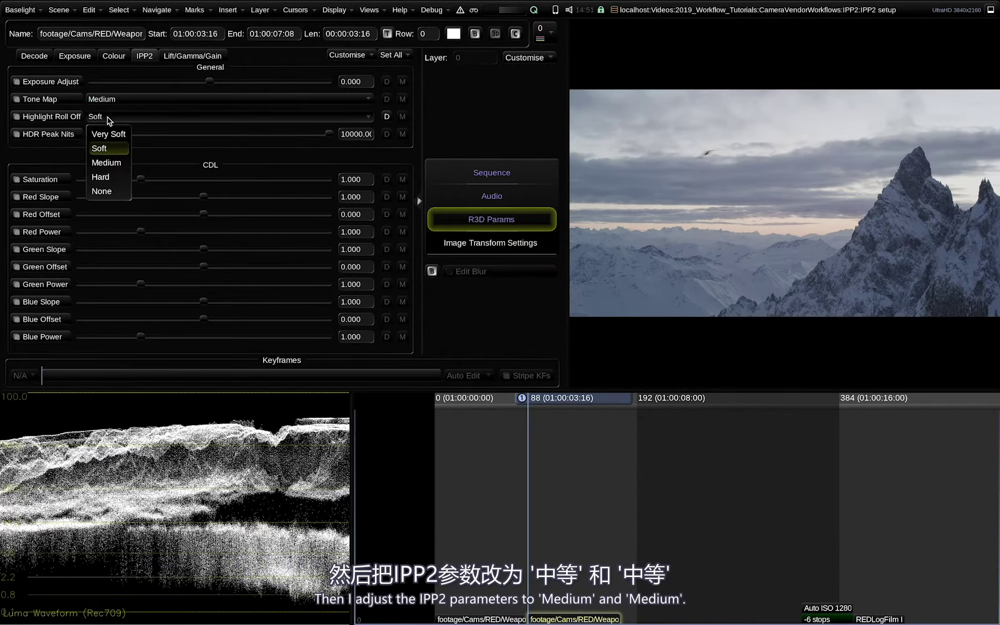
left_click(112, 163)
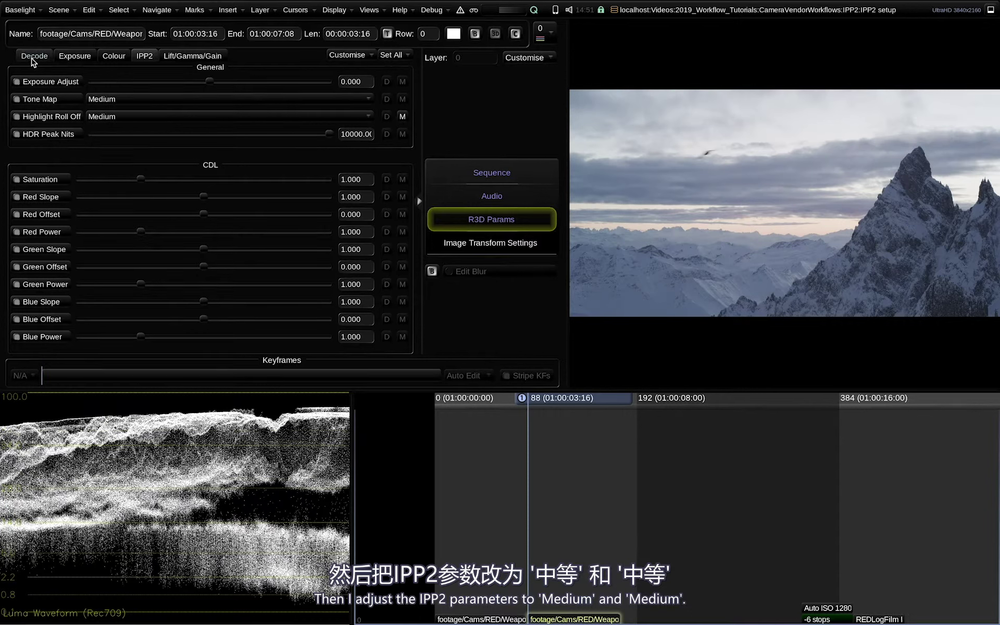
Step: Set the copied clip's R3D Output Colour Primaries to Rec.709 in the decode parameters
left_click(35, 58)
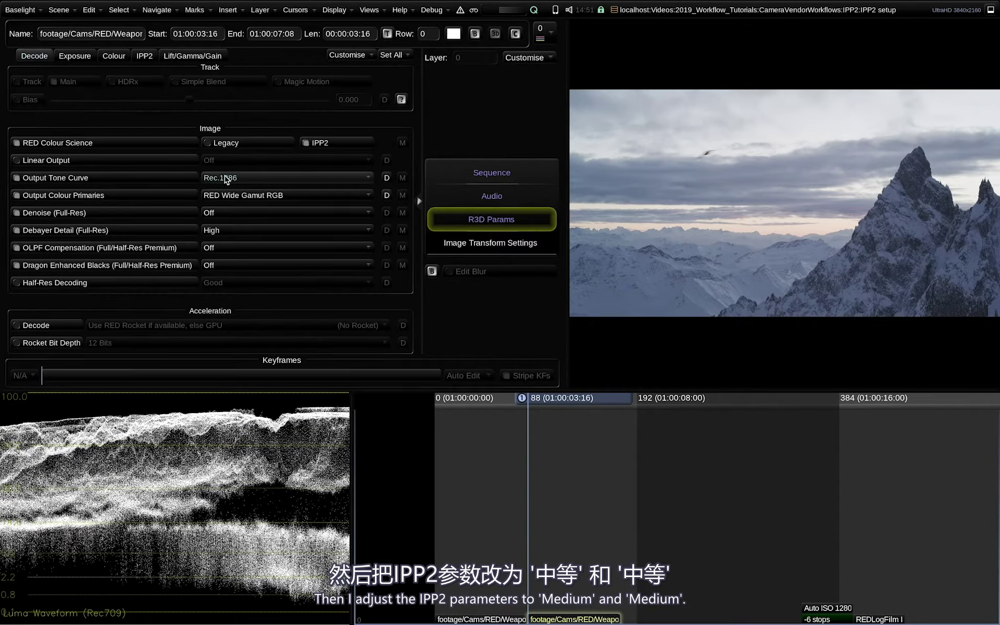
left_click(240, 196)
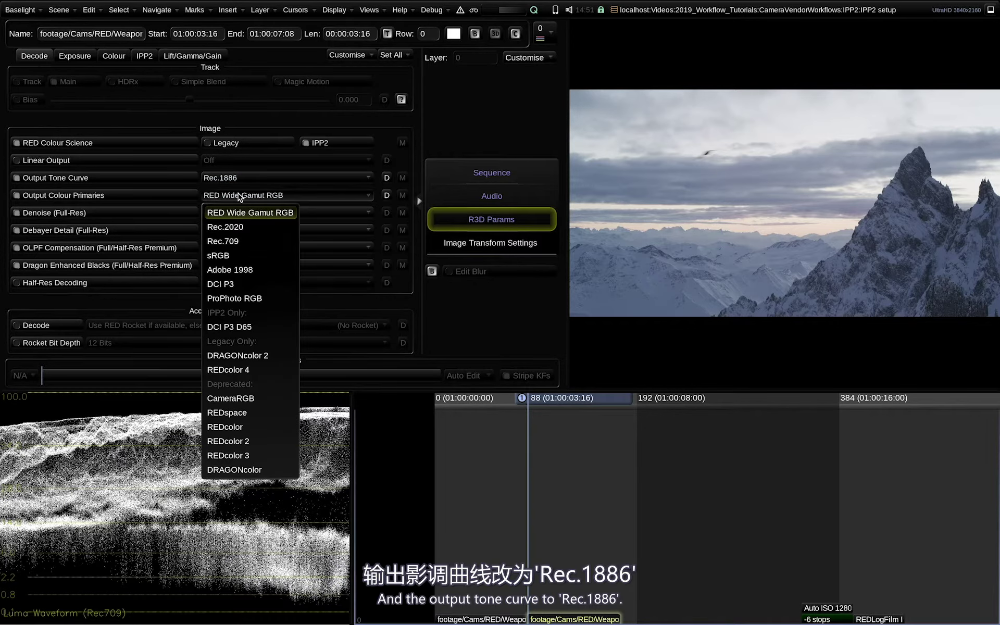
left_click(240, 242)
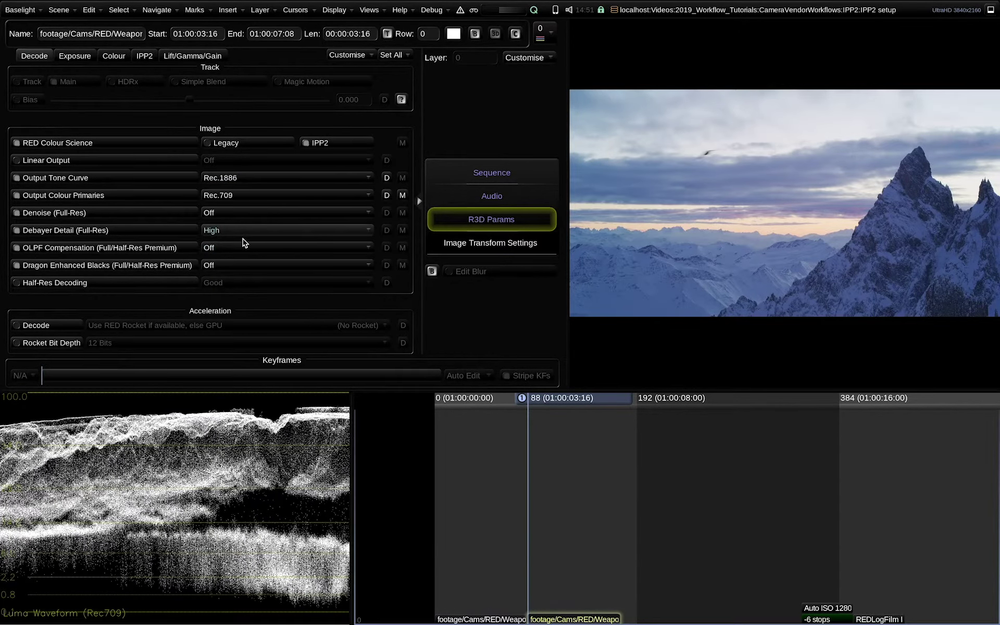
Step: Open the Colour Space Journey and compare the image and conversion chain of the original clip with those of the manually decoded copy
left_click(371, 10)
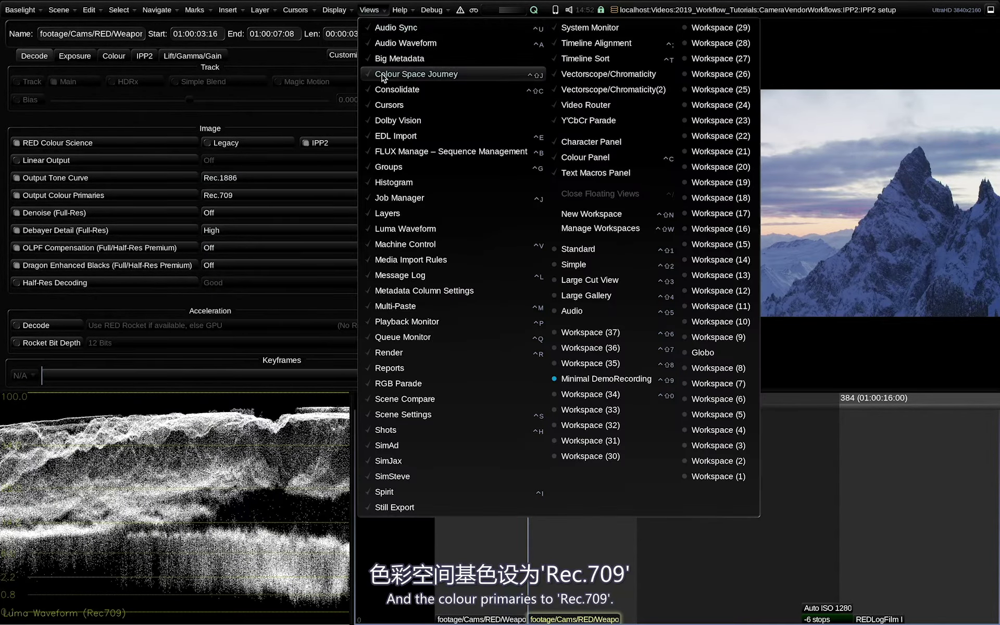
left_click(388, 78)
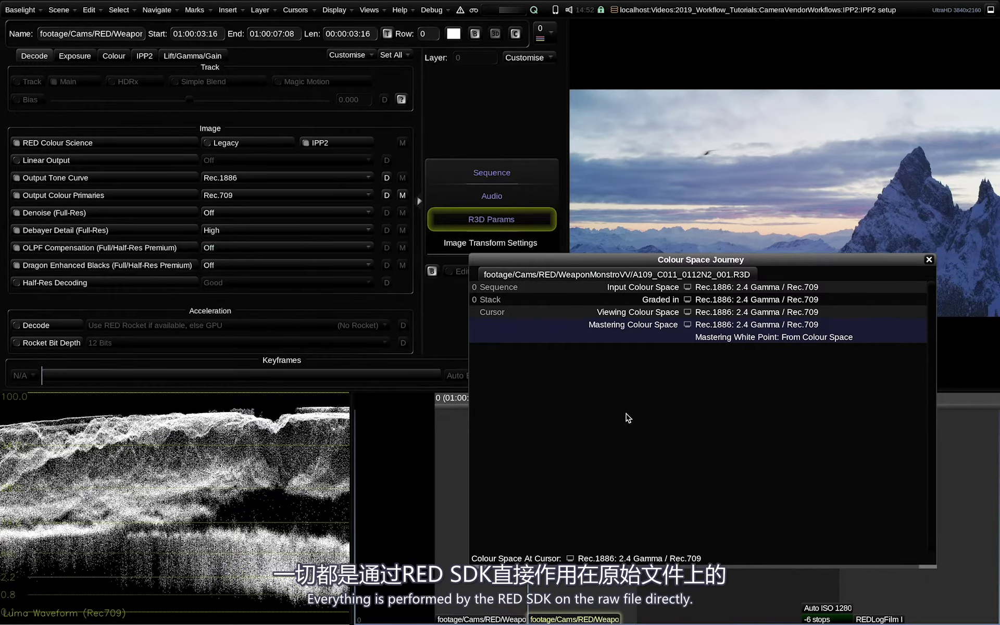
left_click_drag(644, 256, 570, 268)
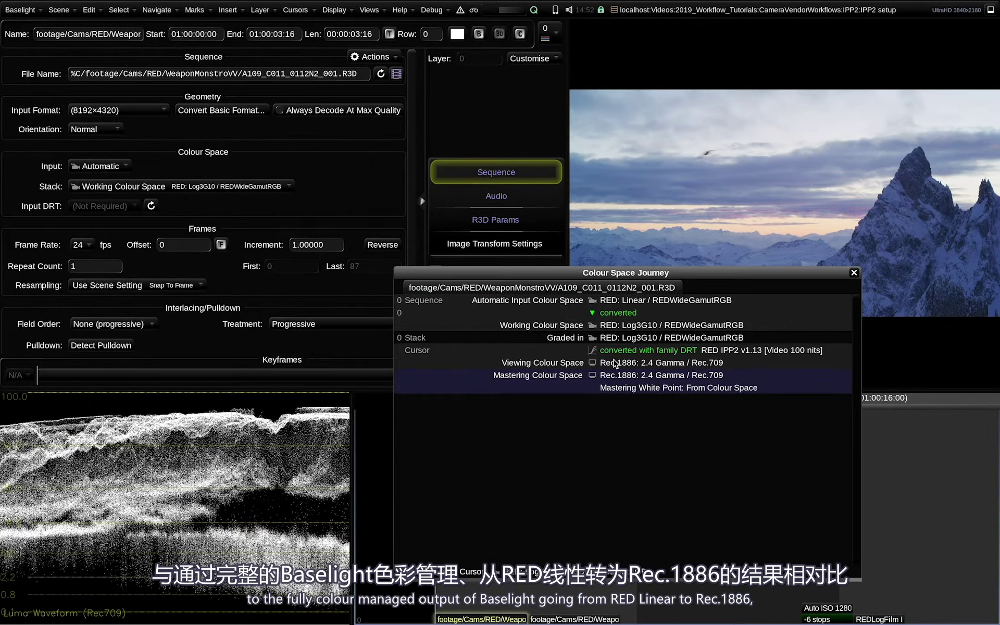
key("Down")
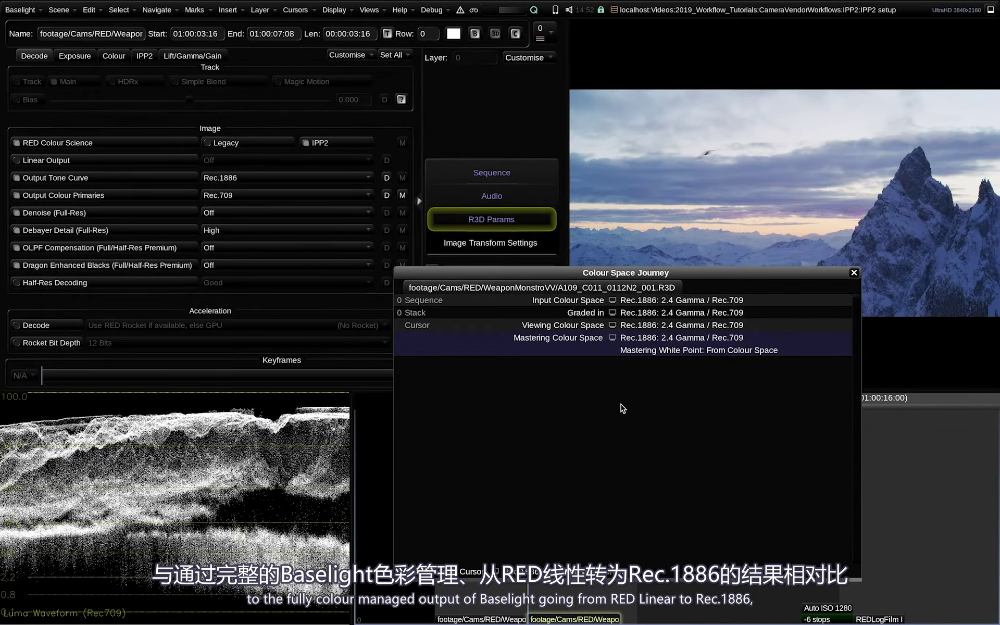
key("Up")
key("Down")
key("Up")
key("Down")
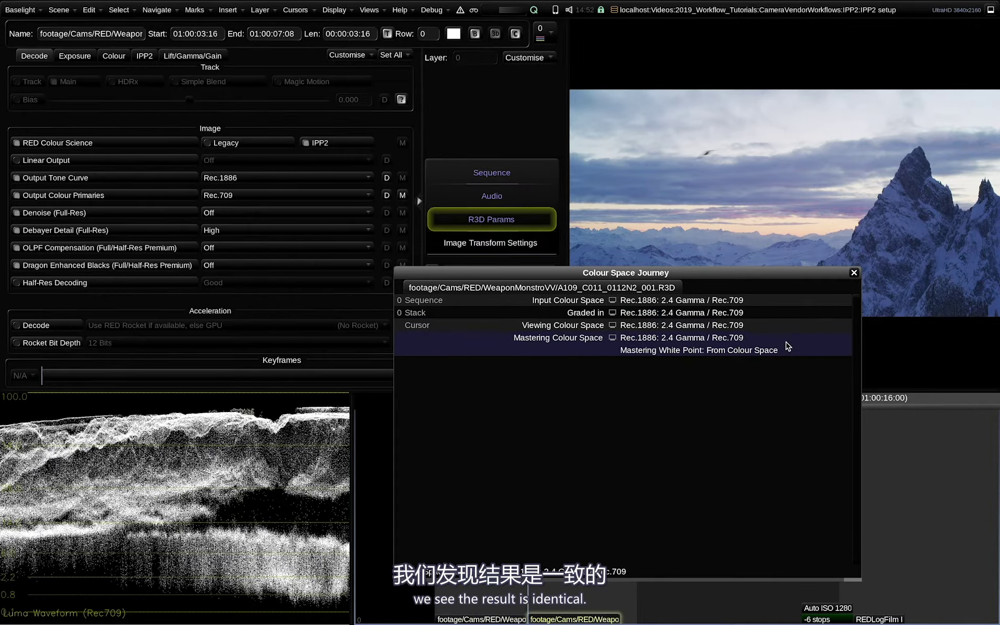
Step: Set the copied clip's R3D Output Tone Curve to Log 3G10 and its Output Colour Primaries to RED Wide Gamut RGB
left_click(459, 174)
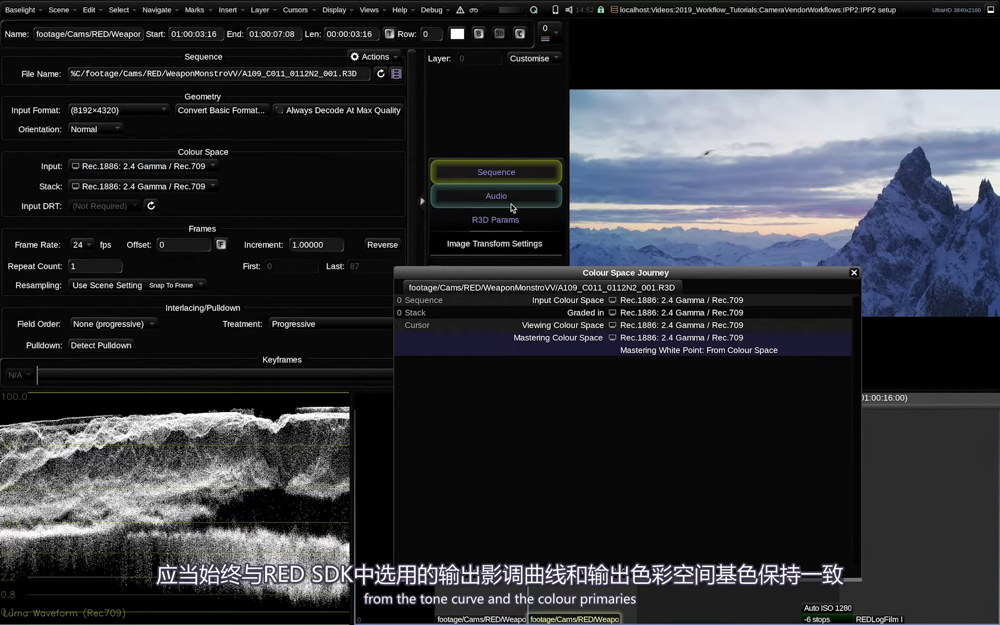
left_click(503, 220)
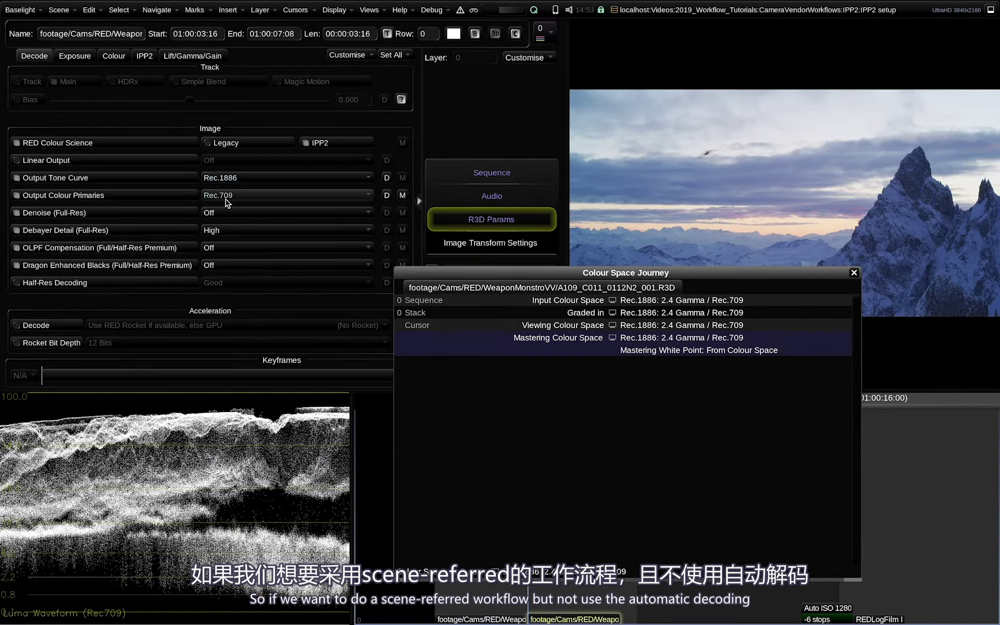
left_click(232, 179)
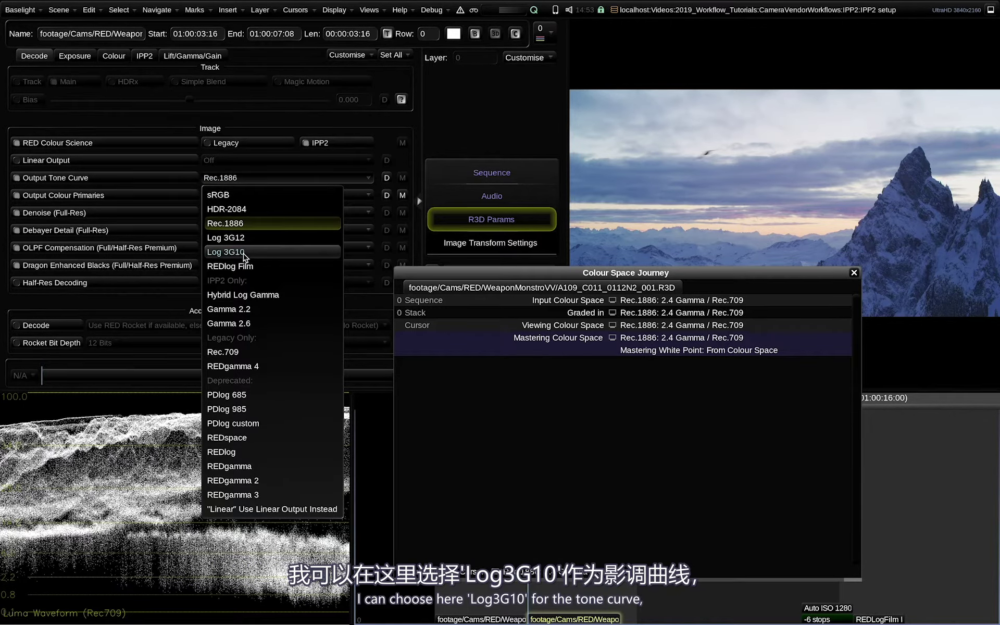
left_click(242, 253)
left_click(230, 196)
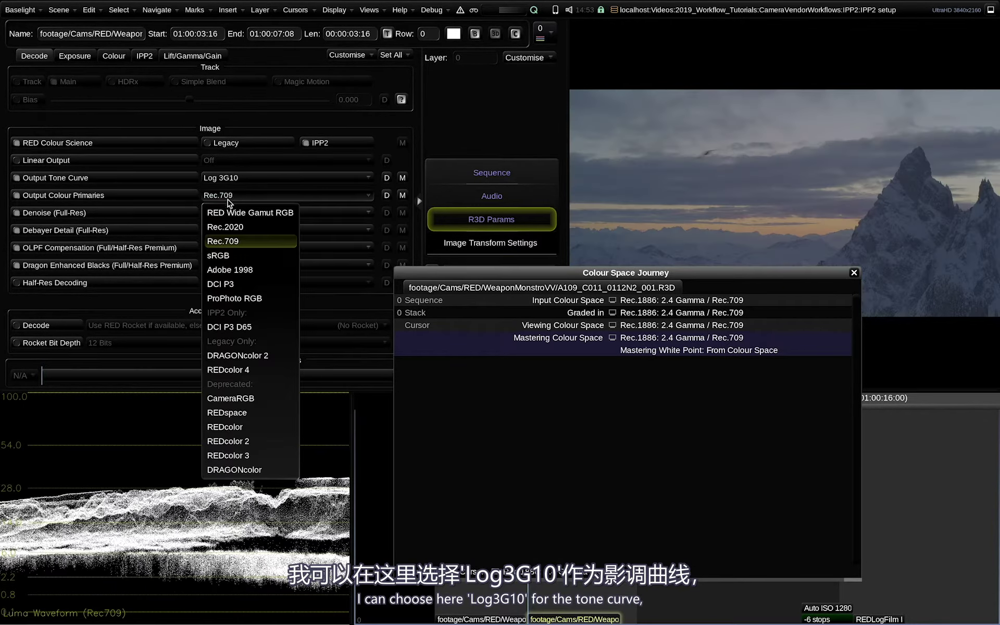
left_click(241, 214)
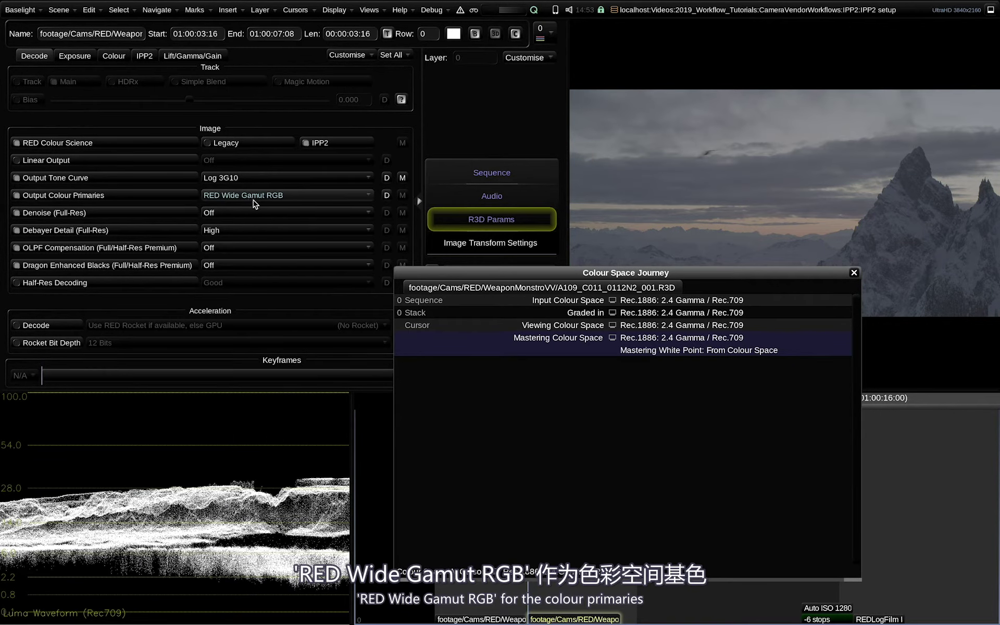
Step: Set the copied clip's input colour space to RED: Log3G10 / REDWideGamutRGB and its stack colour space to Working Colour Space
left_click(479, 173)
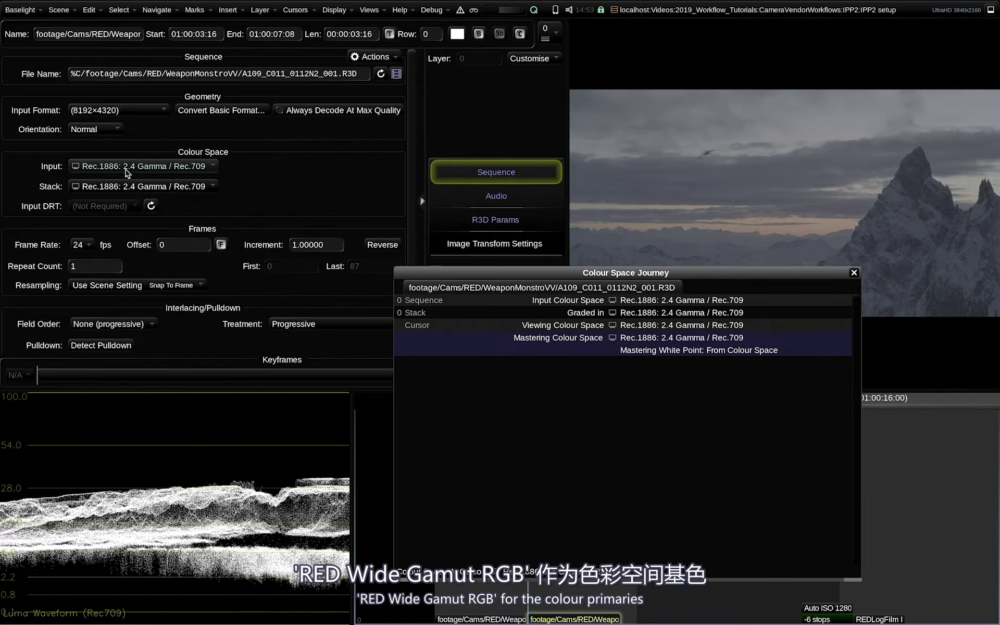
left_click(117, 166)
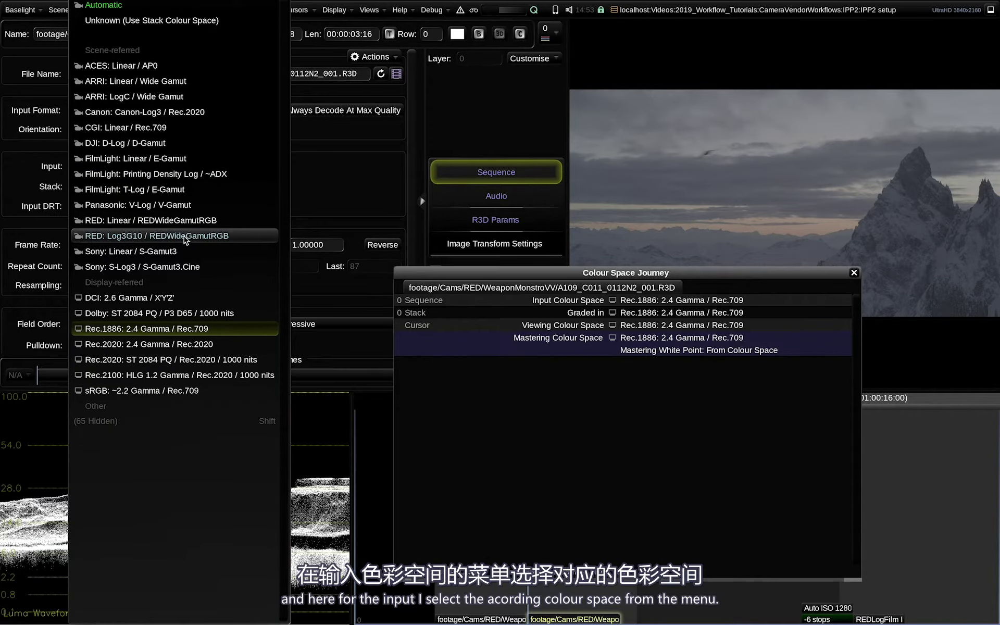
left_click(237, 238)
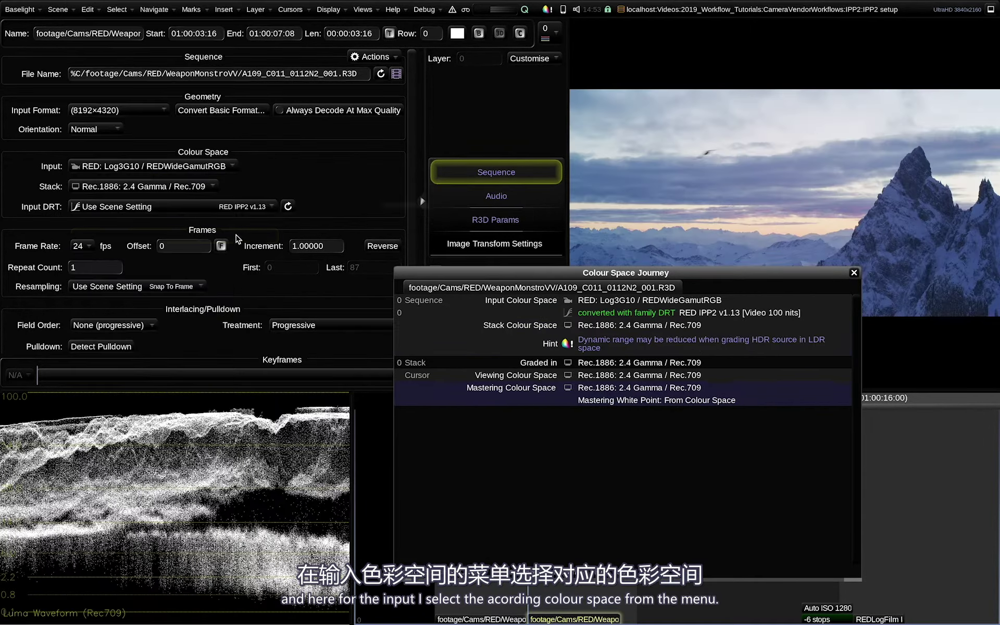
left_click(154, 188)
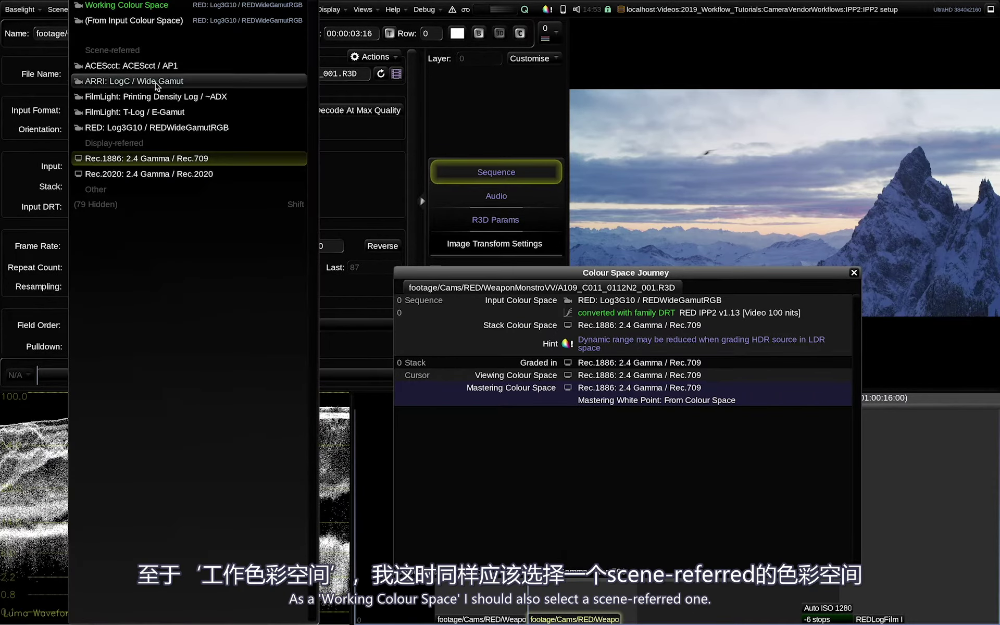
left_click(172, 7)
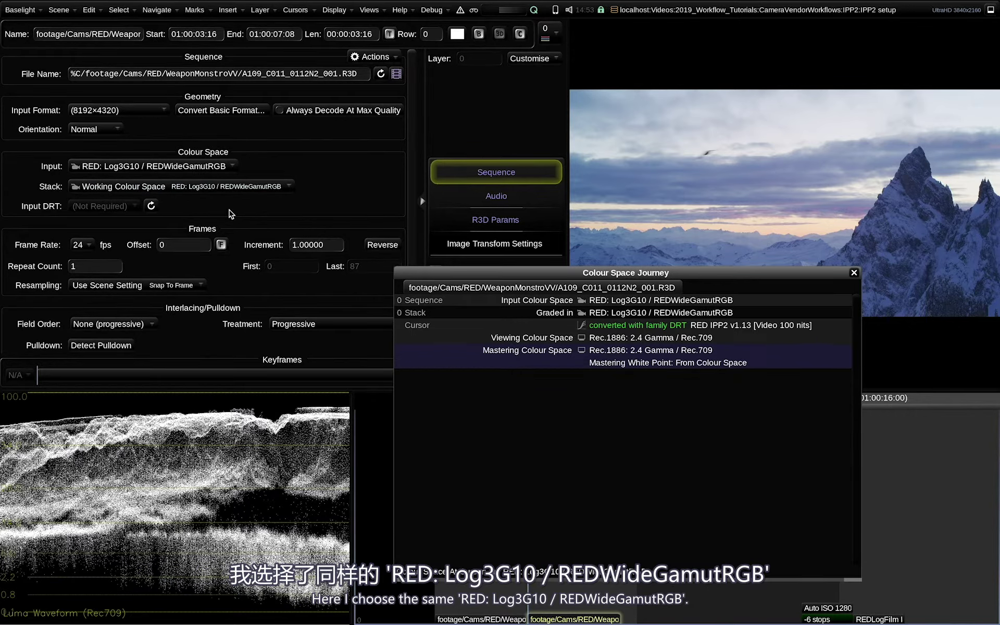
Step: Compare the scene-referred manual decode of the copy with the automatic decode of the original clip
key("Up")
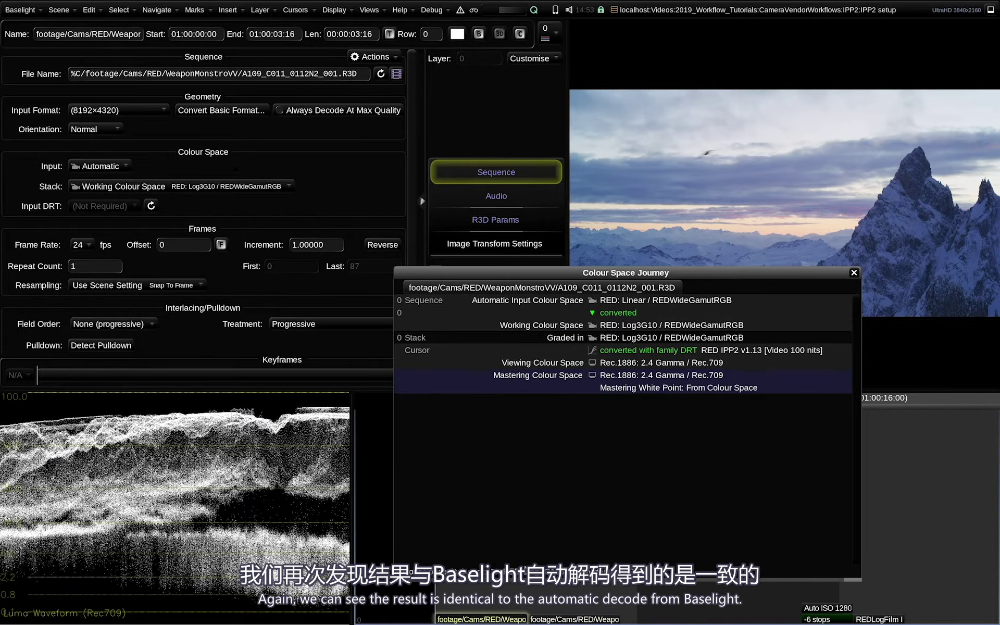
key("Down")
key("Up")
key("Down")
key("Up")
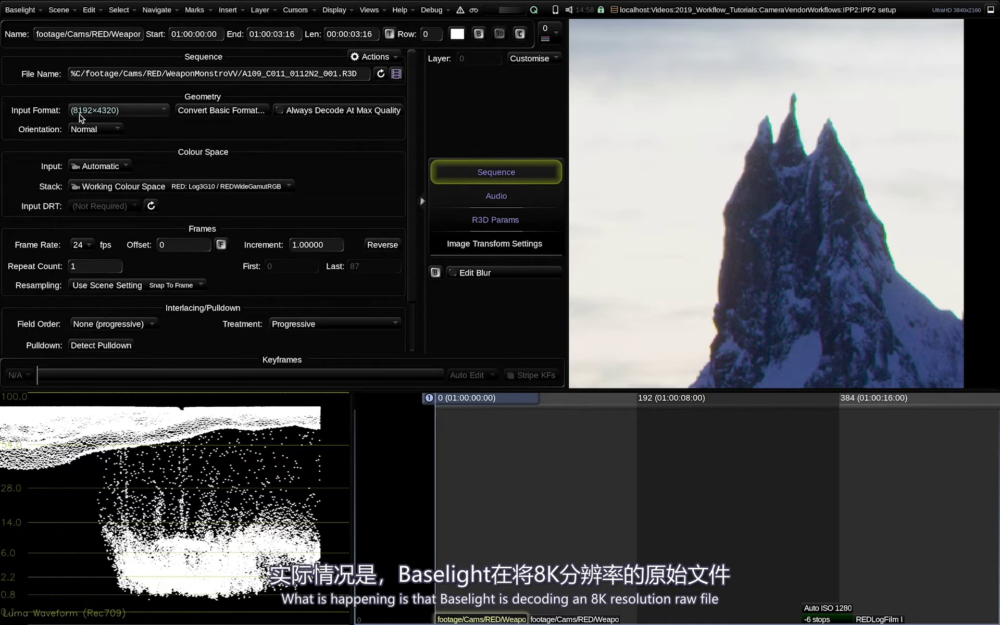
Step: Set Cursor 1's decode quality to Max Quality in the Cursors view and close the view
left_click(369, 10)
left_click(390, 106)
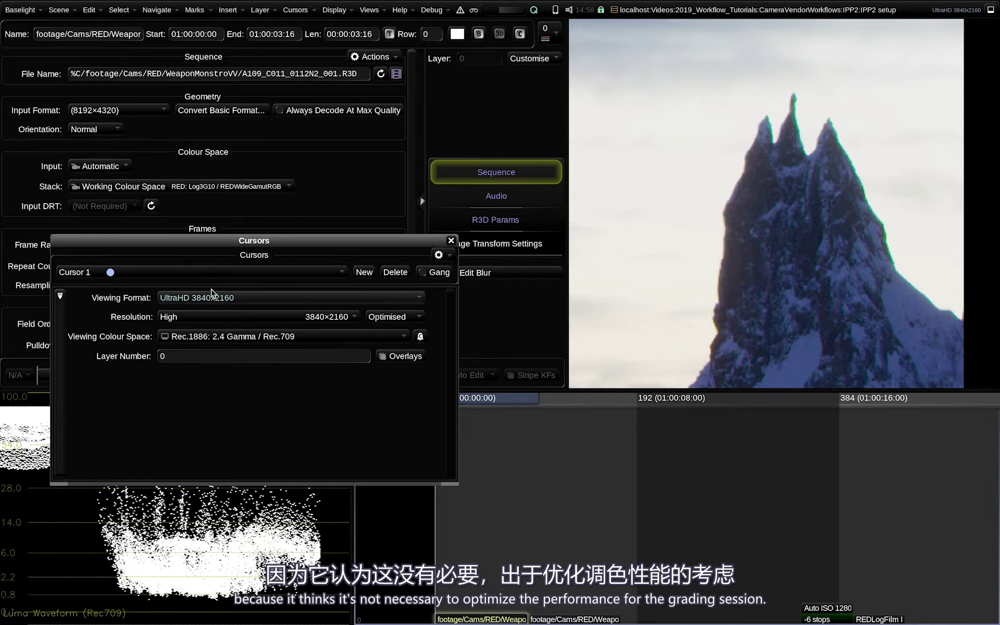
left_click(391, 318)
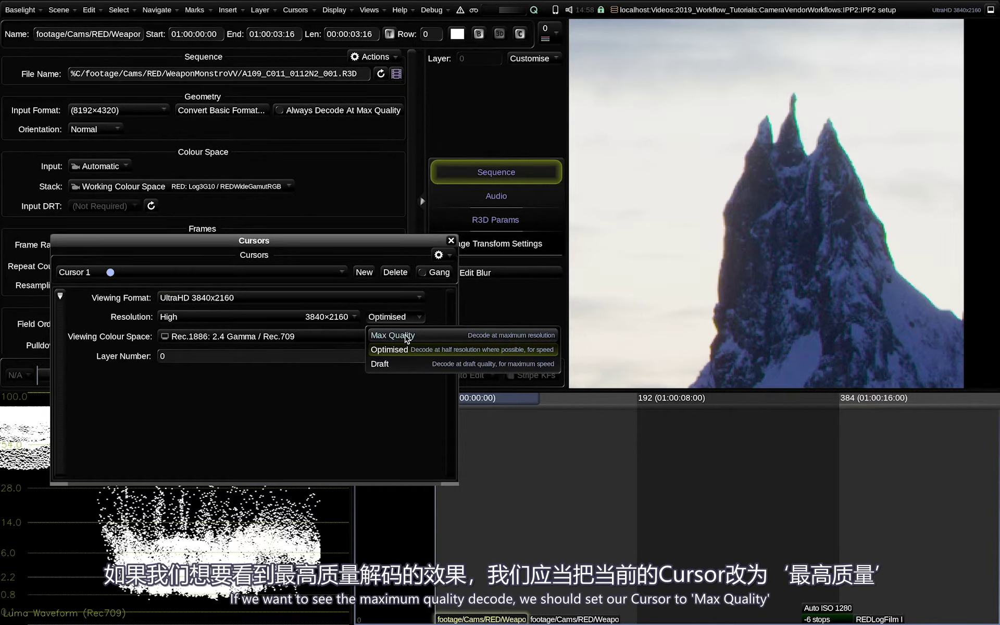
left_click(406, 337)
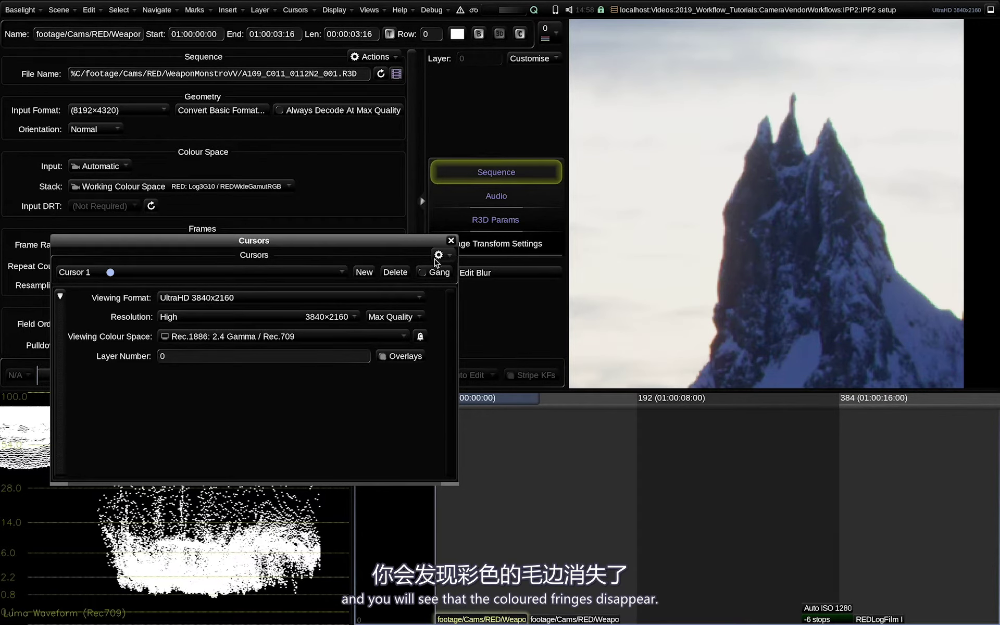
left_click(451, 240)
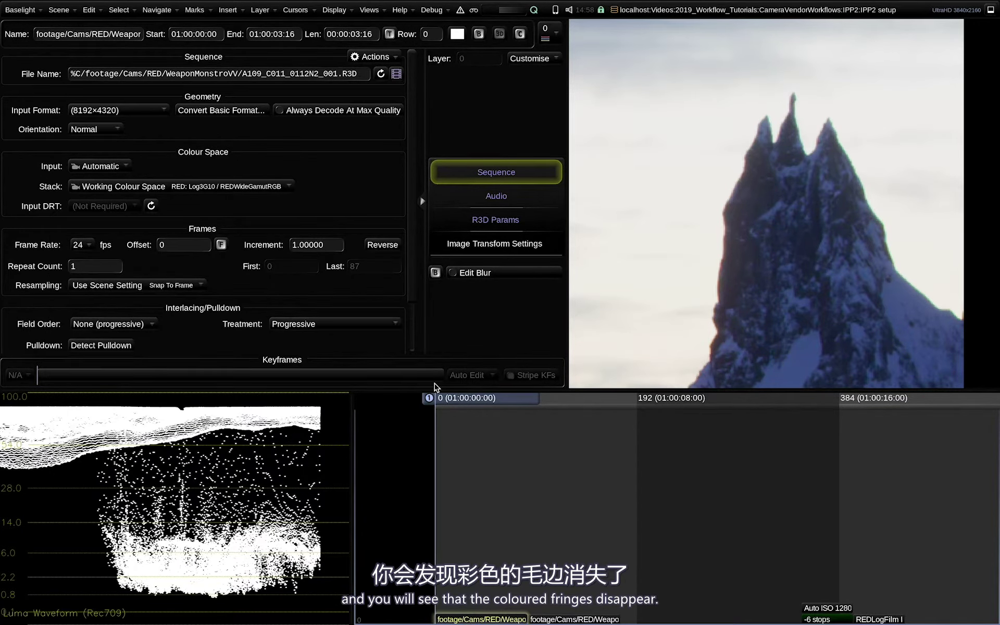
Step: Enable Always Decode At Max Quality for the original RED clip and turn on its caching
left_click(319, 114)
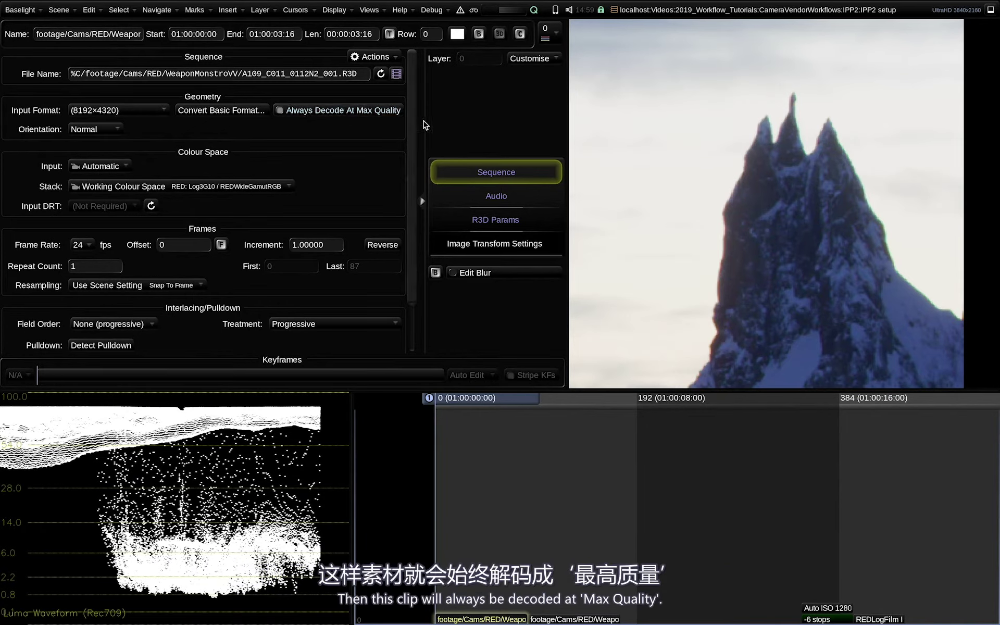
left_click(520, 34)
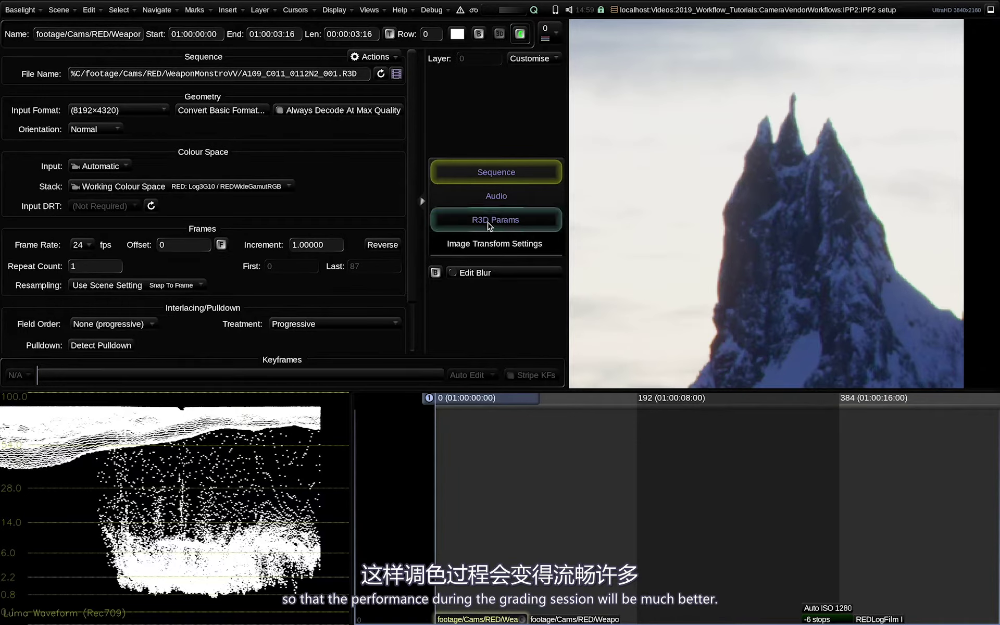
Step: Examine which R3D decode and exposure parameters are fixed for the original clip's automatic input colour space
left_click(525, 222)
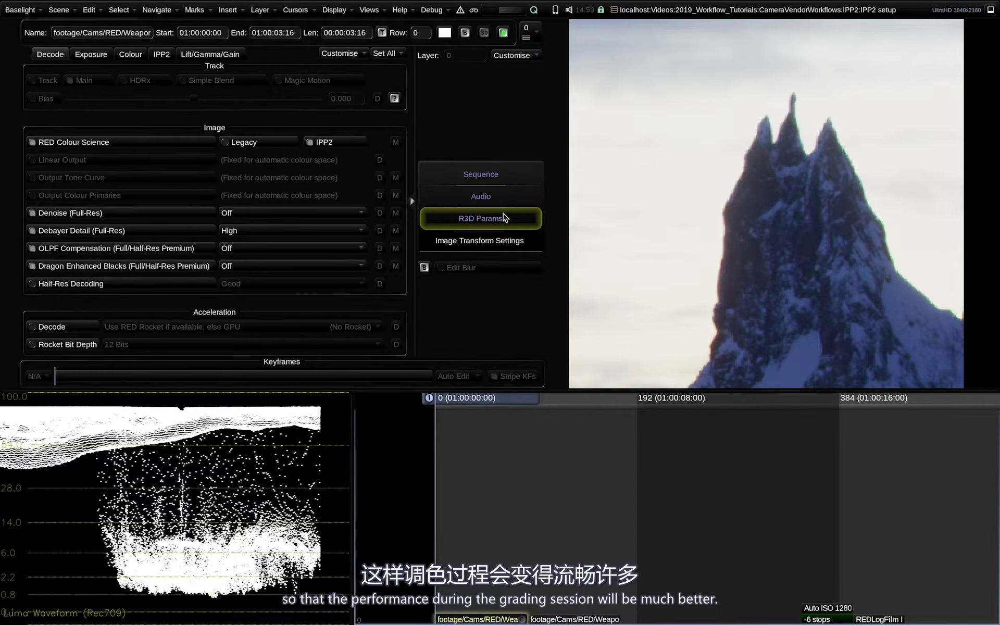
left_click(481, 174)
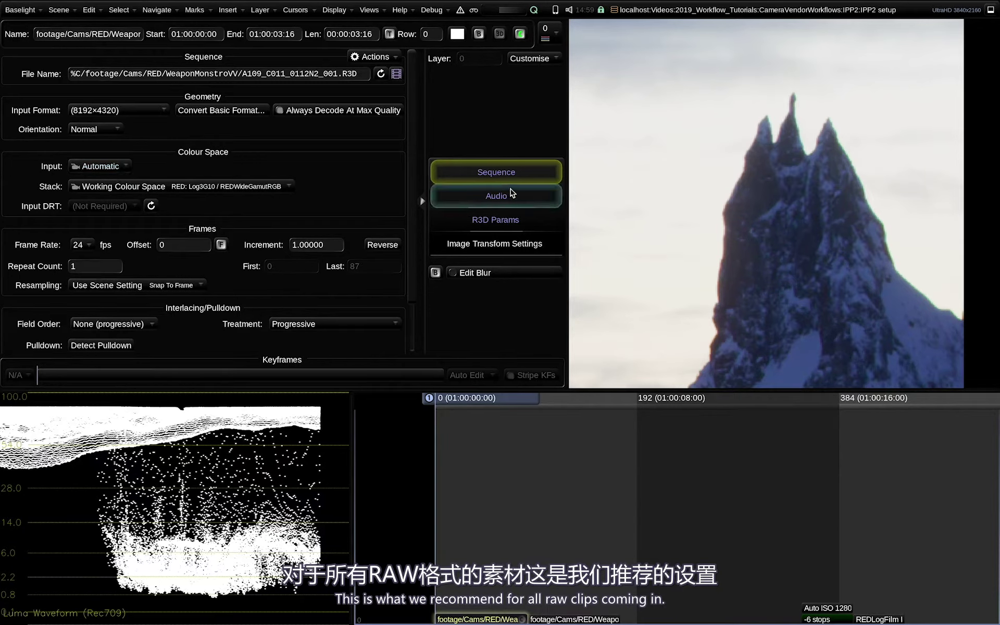
left_click(490, 224)
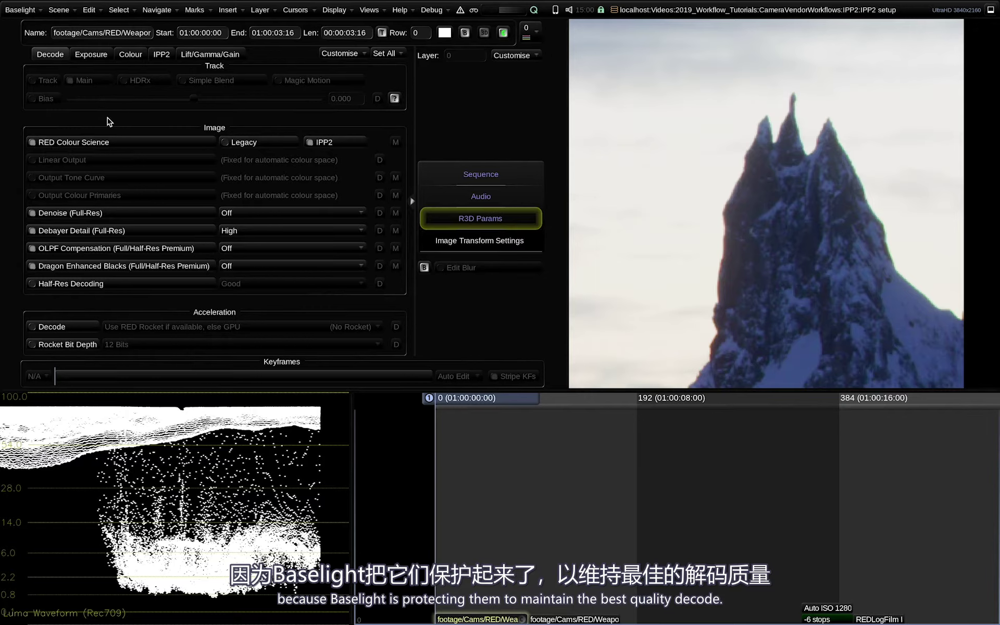
left_click(93, 57)
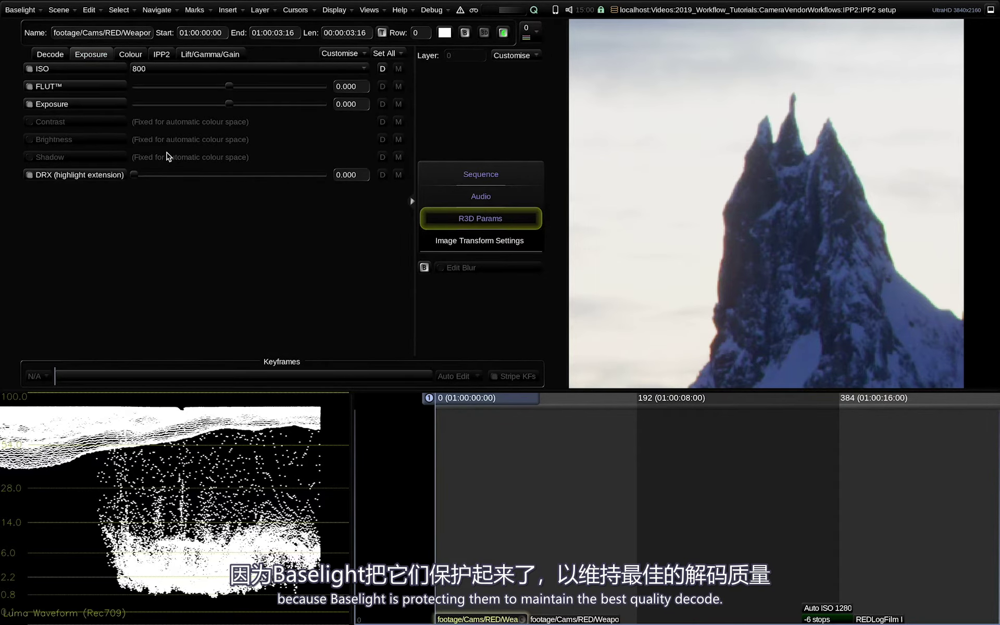
left_click(50, 54)
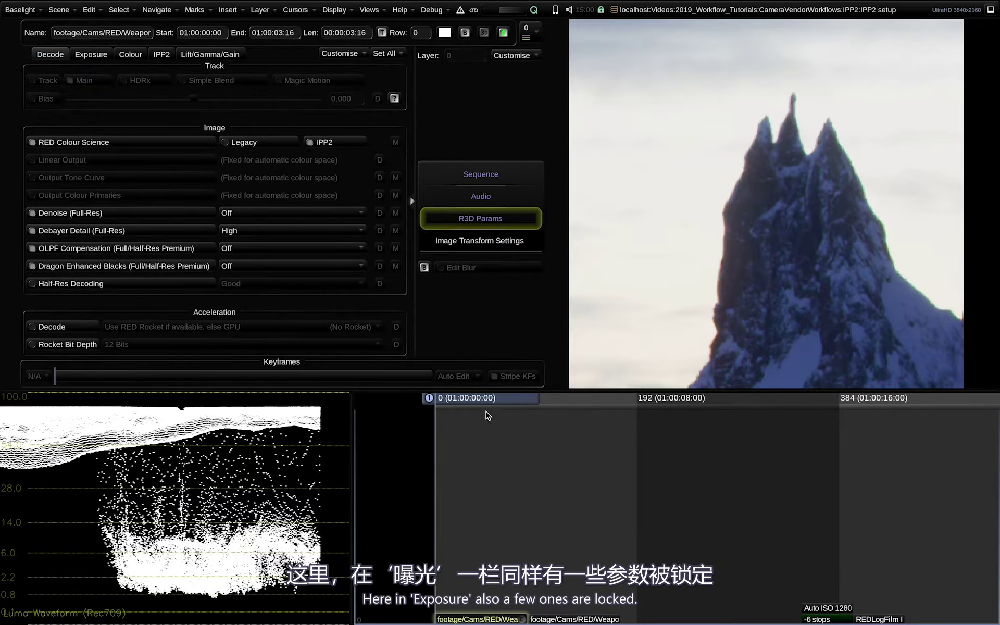
Step: Examine the exposure, decode and input colour space settings of the Auto ISO 12800 shot and the REDLogFilm ISO 12800 shot
left_click_drag(525, 420, 732, 412)
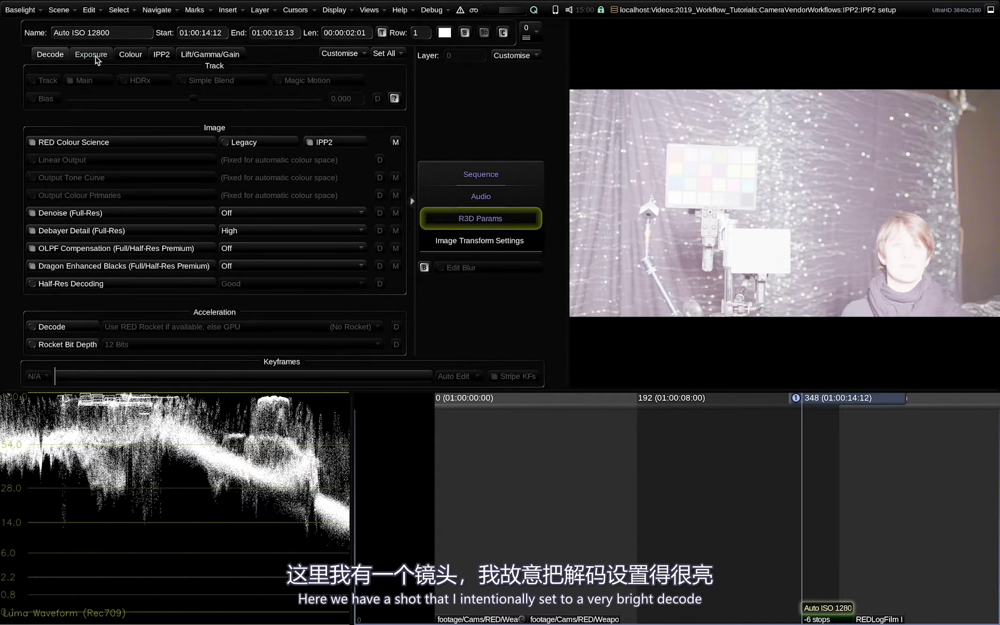
left_click(98, 56)
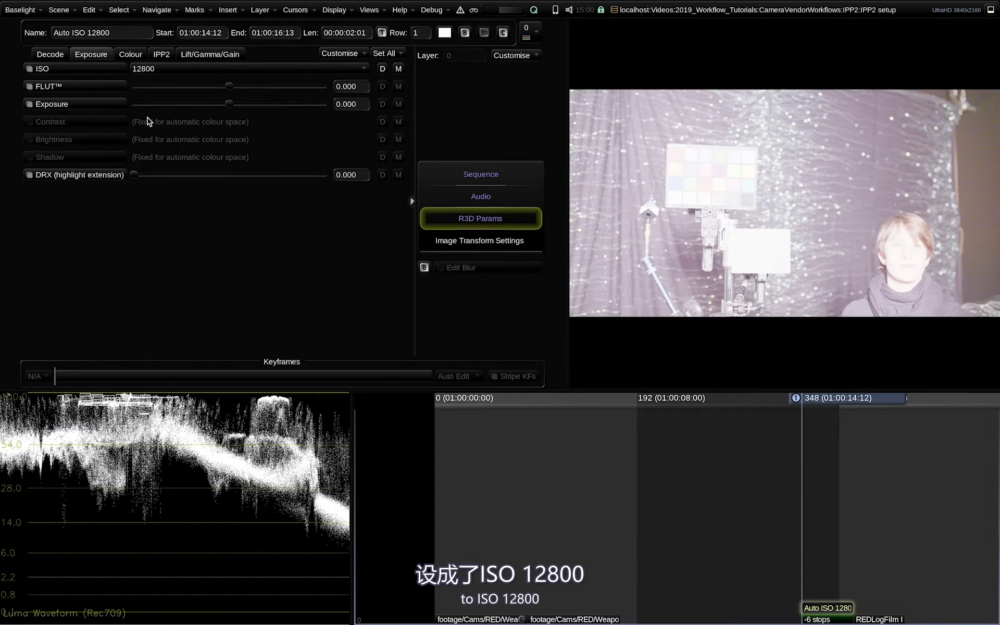
left_click(47, 55)
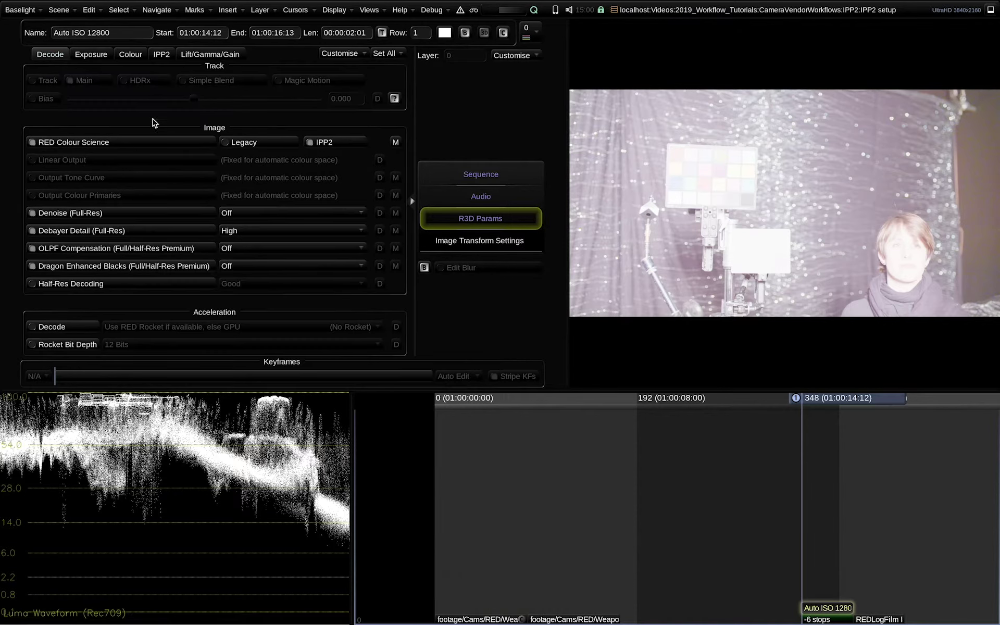
left_click(481, 174)
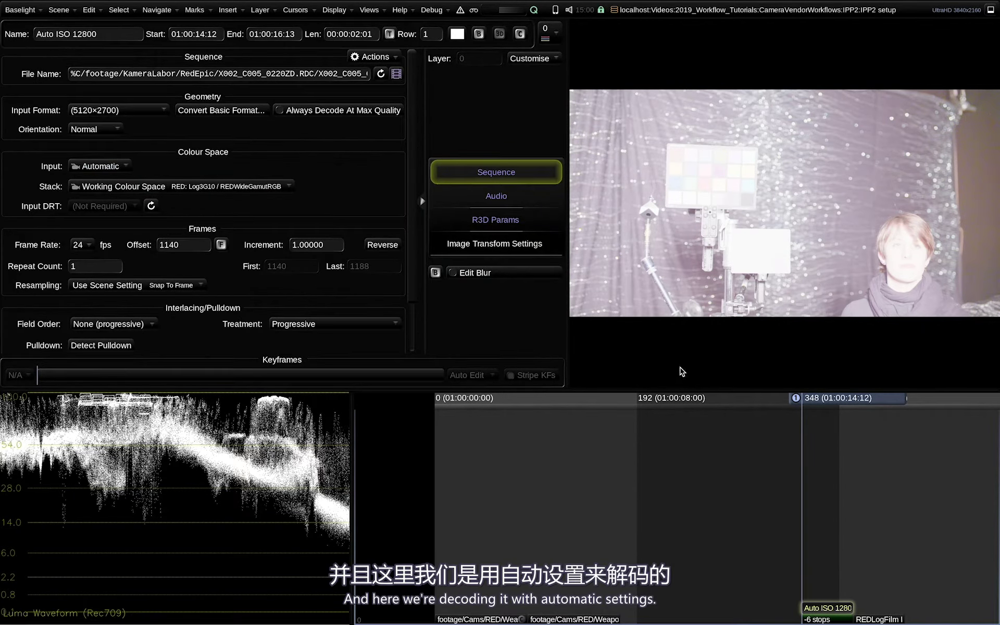
key("Down")
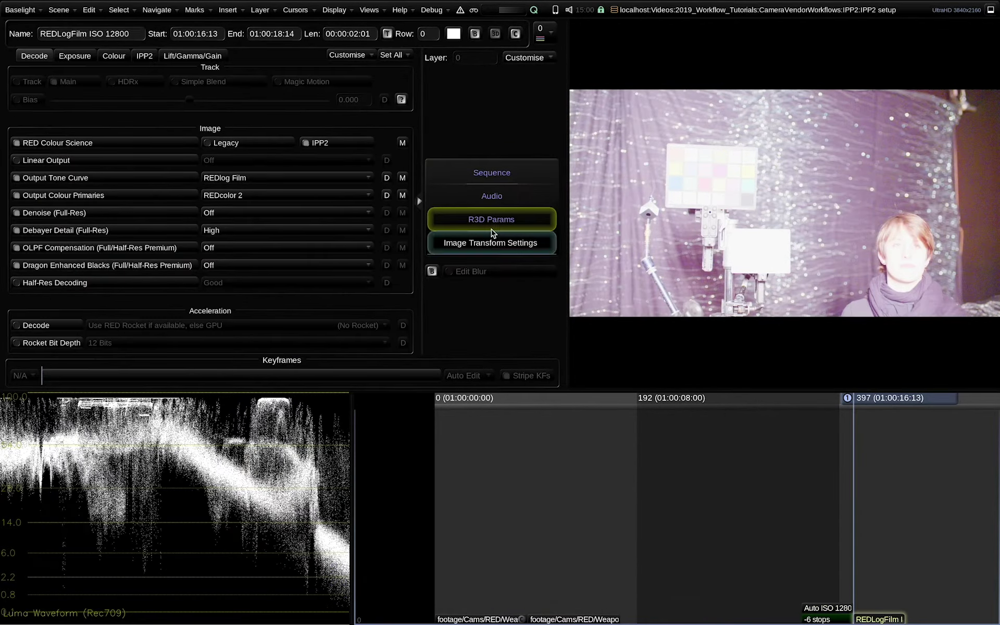
left_click(76, 57)
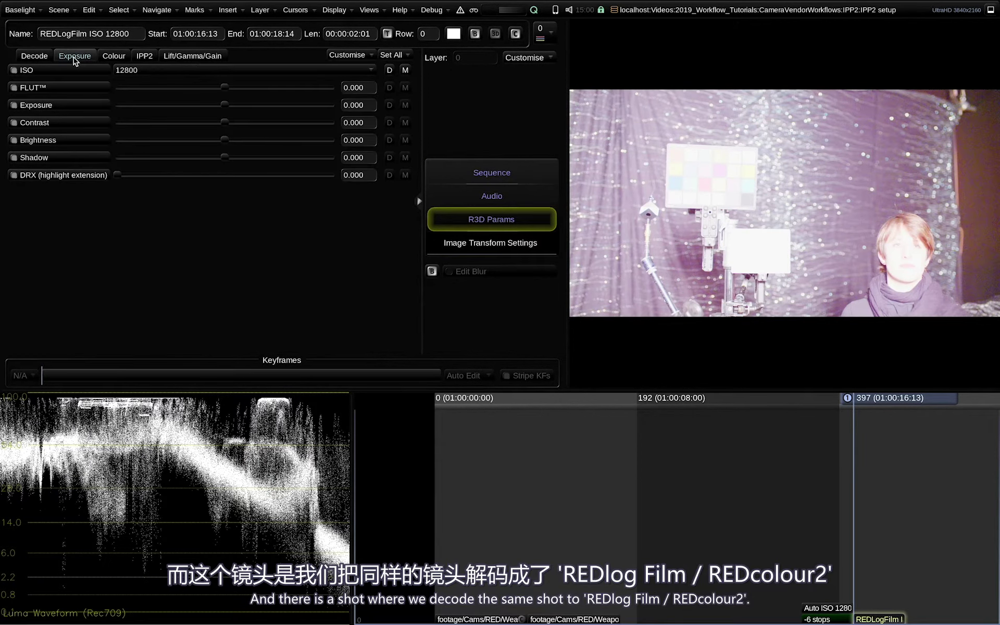
left_click(42, 57)
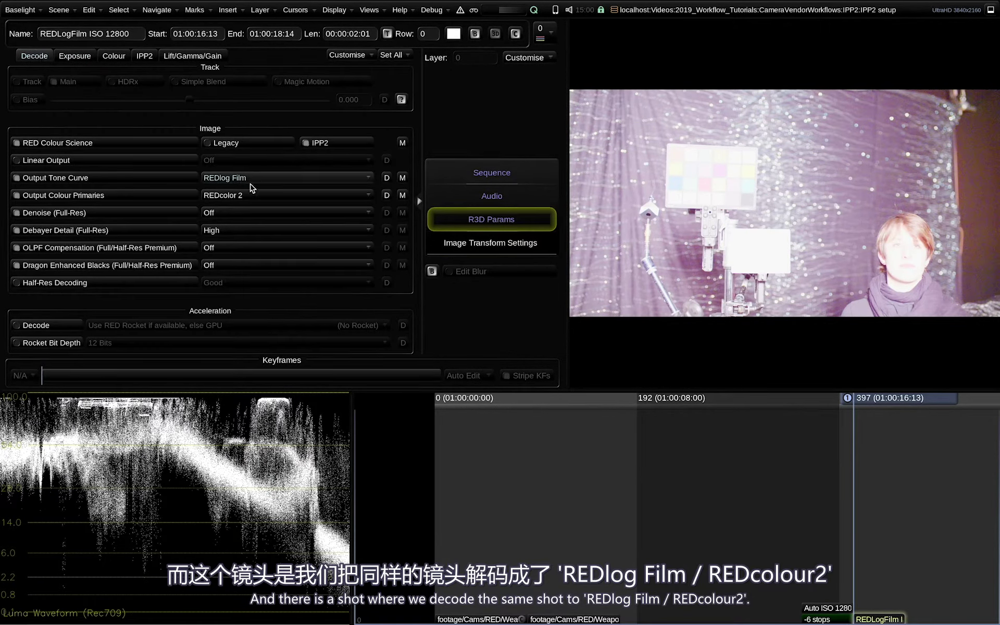
left_click(471, 173)
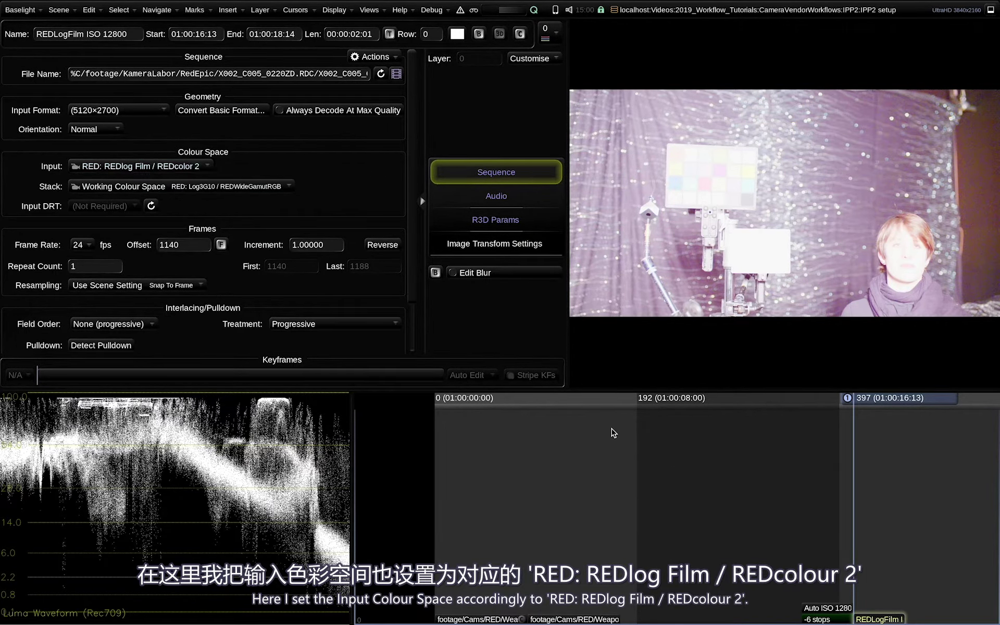
Step: Apply the -6 stops Base Grade, with Balance exposure at -6.000, to the Auto ISO 12800 shot and the REDLogFilm ISO 12800 shot
left_click(828, 608)
left_click(820, 620)
left_click_drag(191, 147, 196, 200)
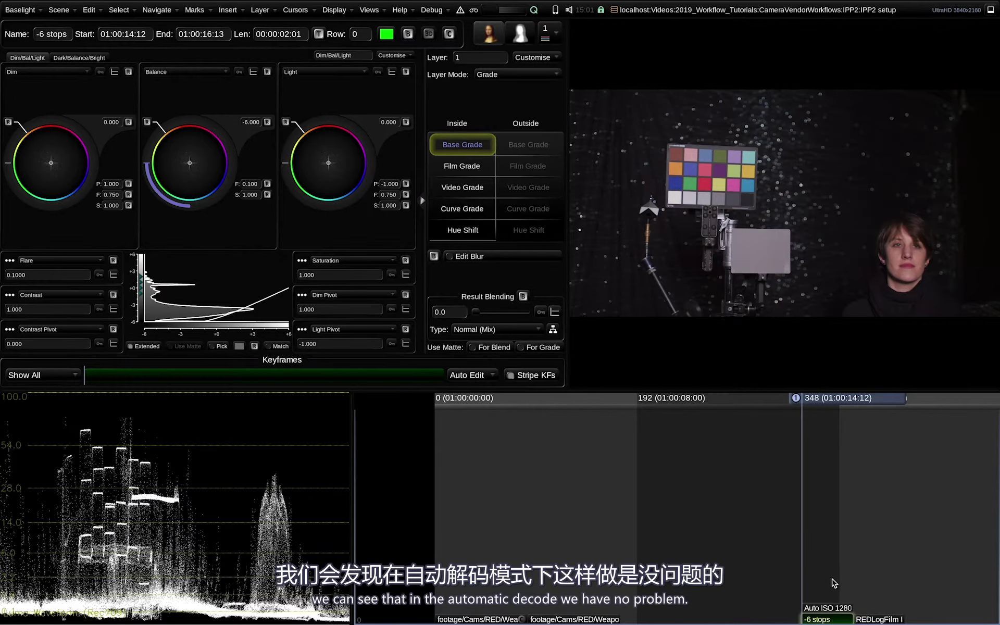
left_click(853, 609)
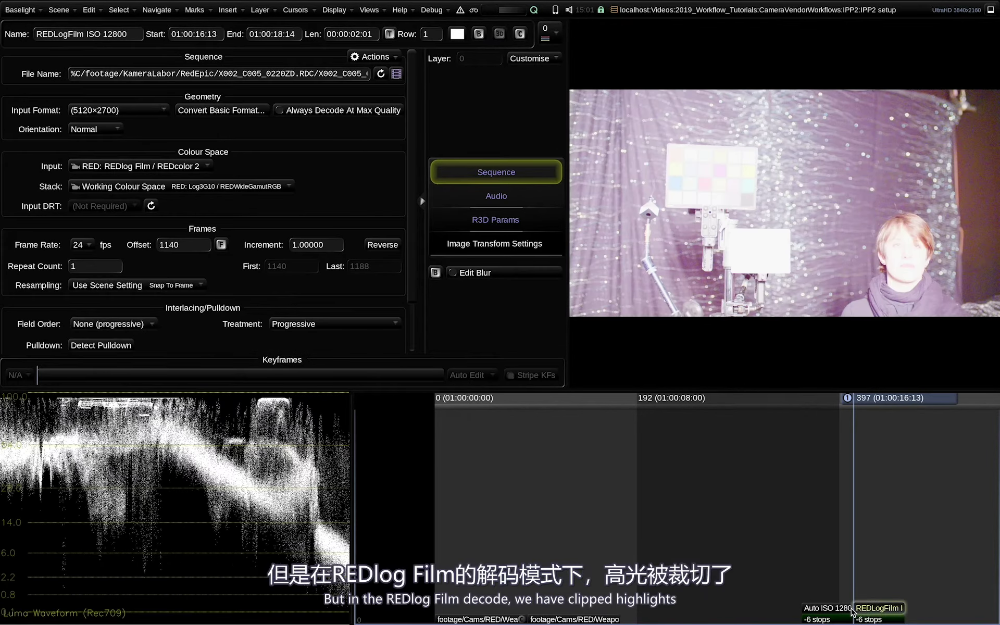
left_click(852, 612)
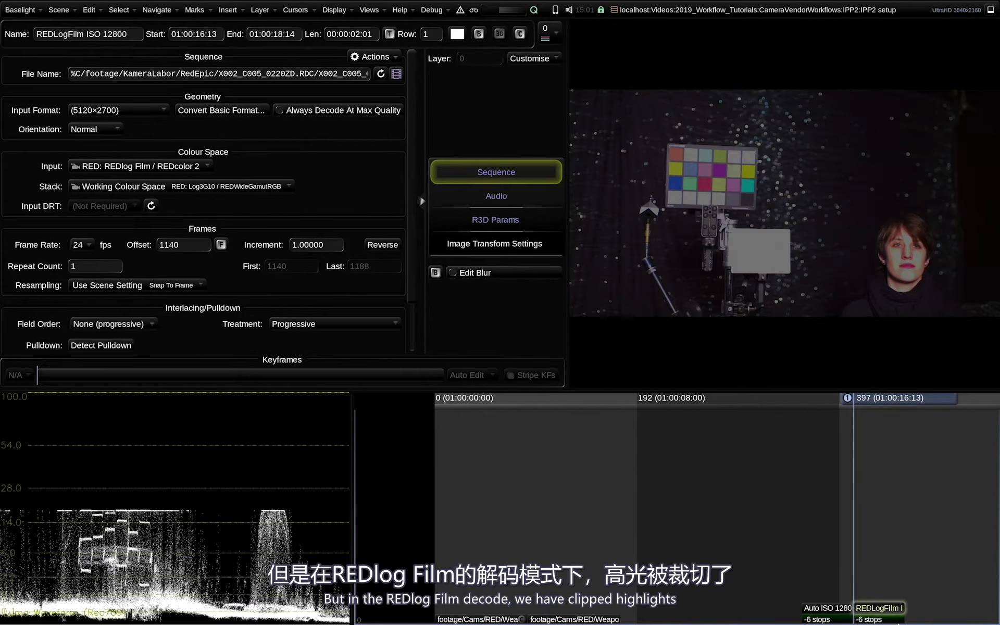
Step: Compare the highlights of the darkened Auto ISO 12800 shot with those of the REDLogFilm ISO 12800 shot
key("Left")
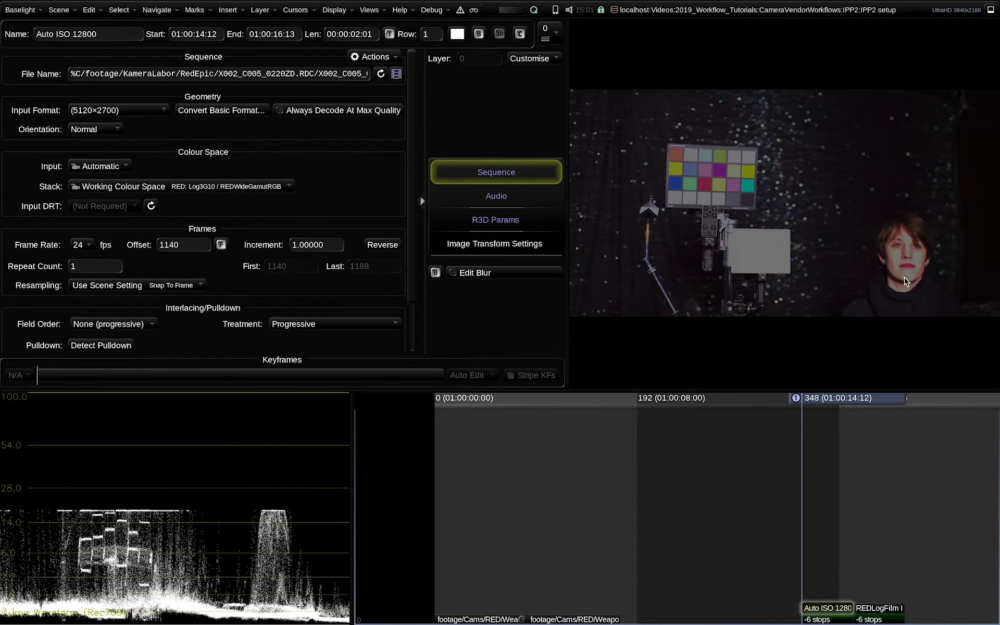
key("Right")
key("Left")
key("Right")
key("Left")
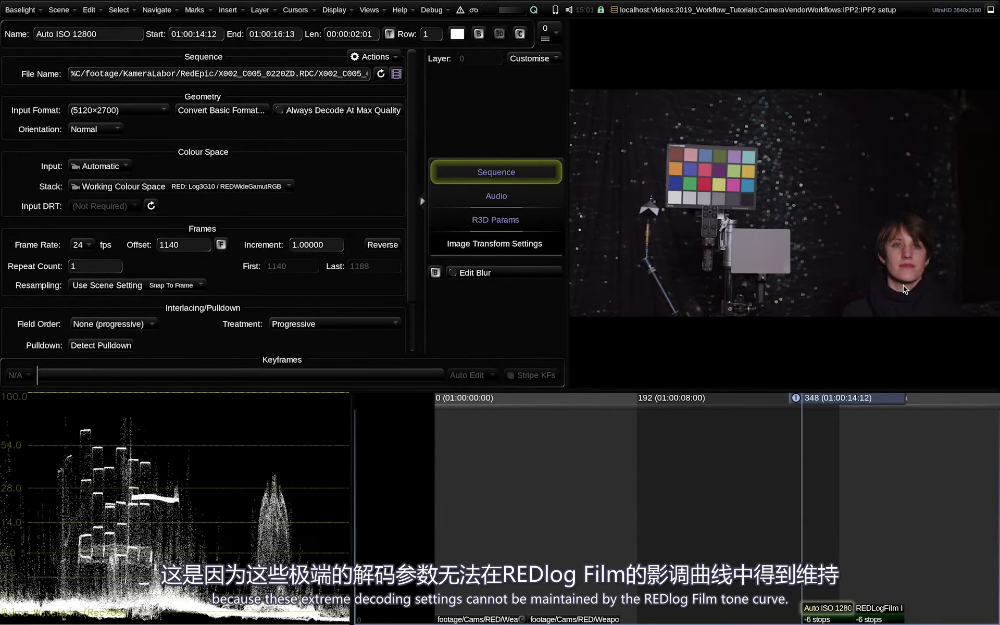
key("Right")
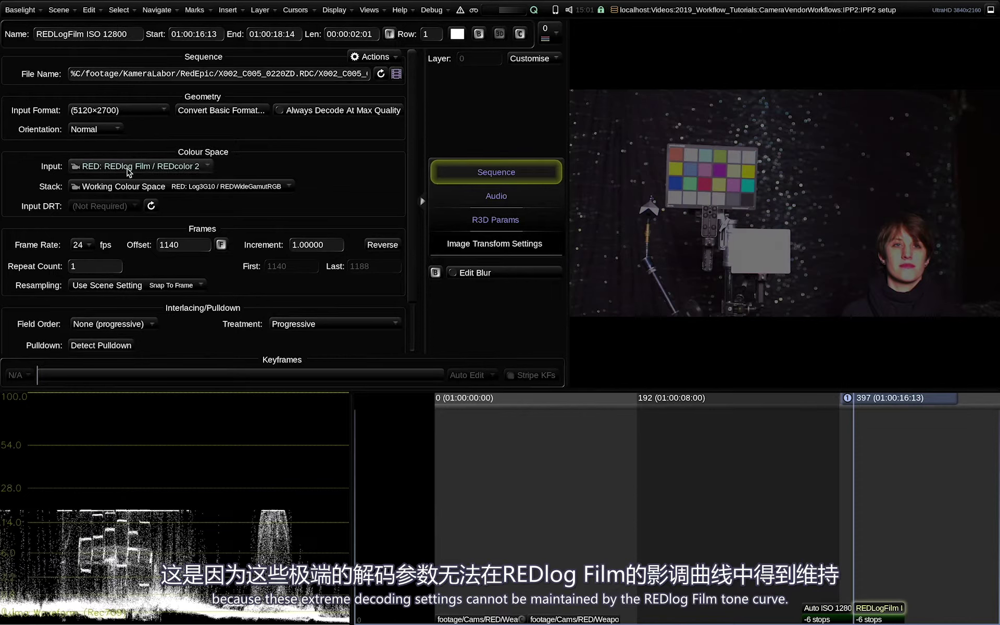
key("Left")
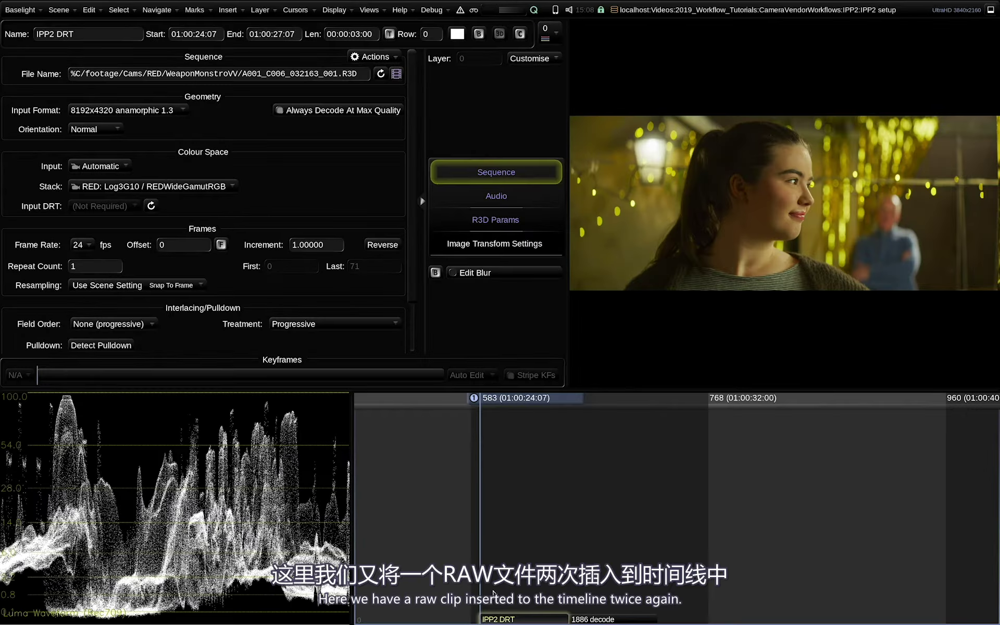
Step: Examine the Colour Space Journey of the IPP2 DRT clip and the 1886 decode clip, and close the view
left_click(512, 617)
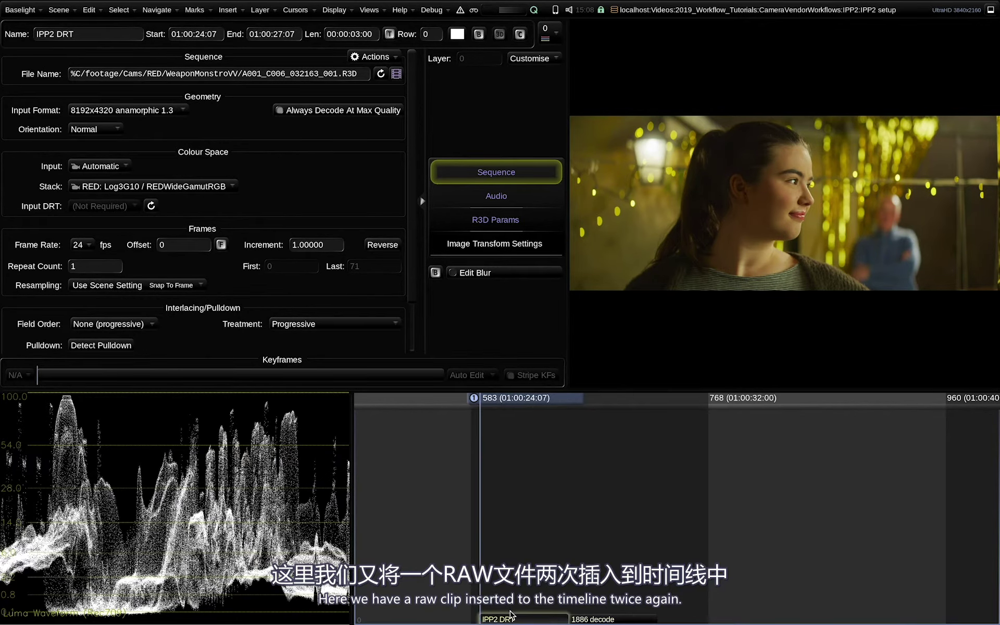
left_click(371, 10)
left_click(396, 75)
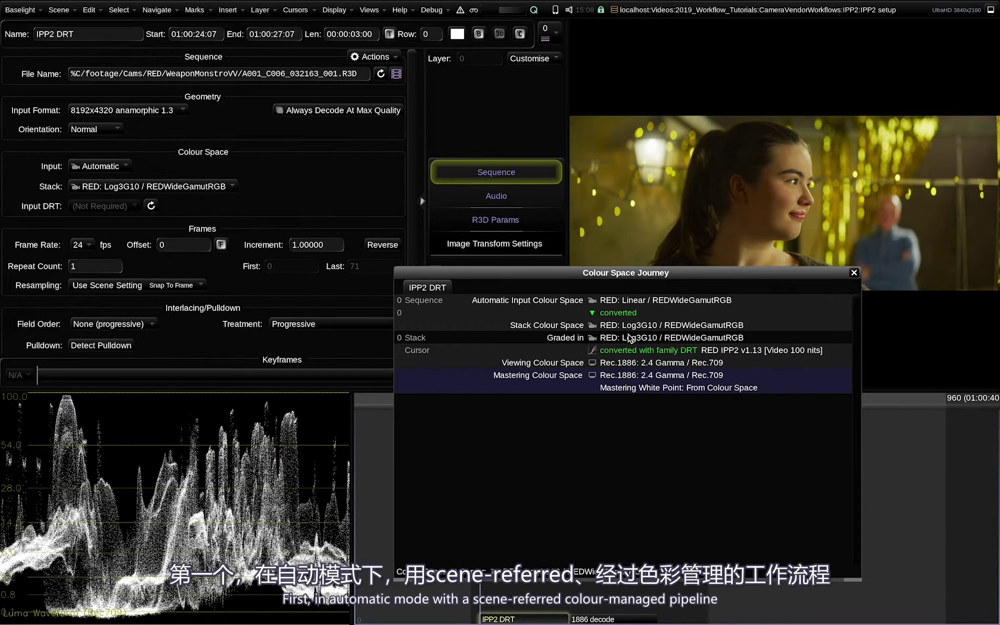
key("Down")
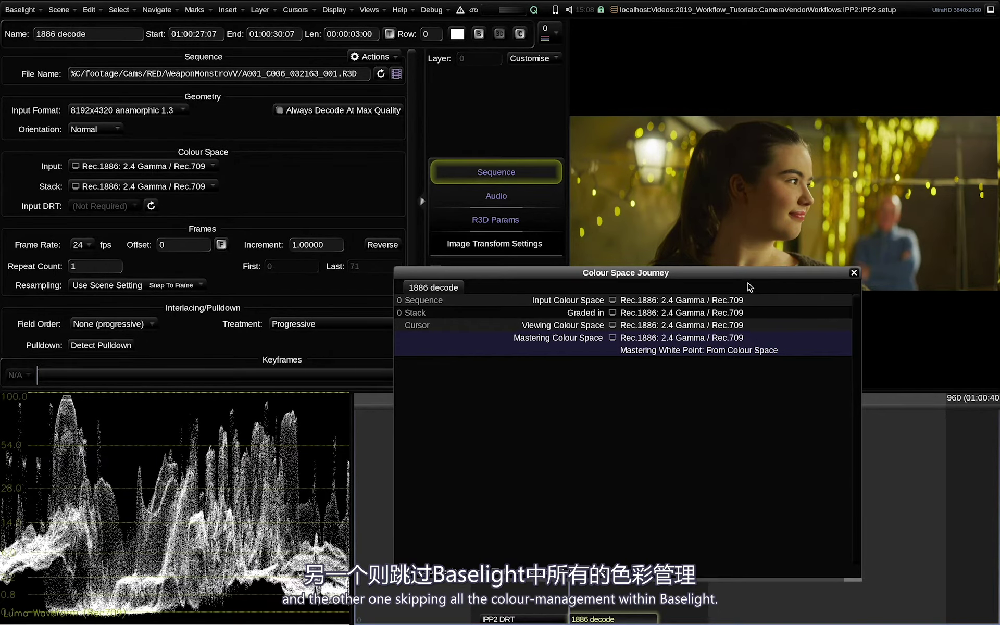
left_click(853, 273)
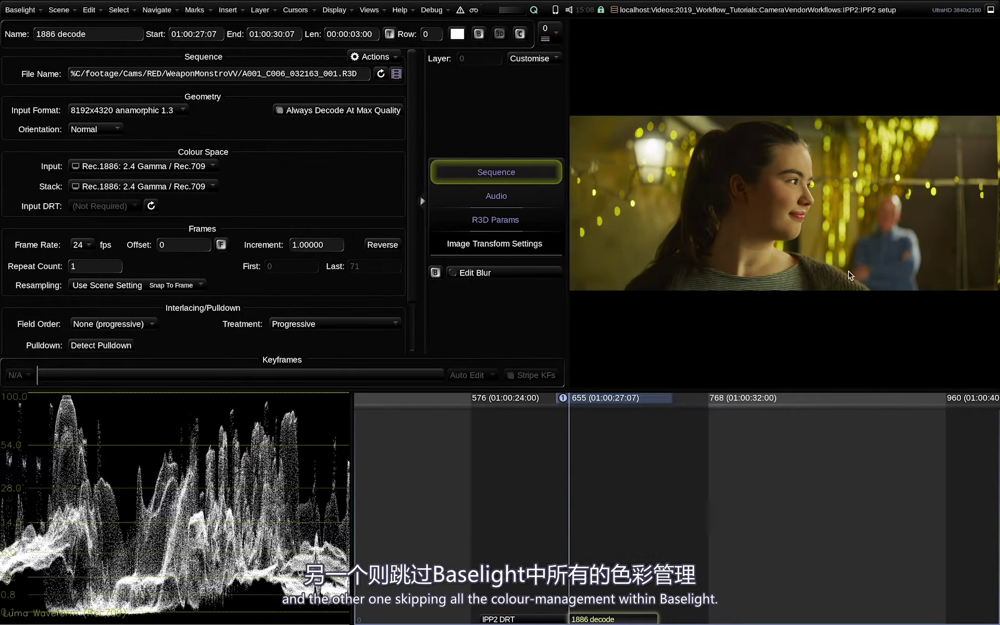
Step: Compare the R3D exposure, colour and IPP2 parameters of the IPP2 DRT clip with the IPP2 parameters of the 1886 decode clip
key("Up")
left_click(491, 224)
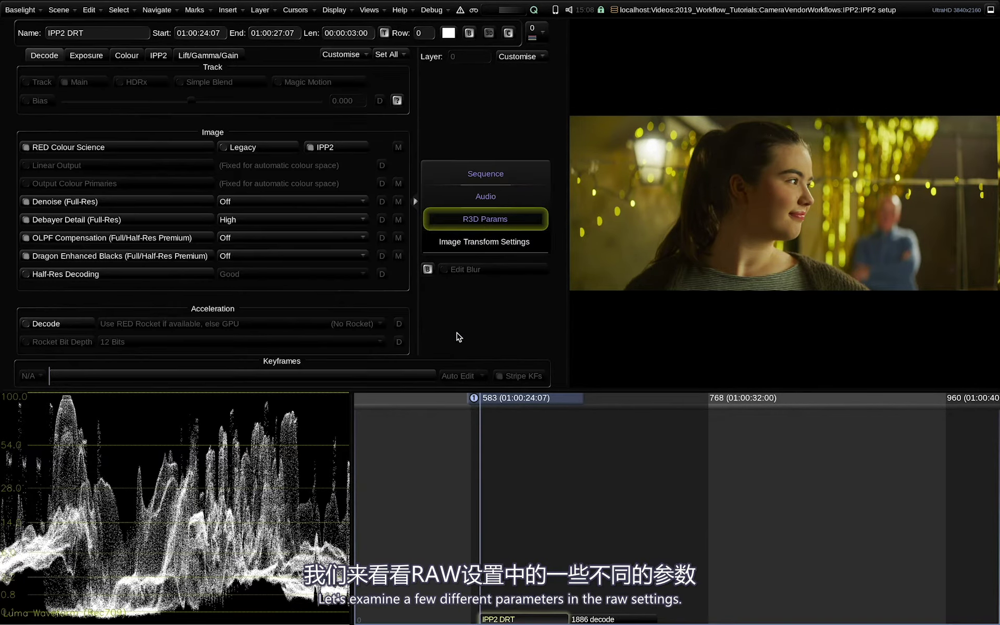
left_click(85, 55)
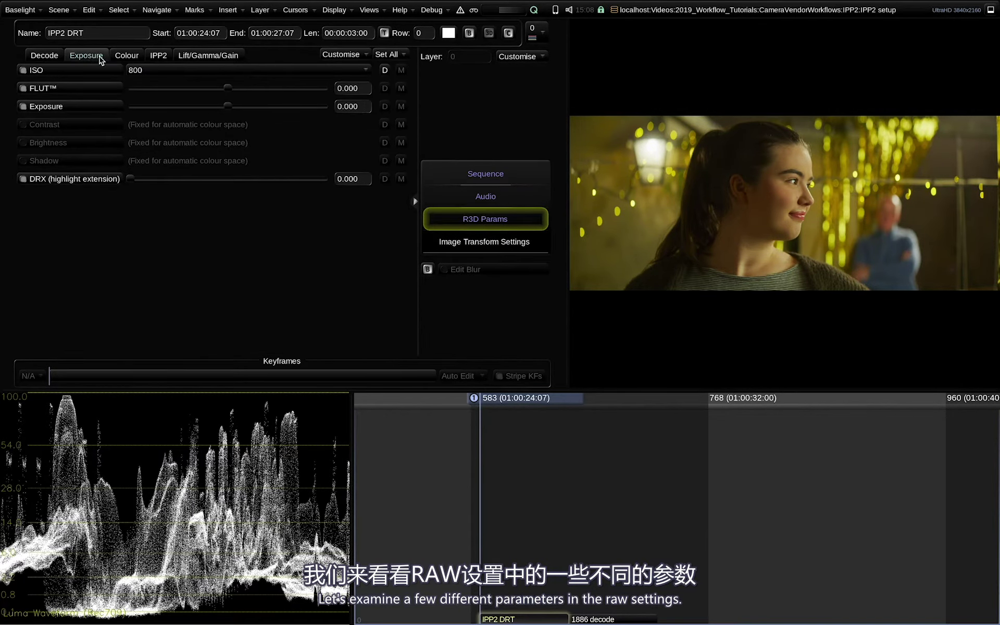
left_click(128, 55)
left_click(163, 57)
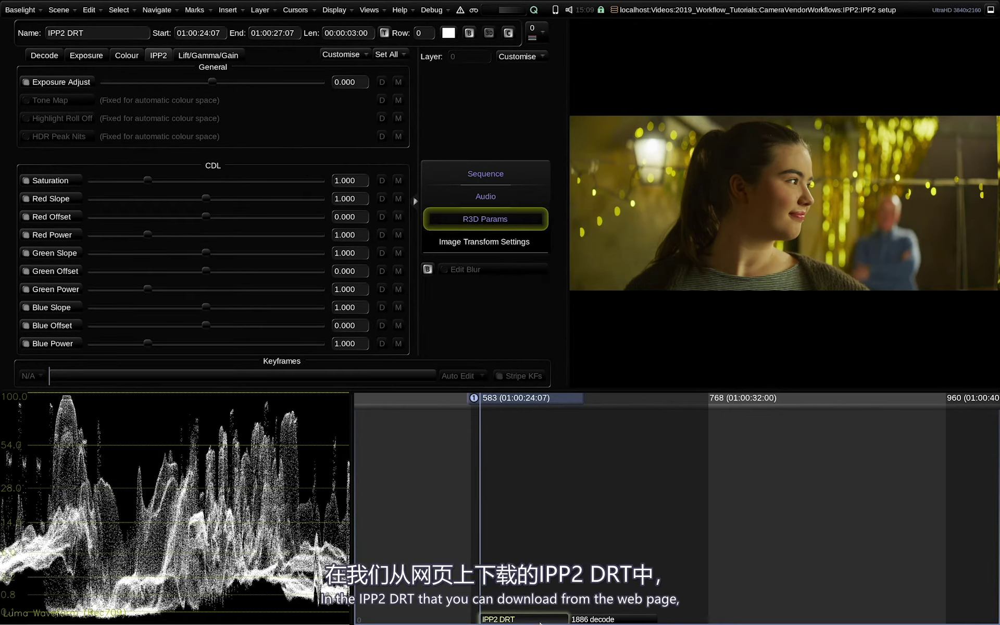
left_click(599, 620)
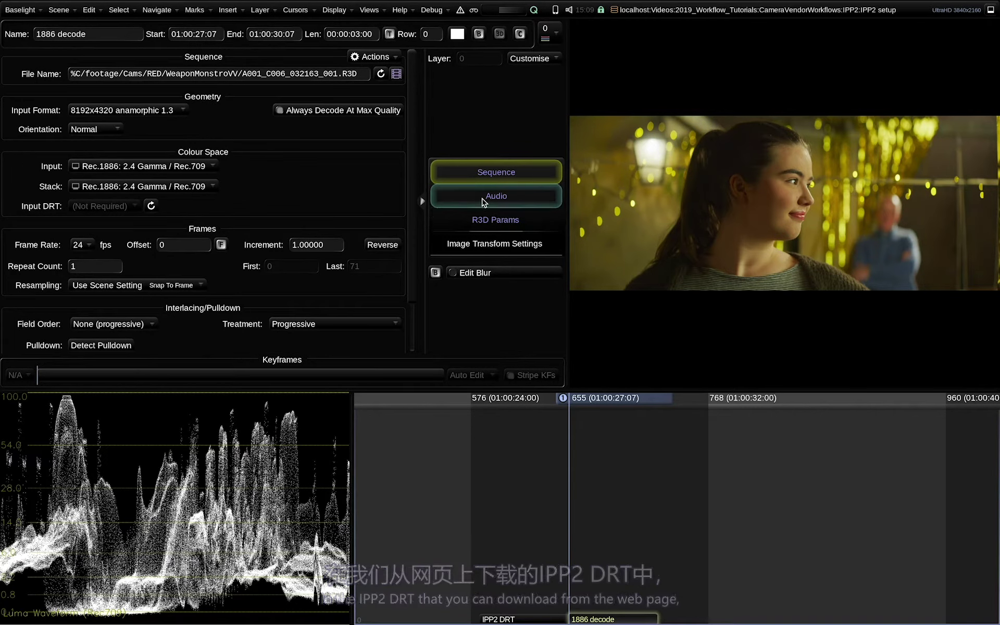
left_click(491, 220)
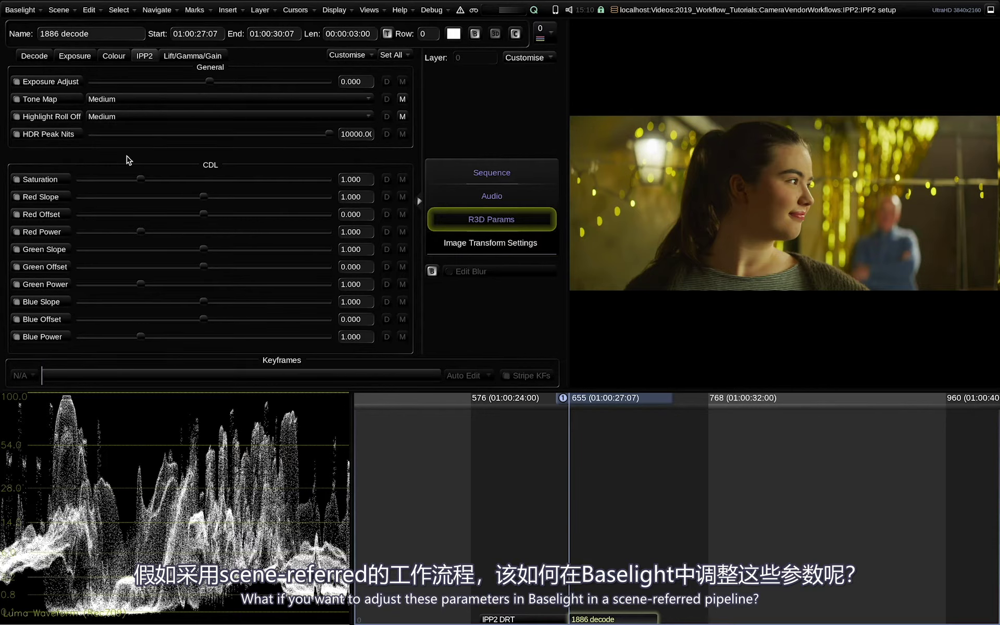
Step: With the IPP2 DRT clip current, look through the BLG files in the DRT_modifiers folder in FLUX Manage and close the browser
key("Up")
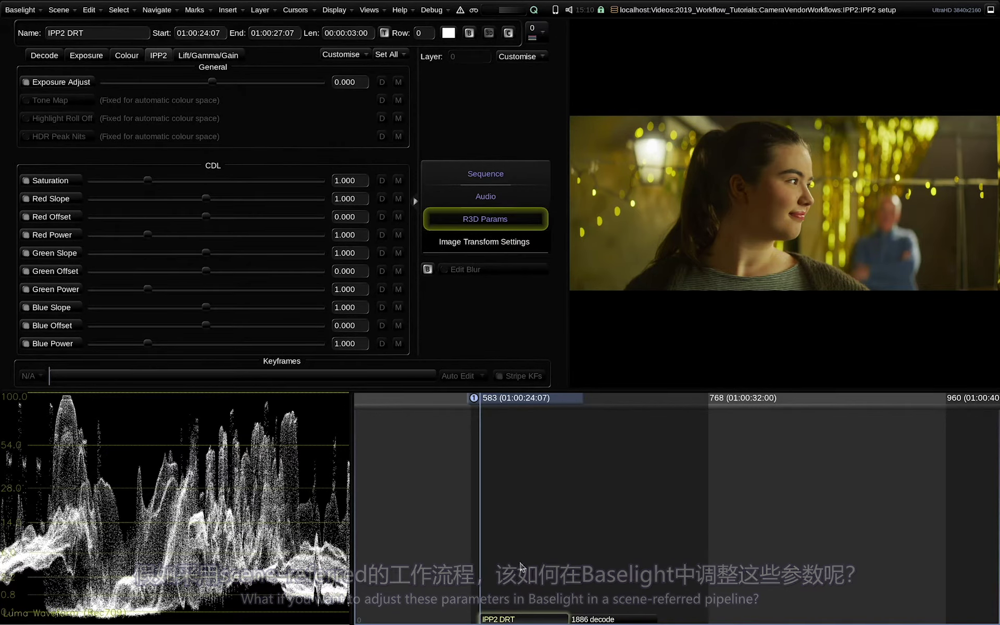
left_click(369, 10)
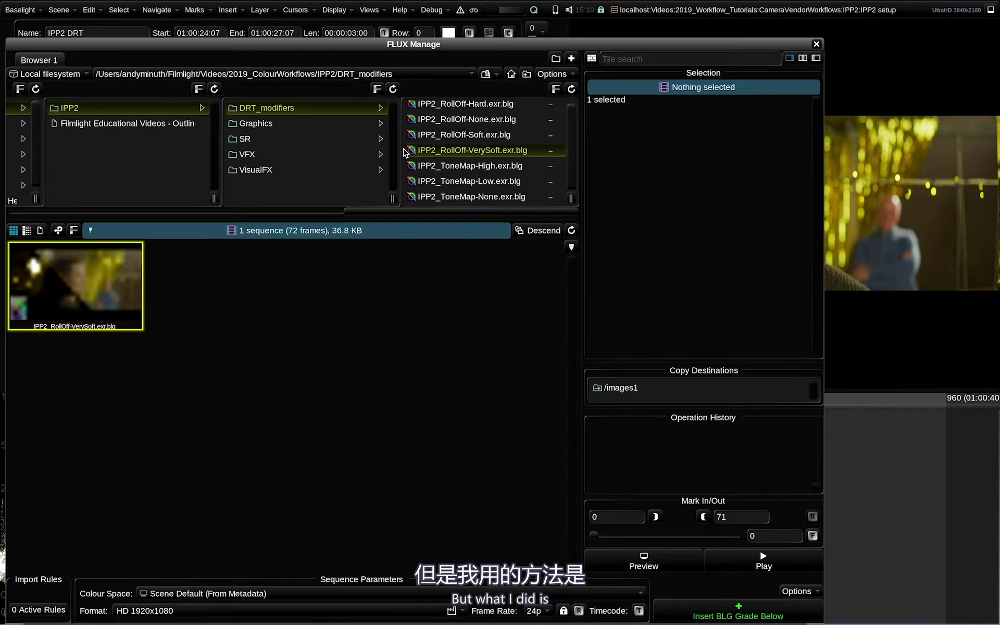
left_click(396, 154)
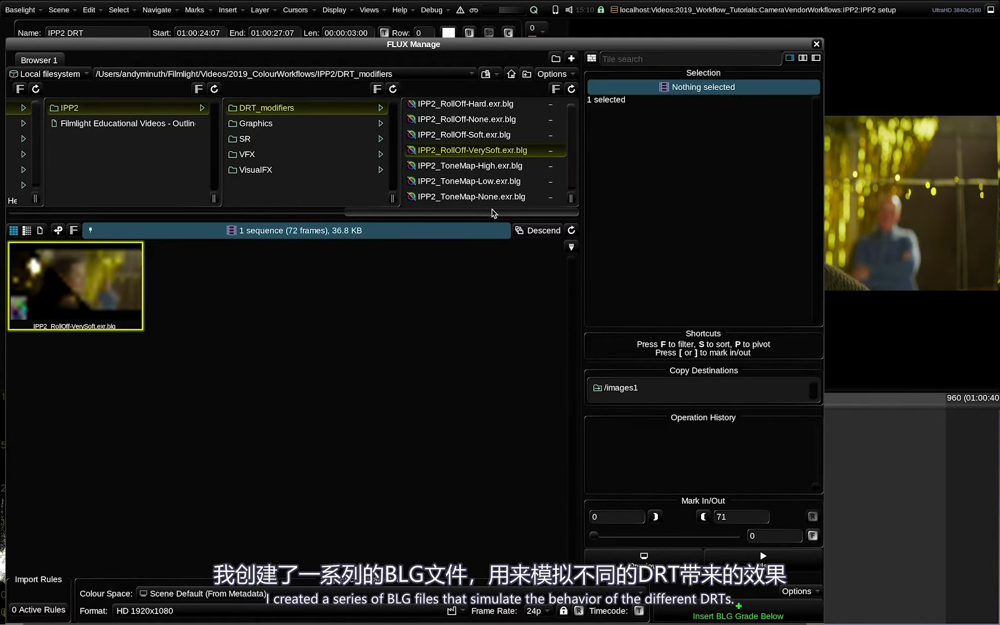
left_click(817, 44)
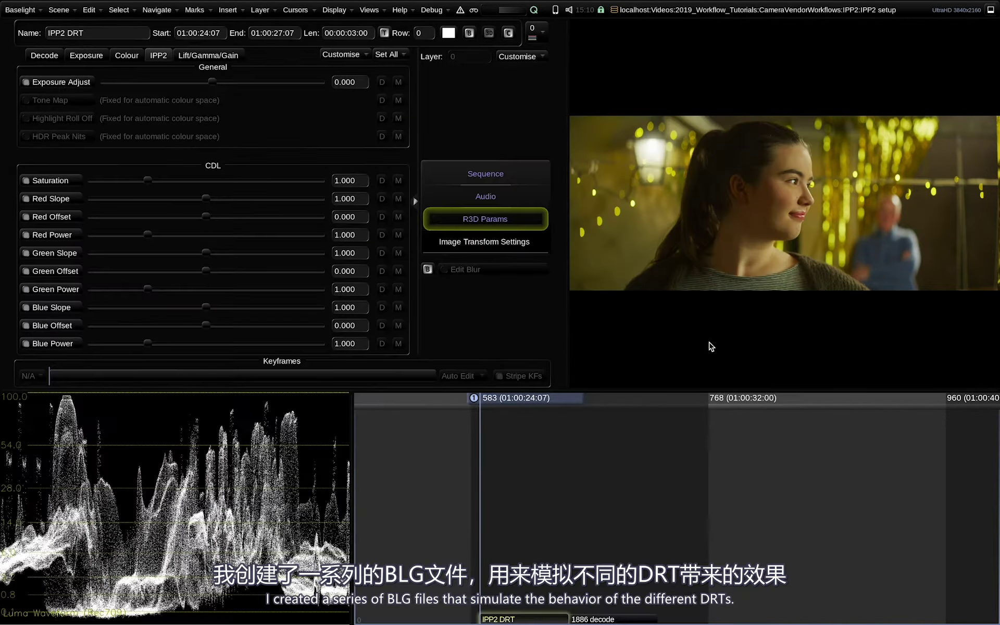
Step: Set the 1886 decode clip's IPP2 Tone Map to Low and its Highlight Roll Off to Very Soft
key("Down")
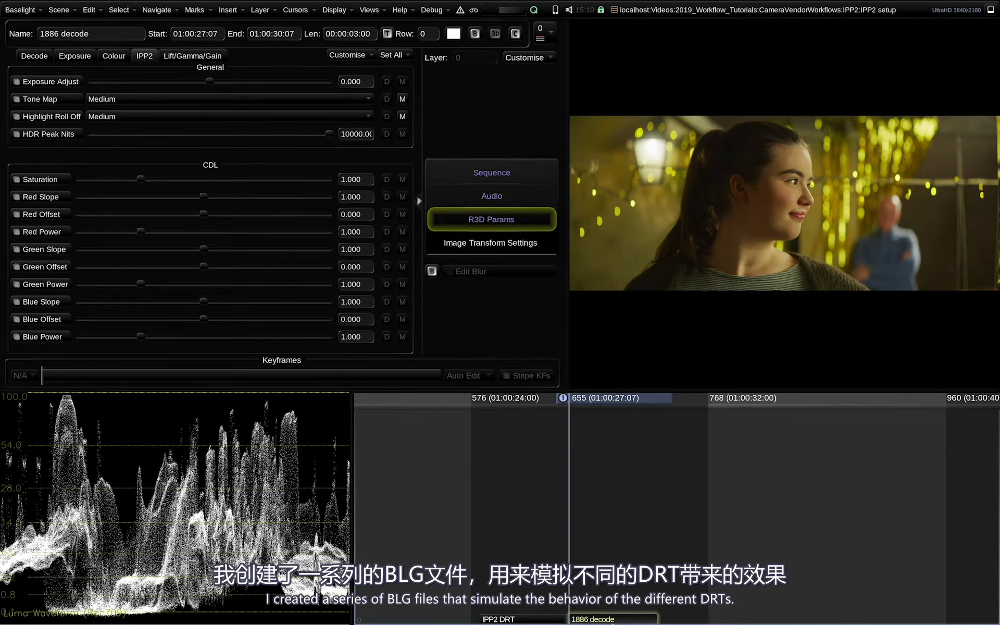
left_click(111, 100)
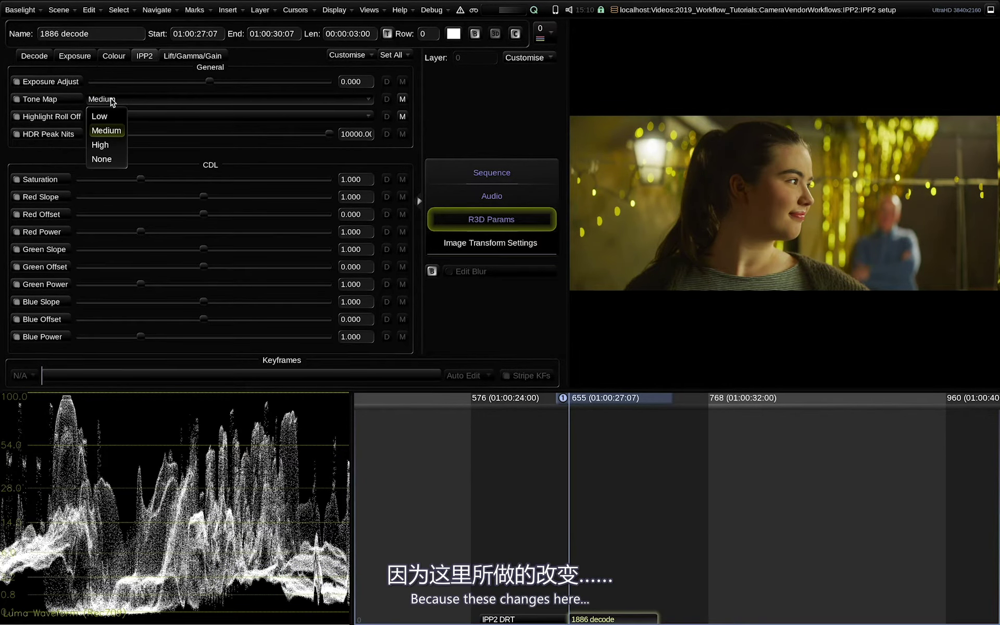
left_click(111, 117)
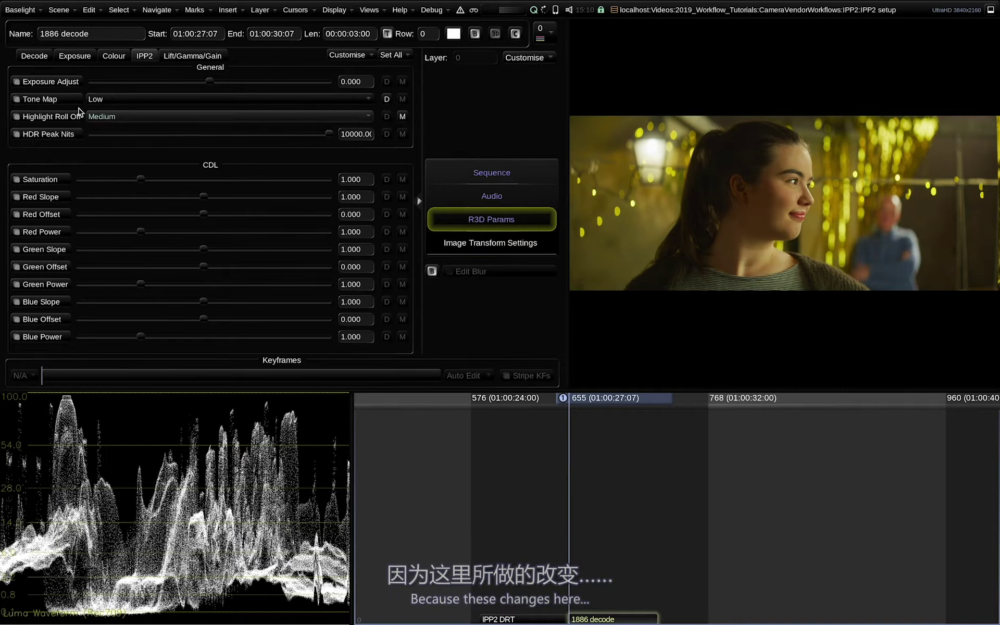
left_click(112, 118)
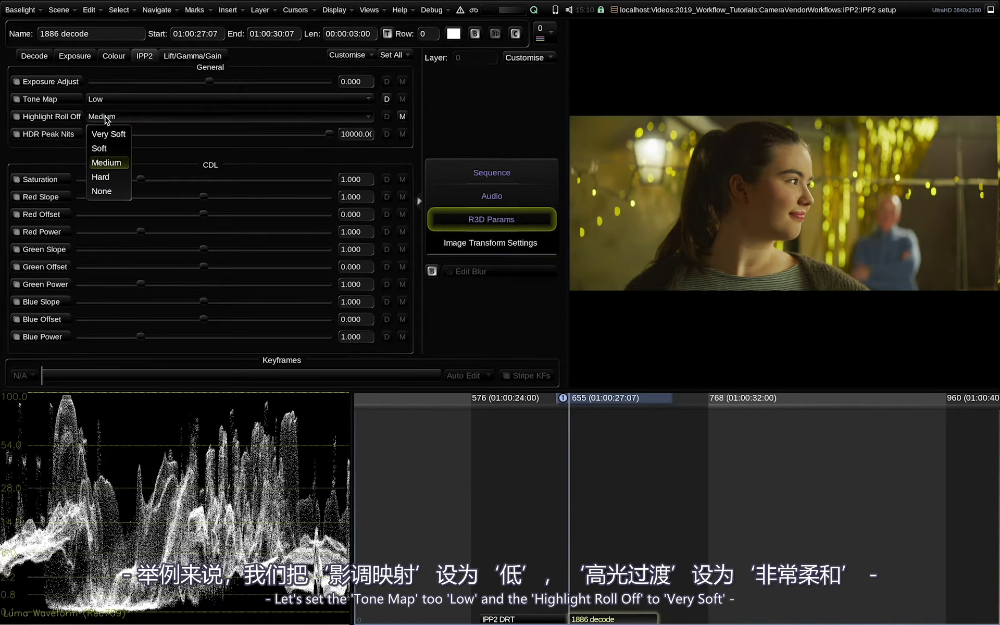
left_click(109, 134)
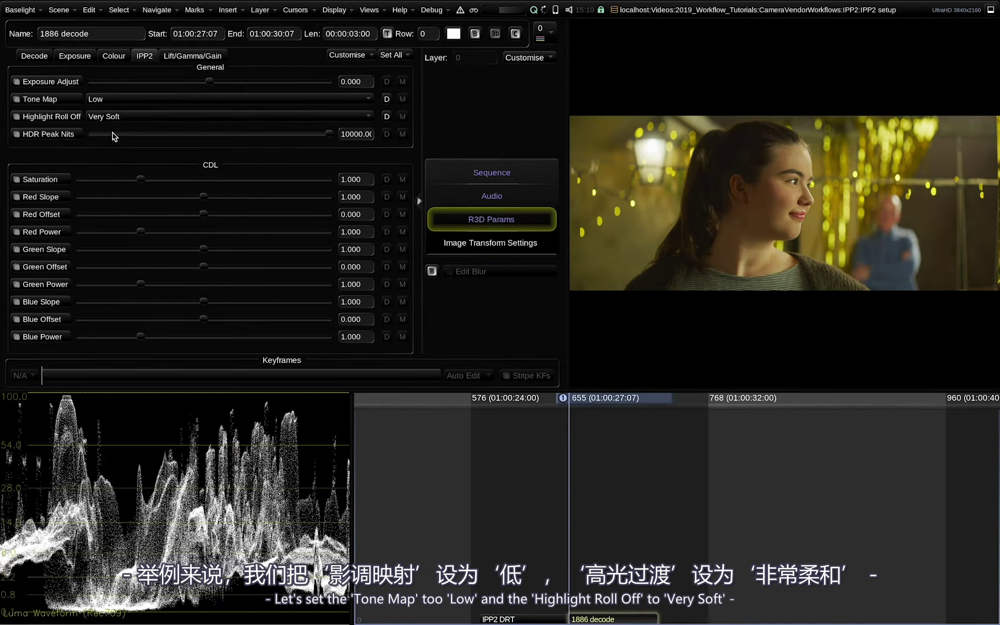
Step: Apply the IPP2_ToneMap-Low and IPP2_RollOff-VerySoft BLG grades from the DRT_modifiers folder to the IPP2 DRT clip, and close FLUX Manage
key("Up")
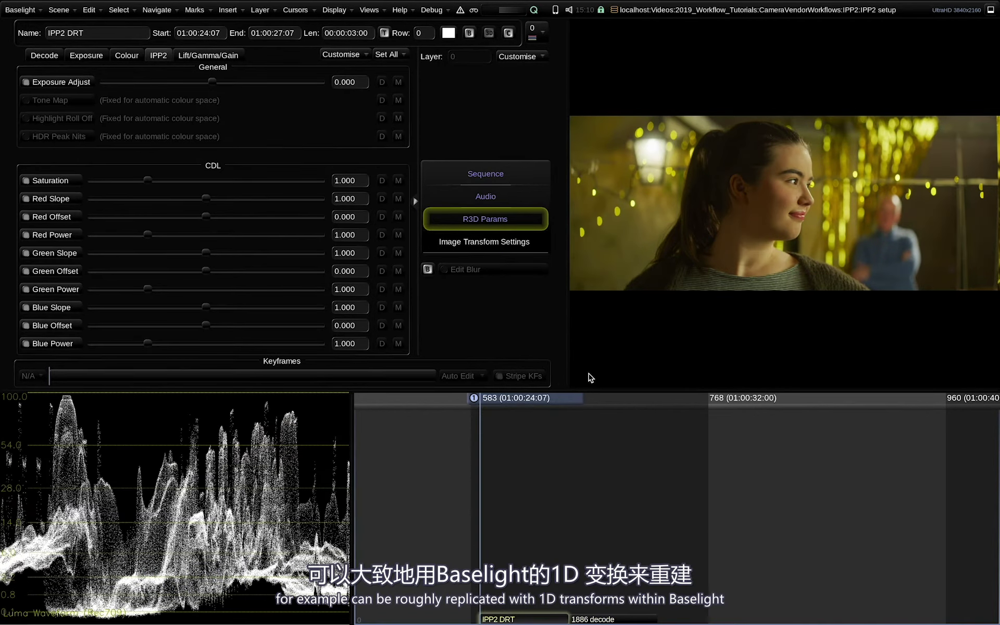
left_click(369, 10)
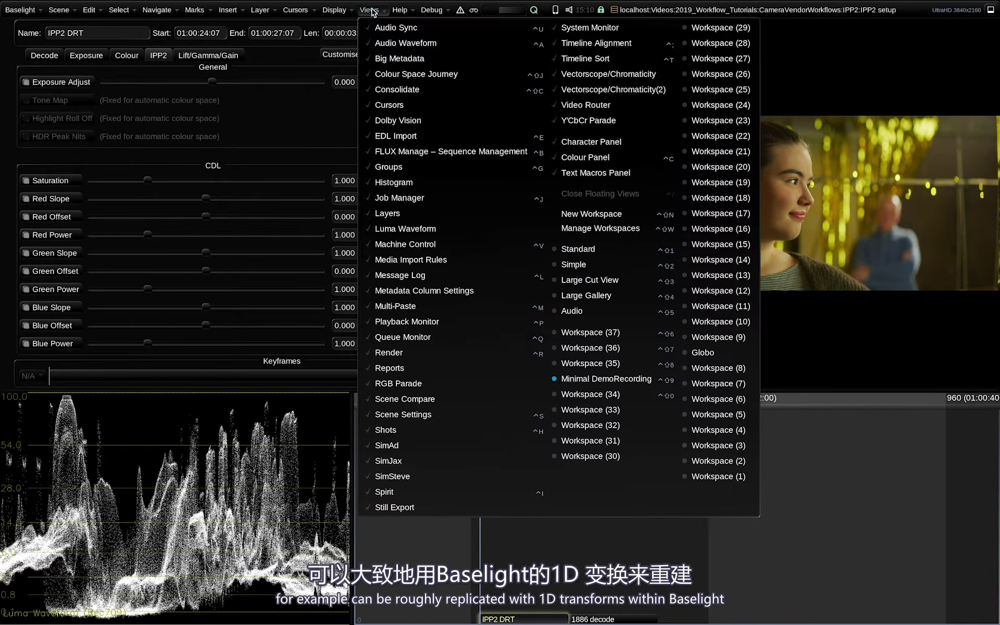
left_click(406, 154)
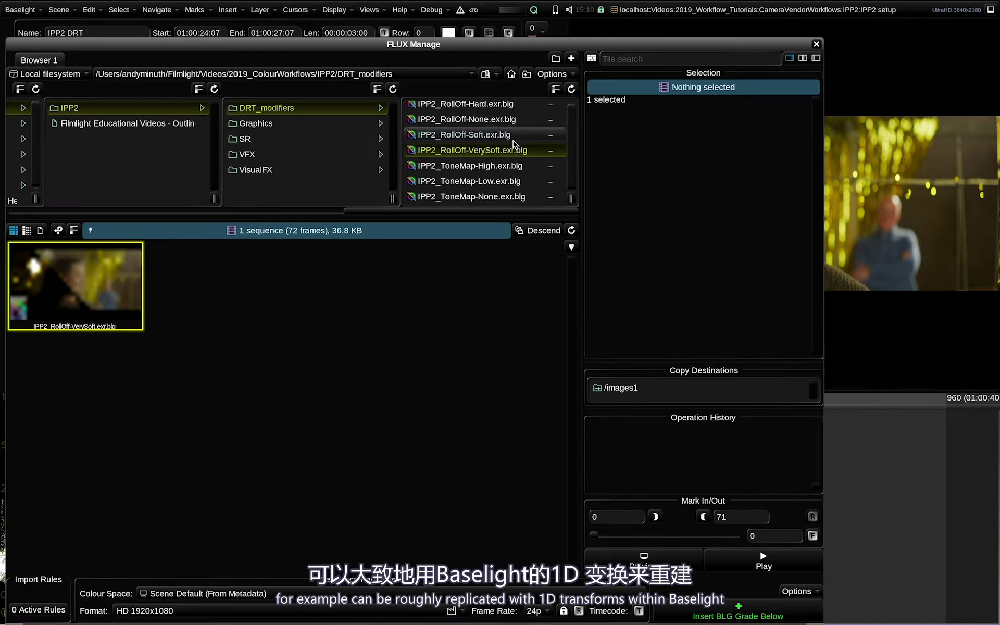
left_click(498, 183)
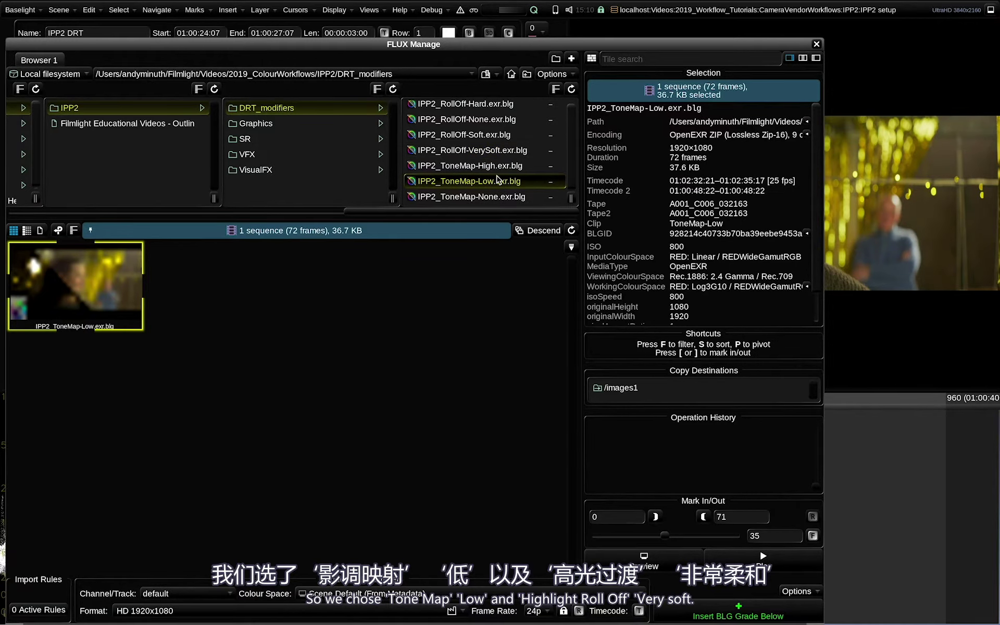
left_click(498, 154)
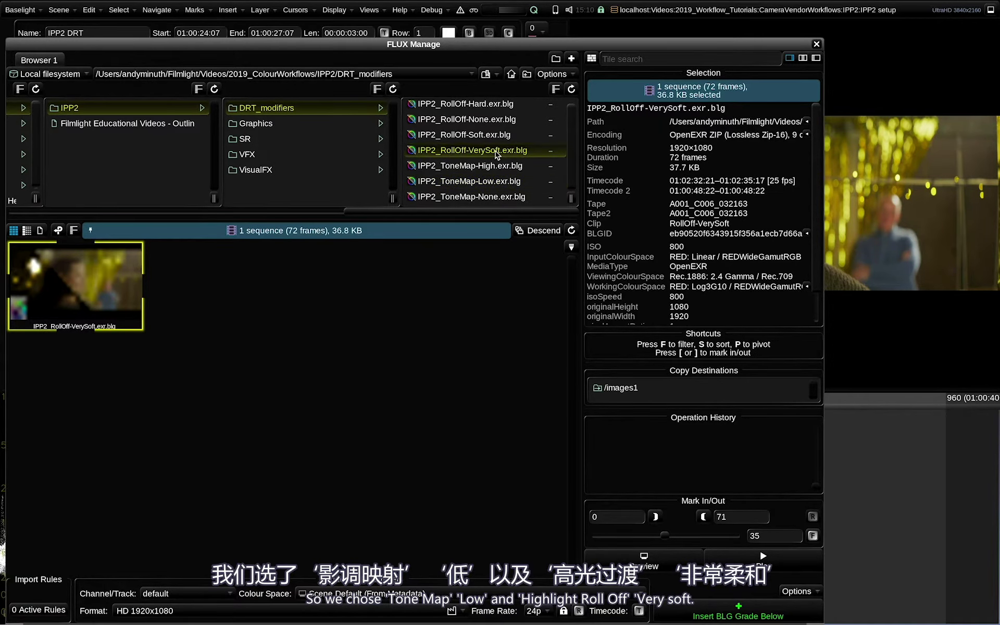
left_click(817, 44)
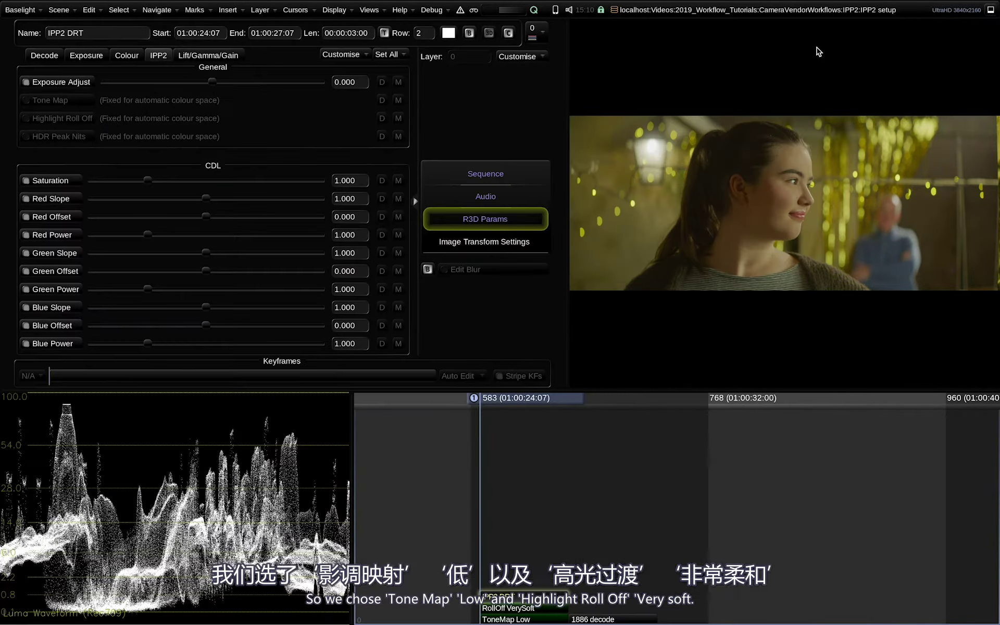
Step: Reorder the grade strips beneath the IPP2 DRT clip so that ToneMap Low is applied before RollOff VerySoft
left_click(517, 610)
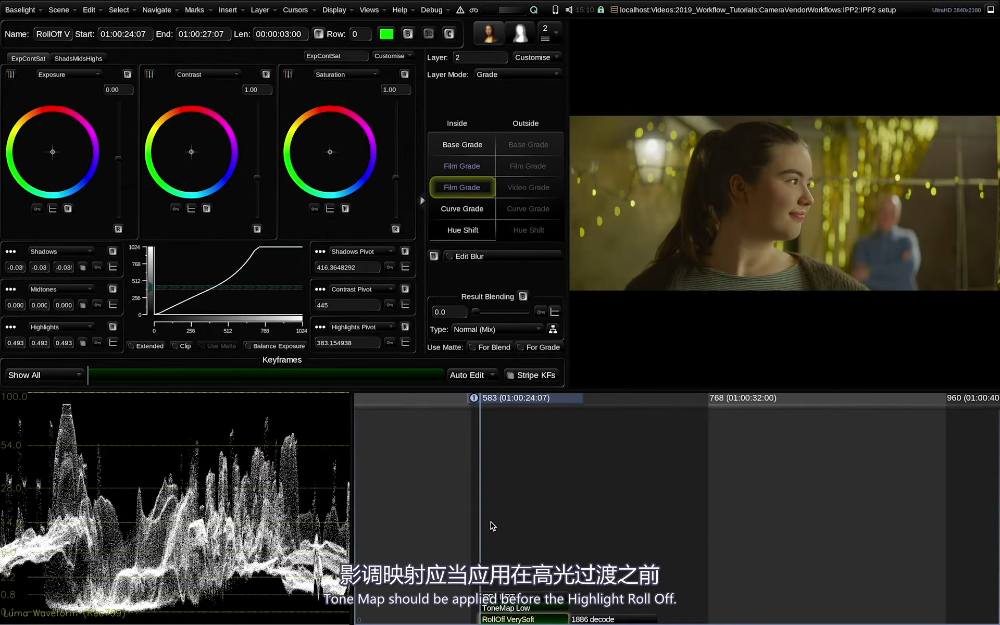
left_click_drag(516, 618, 515, 609)
left_click(513, 619)
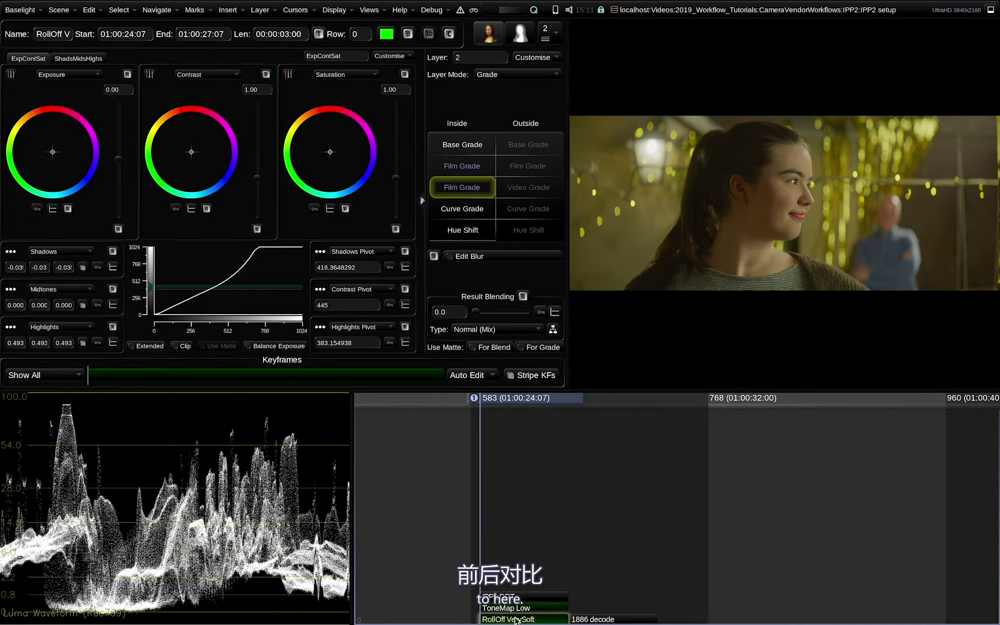
Step: Compare the graded IPP2 DRT clip with the 1886 decode clip, and inspect both Film Grade curves of the RollOff VerySoft strip
key("Down")
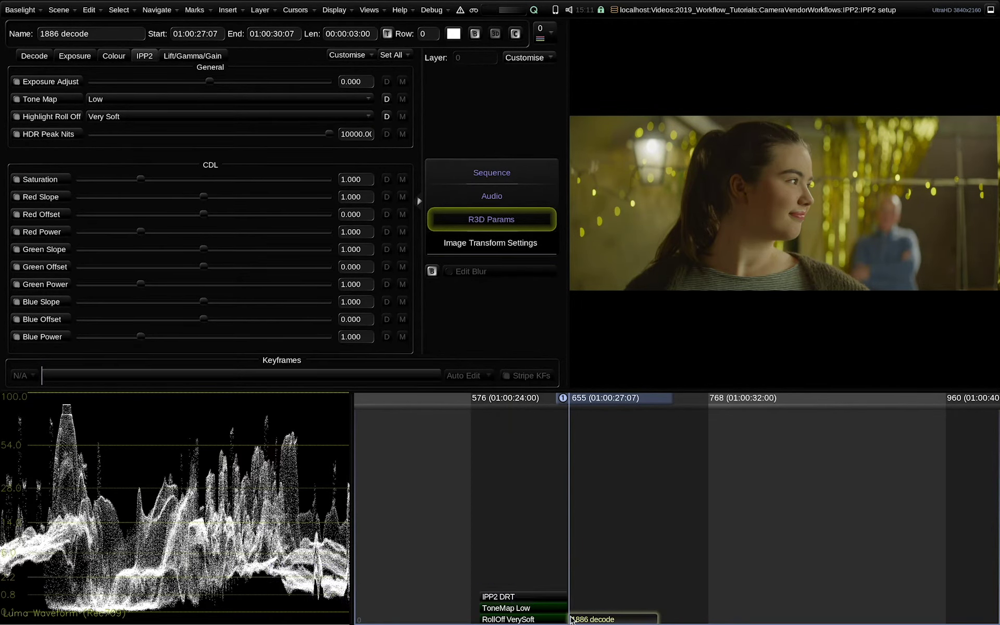
left_click(538, 619)
left_click(462, 167)
left_click(455, 192)
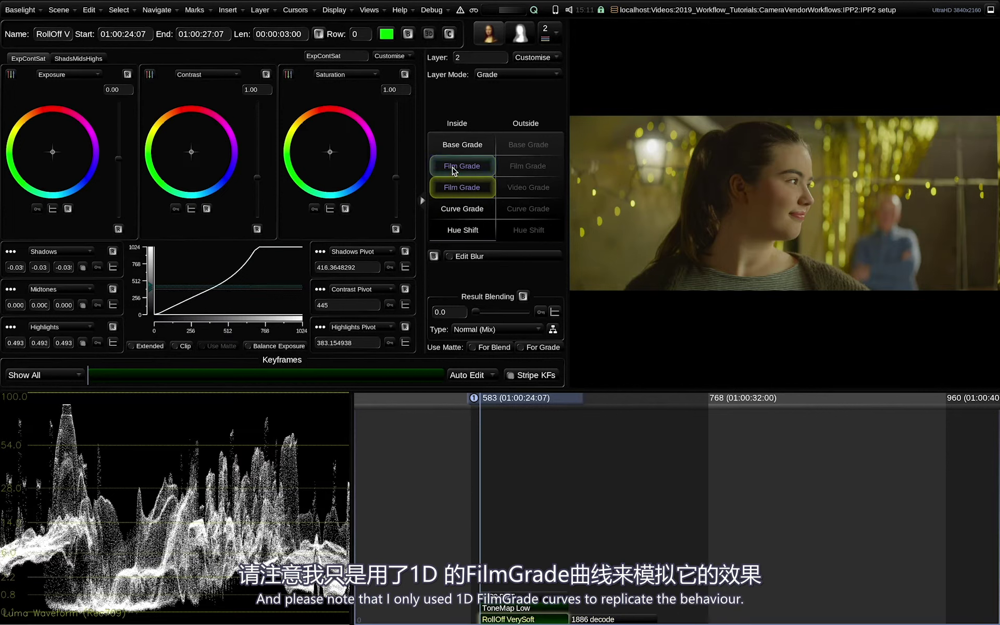
left_click(461, 167)
left_click(461, 188)
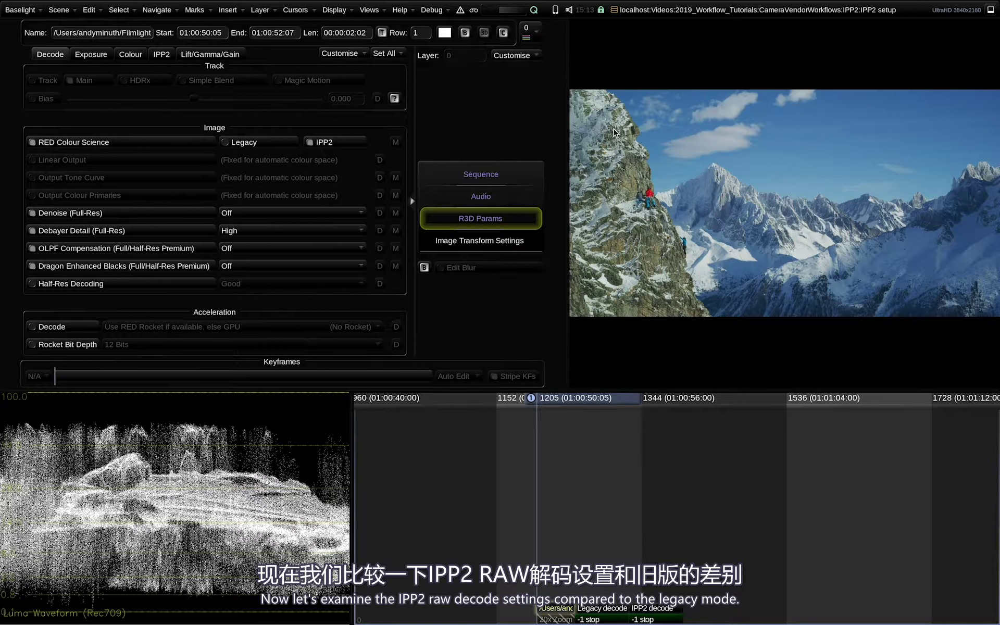
Step: Check the mountain shot's sequence settings and enable its 20x Zoom strip, comparing the image with and without the zoom
left_click(496, 172)
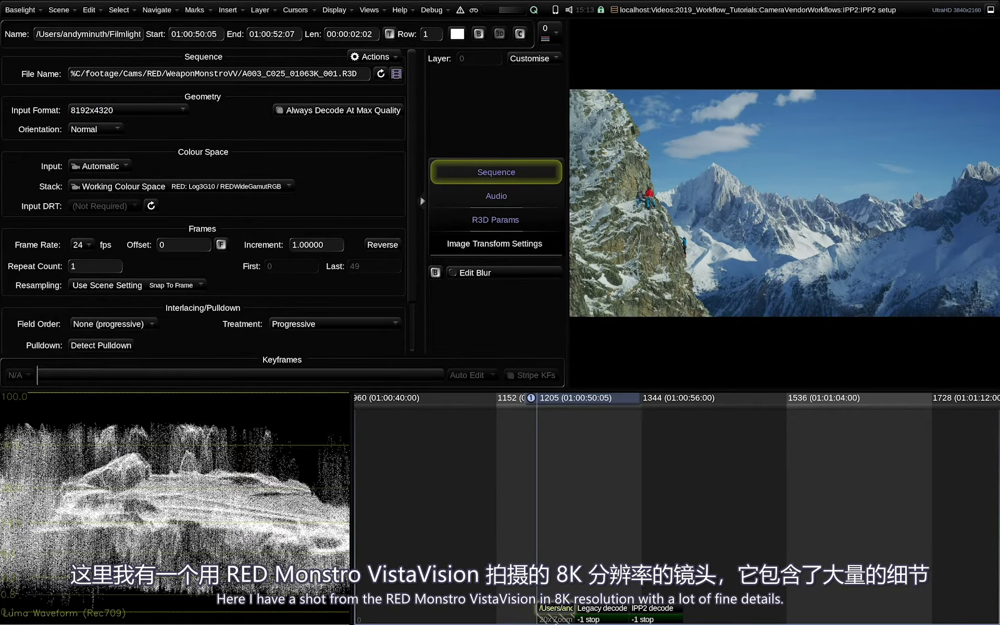
key("Down")
left_click(452, 33)
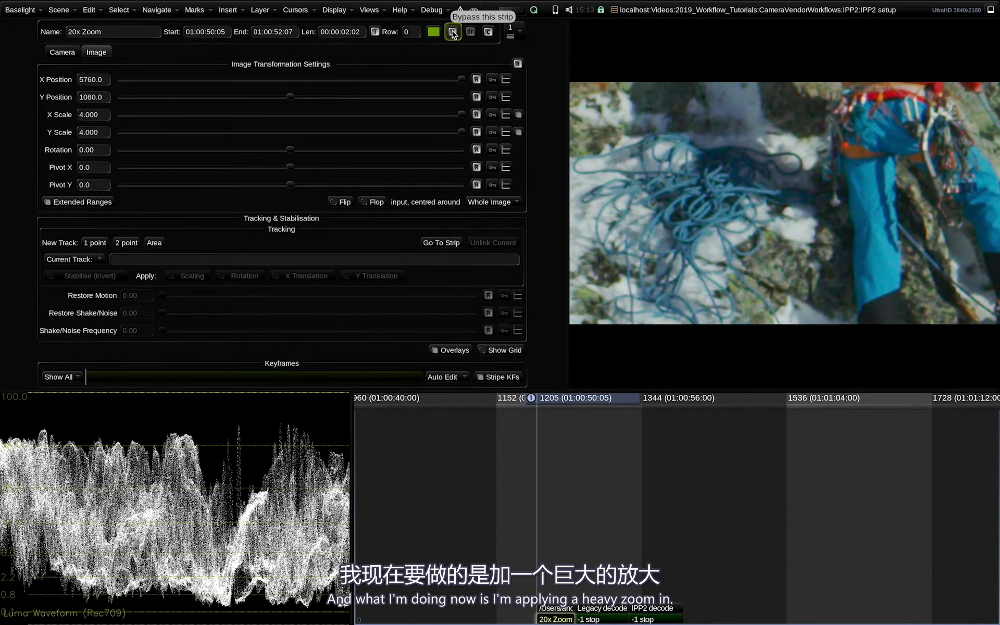
left_click(452, 32)
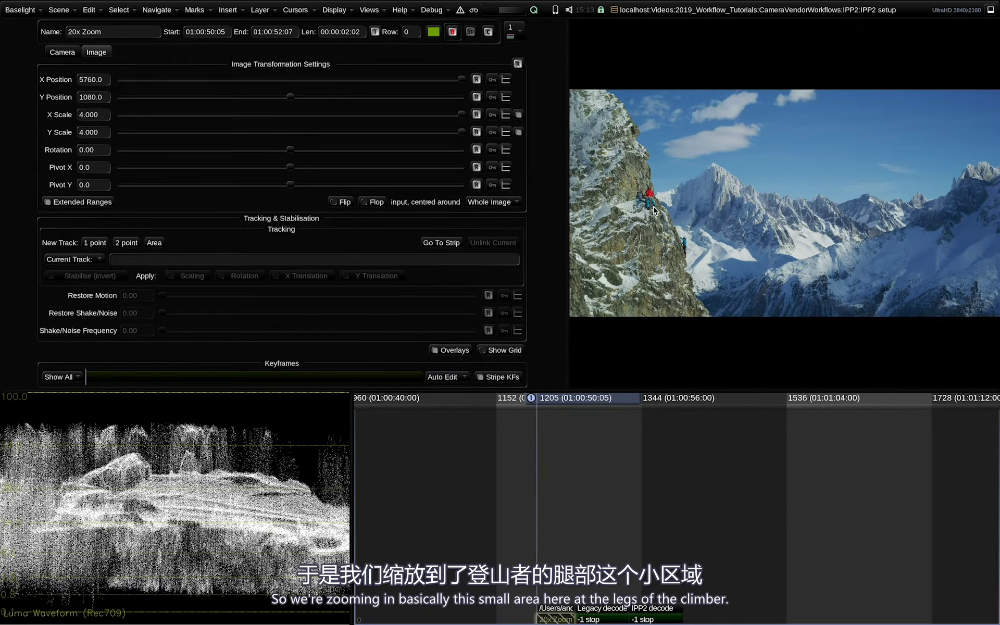
left_click(452, 32)
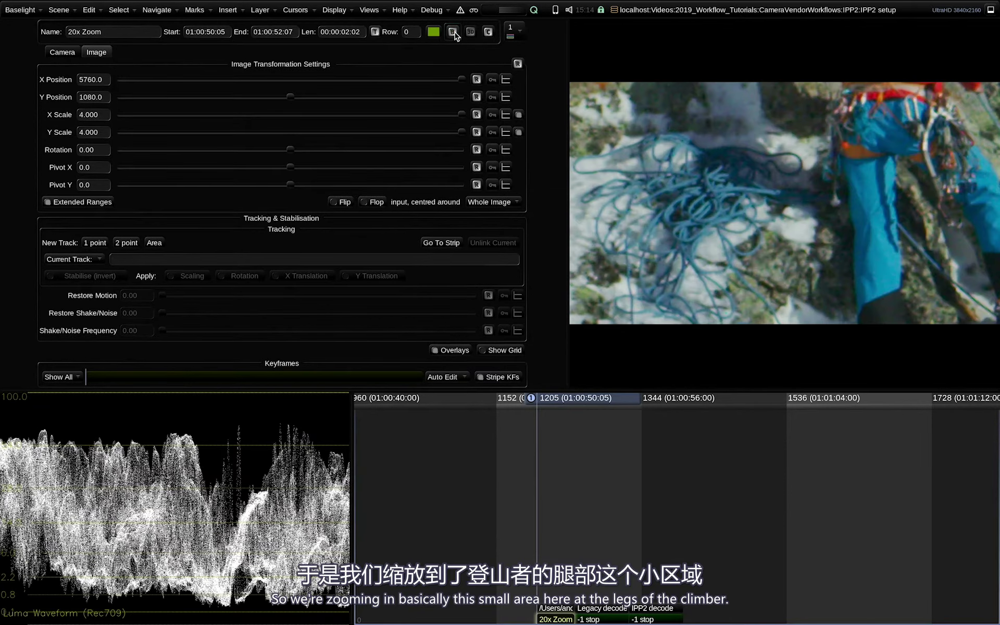
Step: Compare the mountain shot's fine detail with RED Colour Science set to Legacy and IPP2 in an enlarged image view, ending on IPP2
left_click(556, 608)
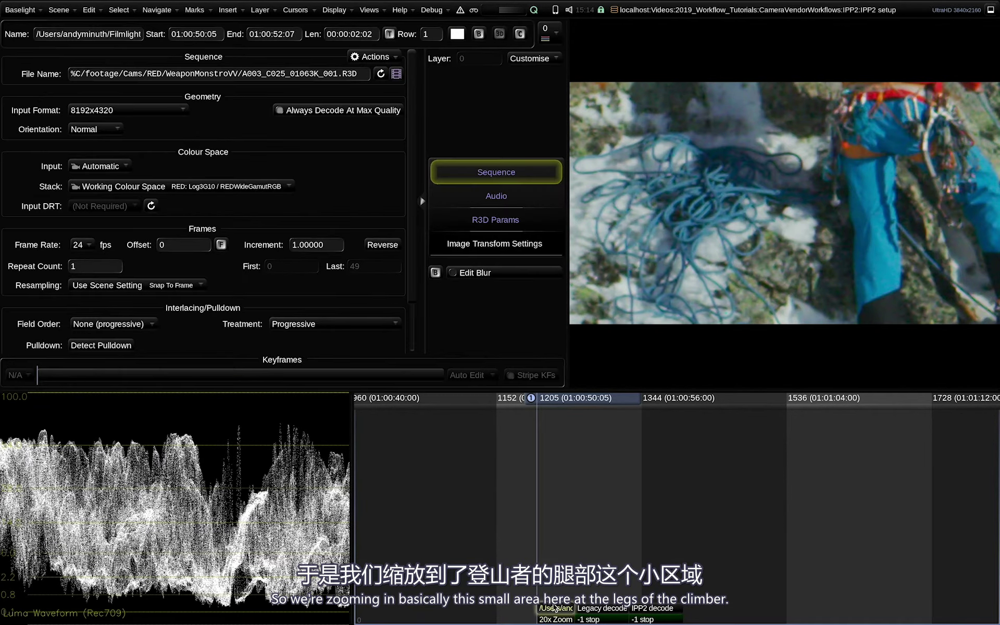
left_click(486, 221)
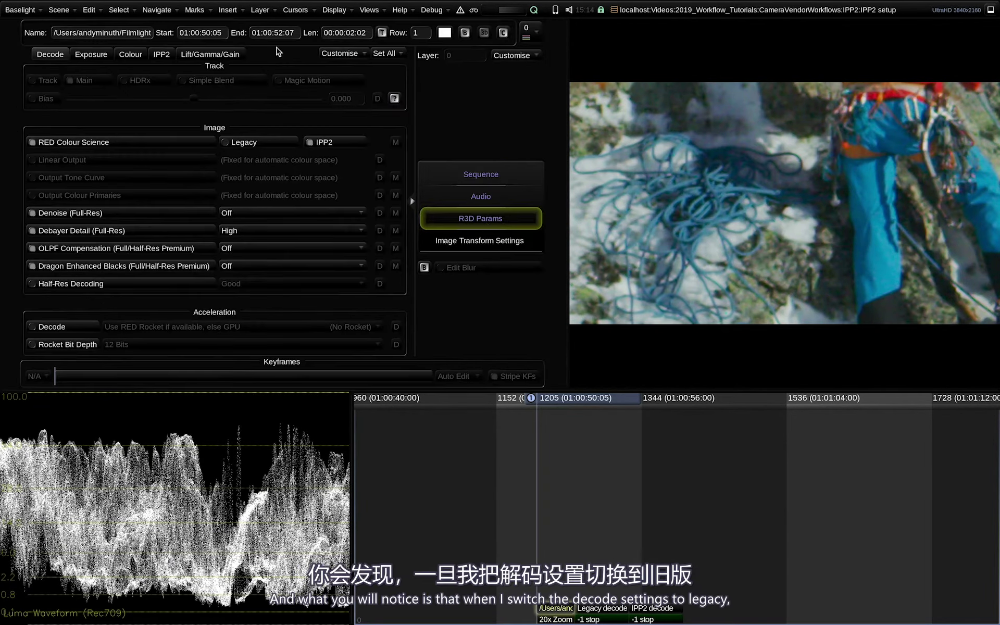
left_click(260, 144)
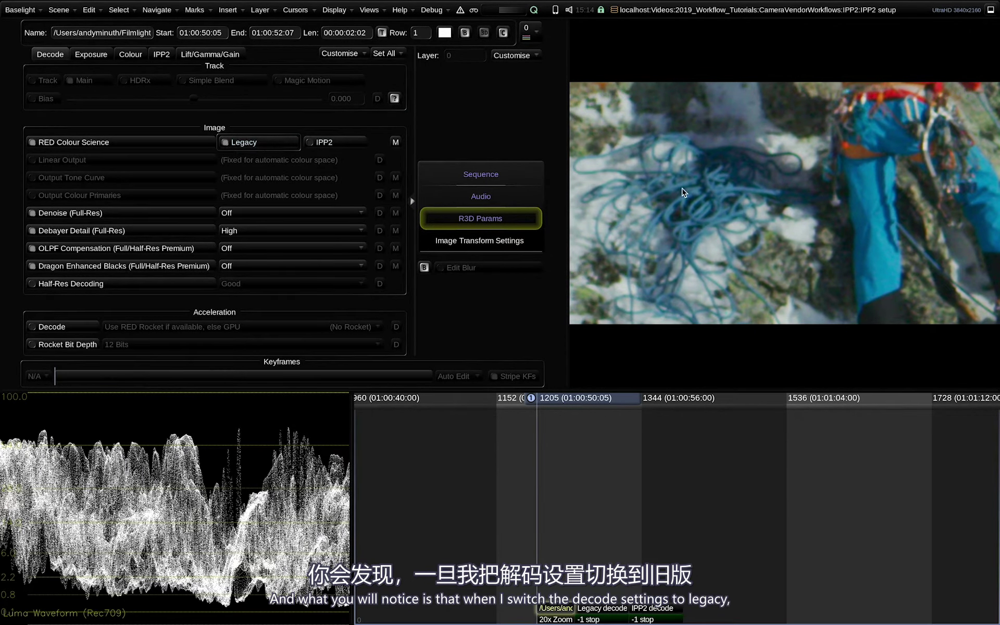
left_click_drag(568, 201, 466, 197)
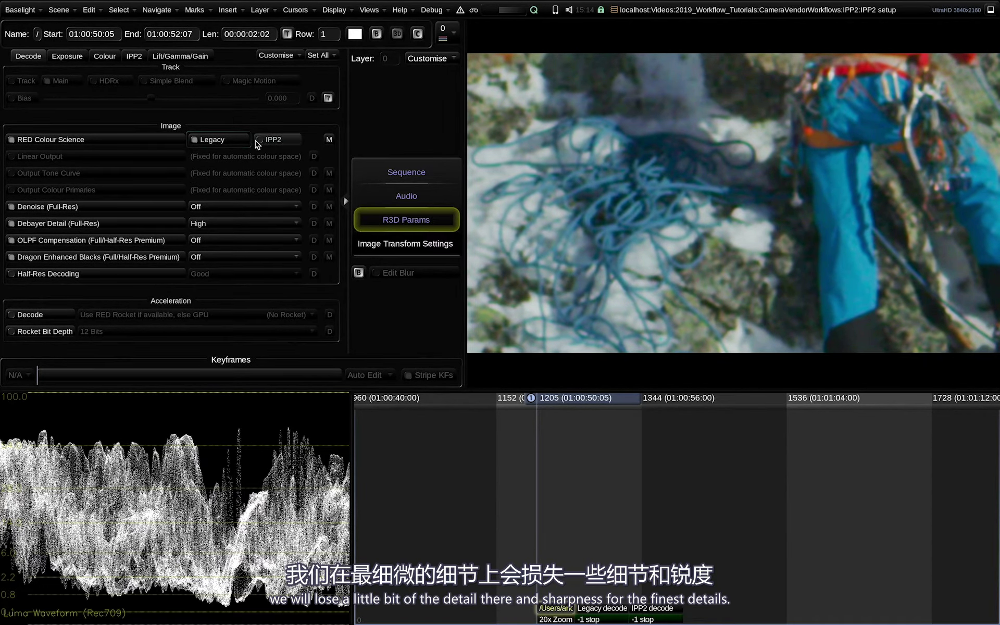
left_click(274, 139)
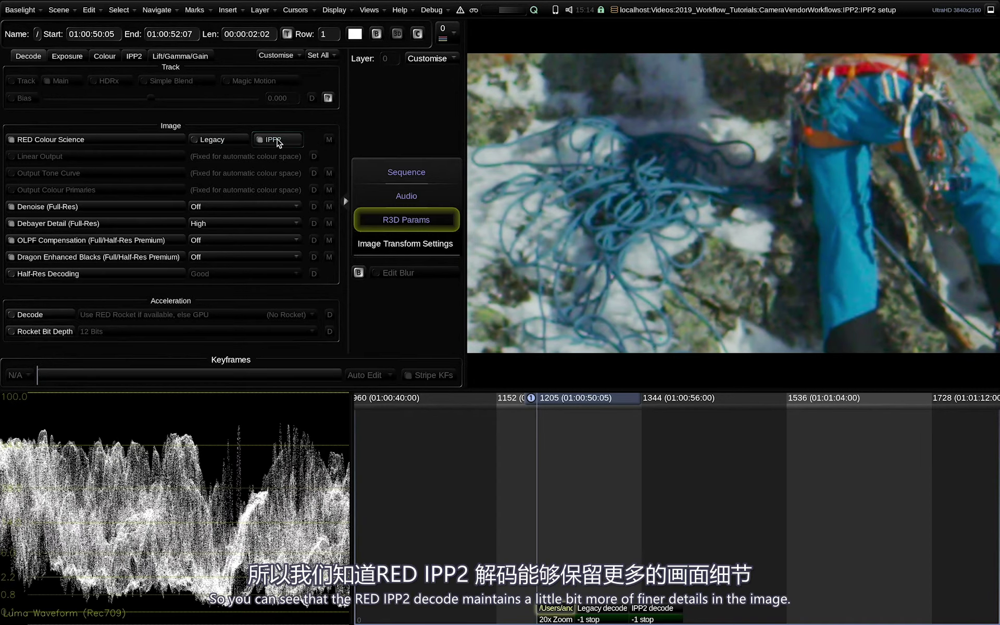
left_click(216, 141)
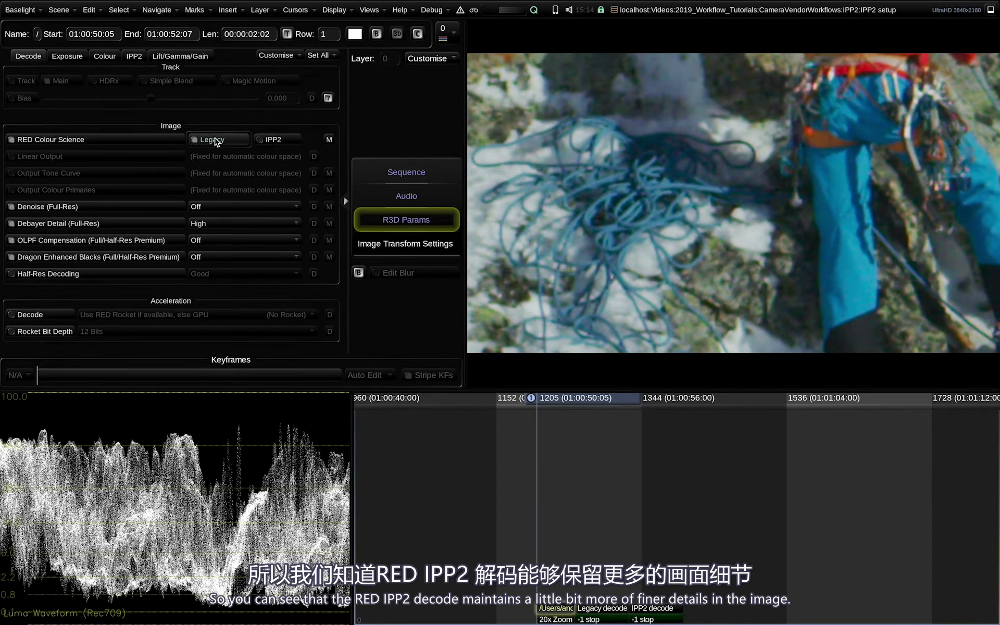
left_click(277, 140)
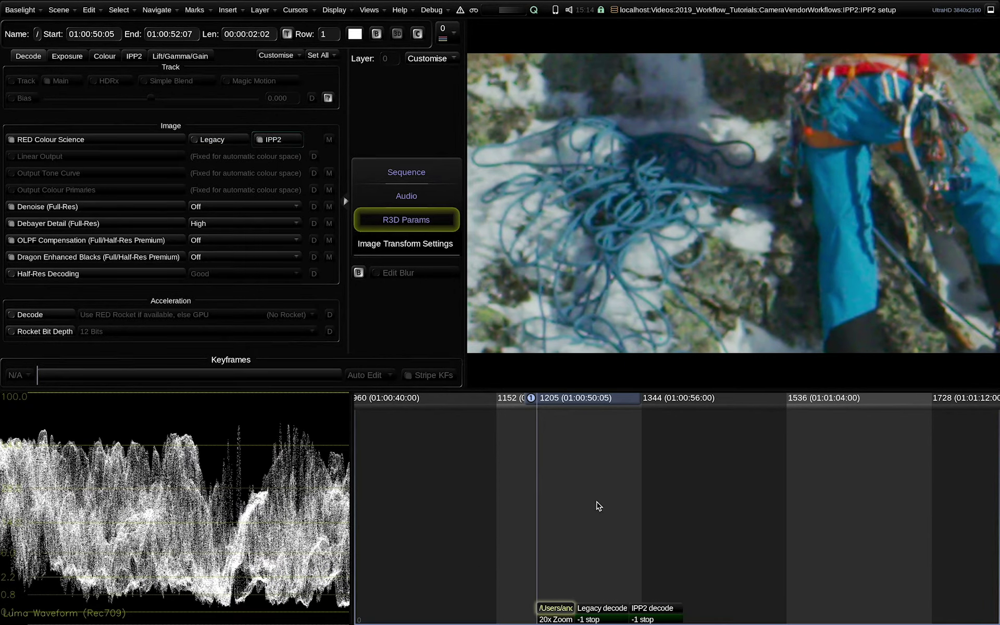
Step: Compare the highlights of the Legacy decode and IPP2 decode clips in the image and the Luma Waveform
left_click(598, 552)
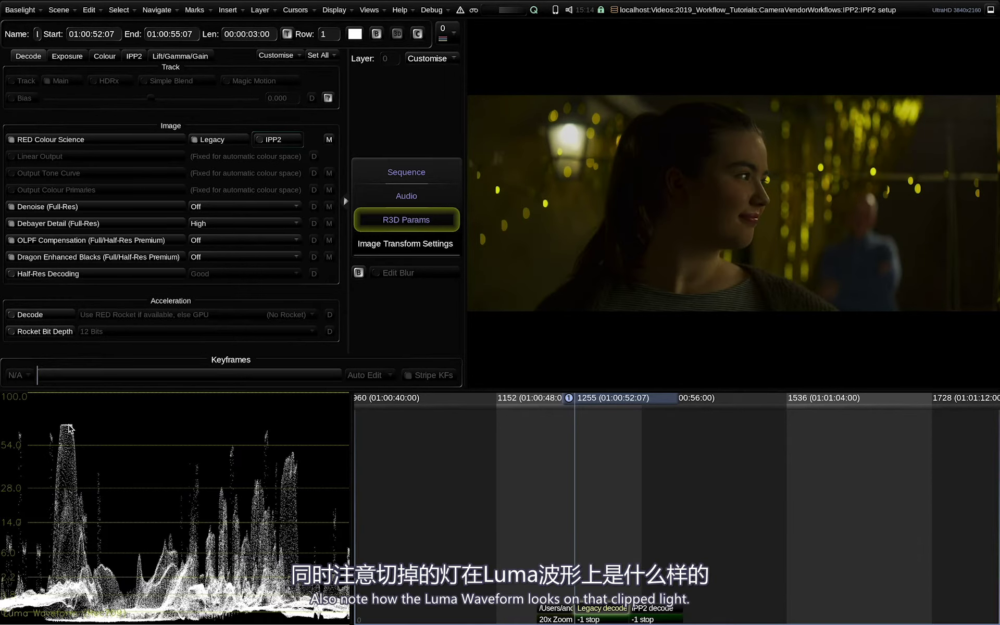
key("Down")
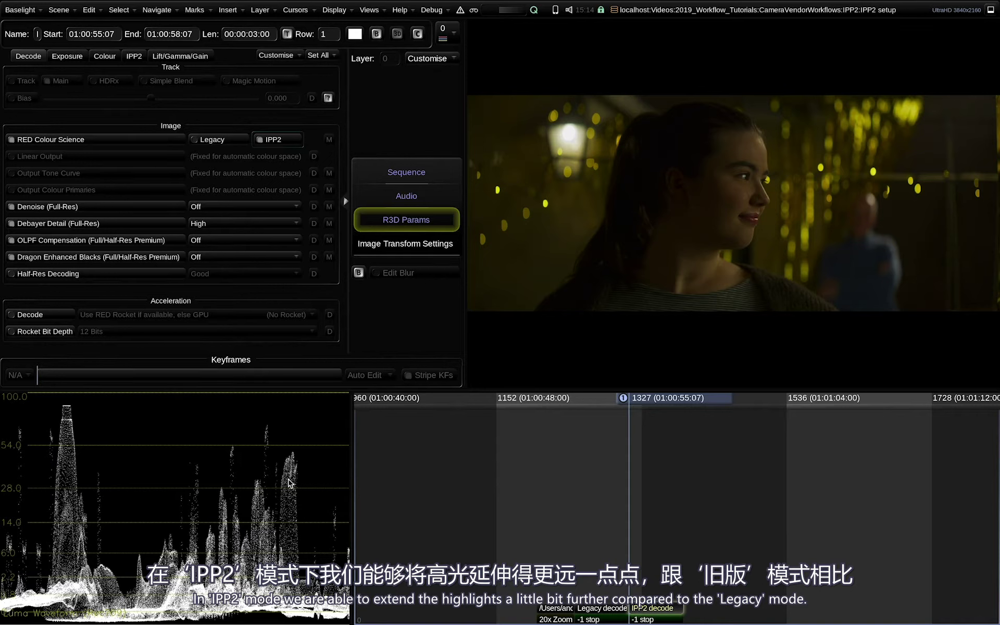
key("Up")
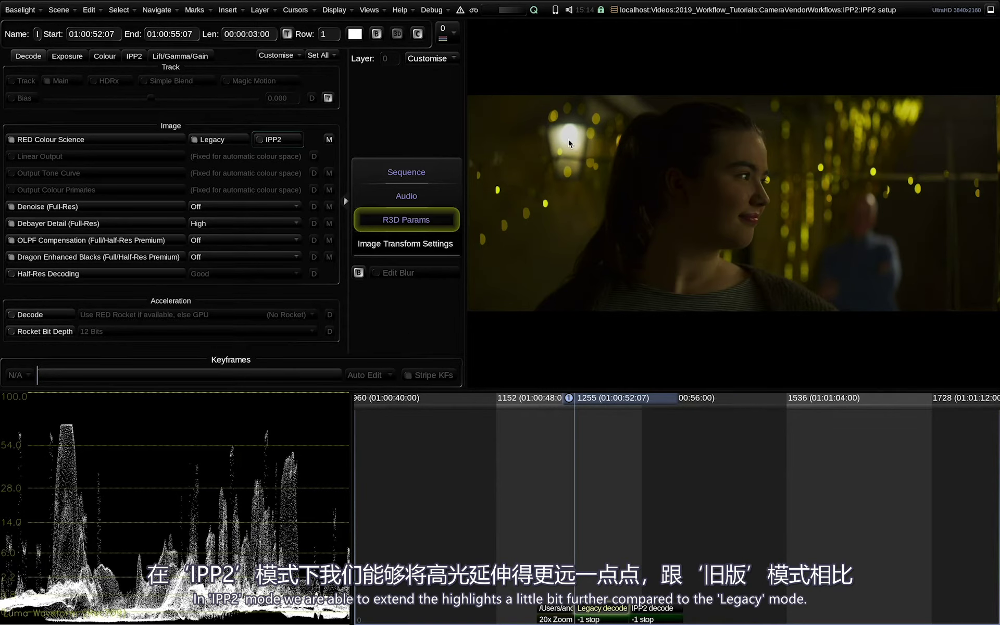
key("Down")
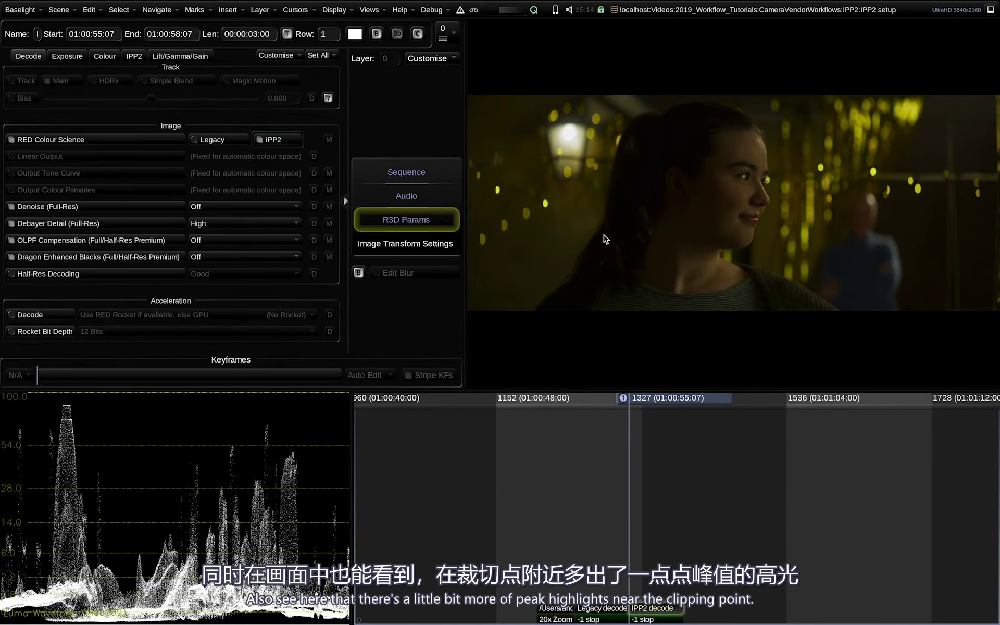
key("Up")
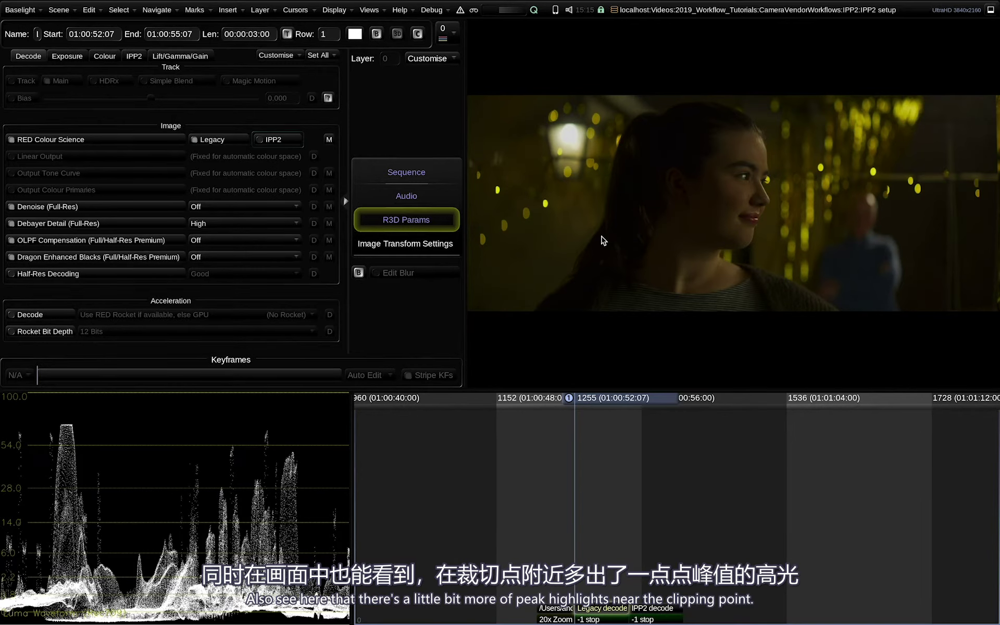
key("Down")
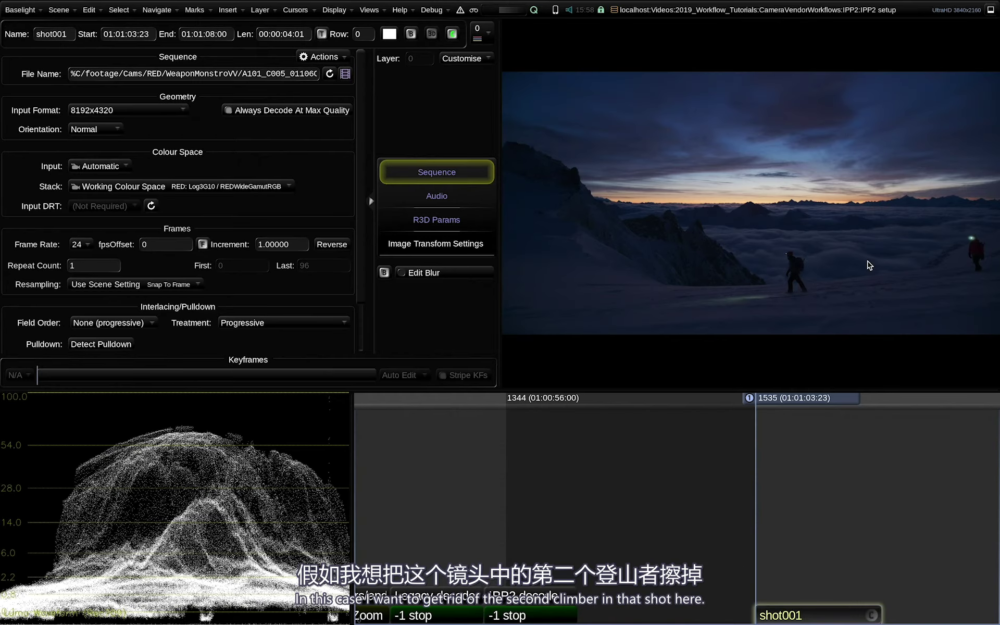
Step: Play through shot001, open the Render view and limit the frames to render to the selected shots
key("space")
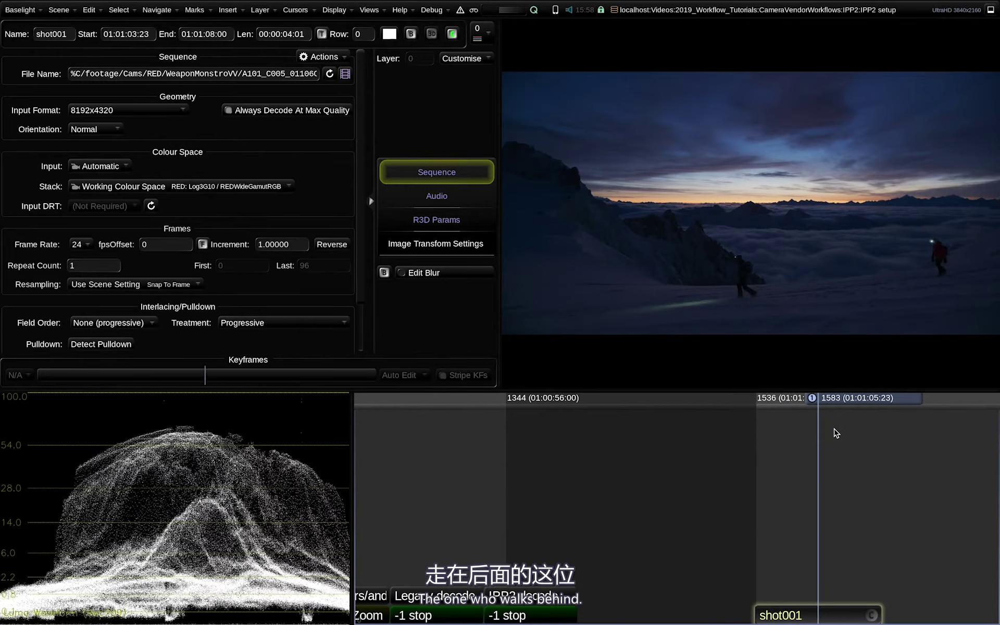
key("space")
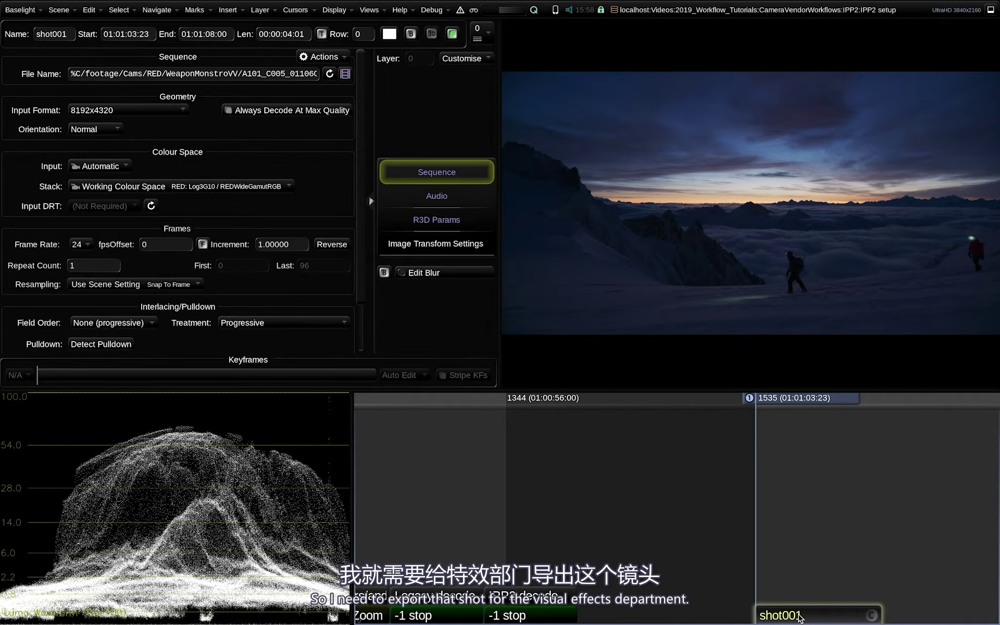
left_click(370, 10)
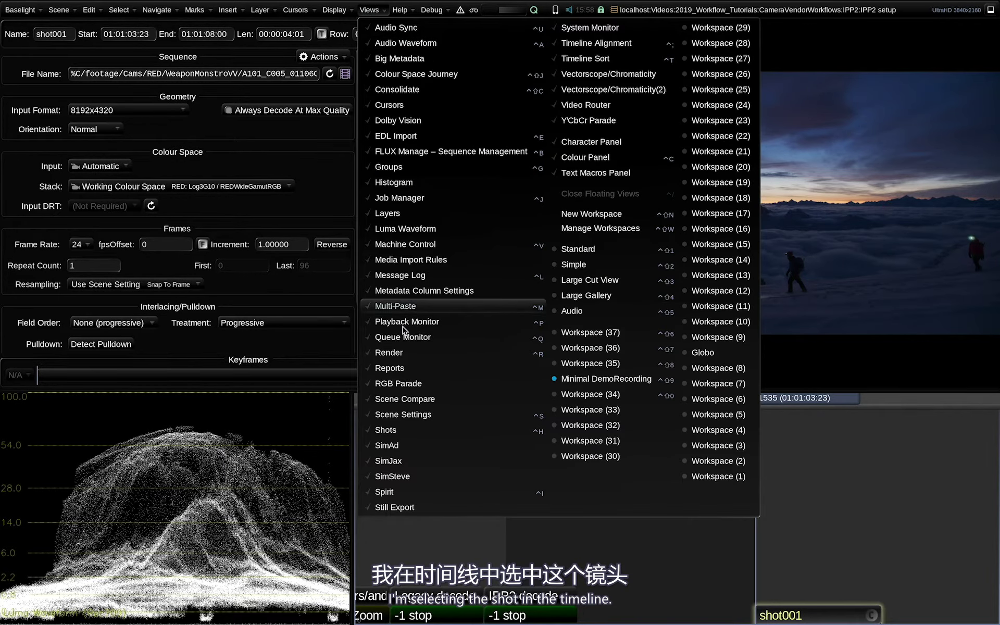
left_click(389, 353)
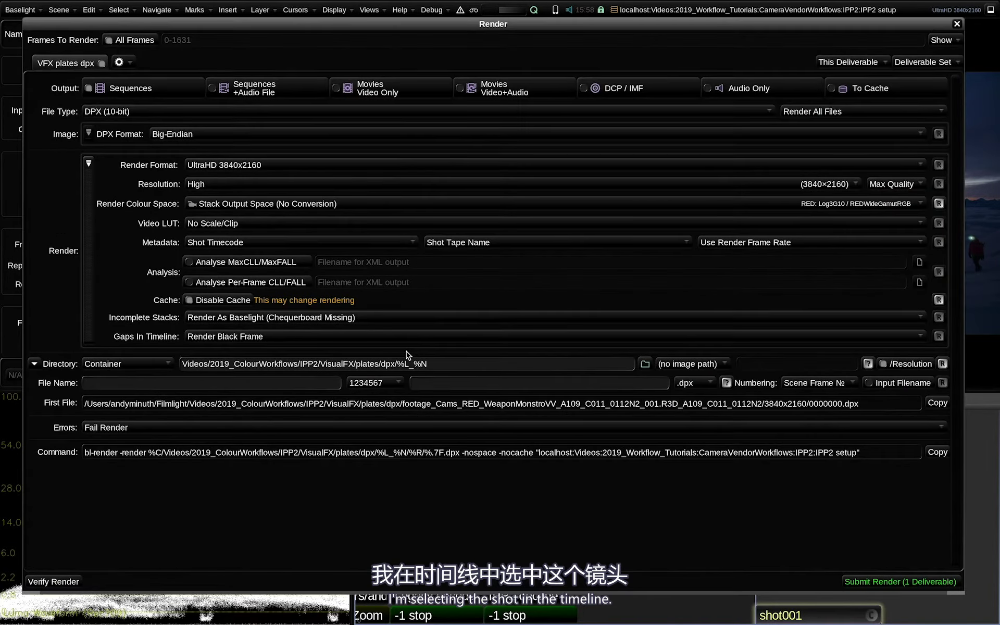
left_click(138, 41)
left_click(197, 40)
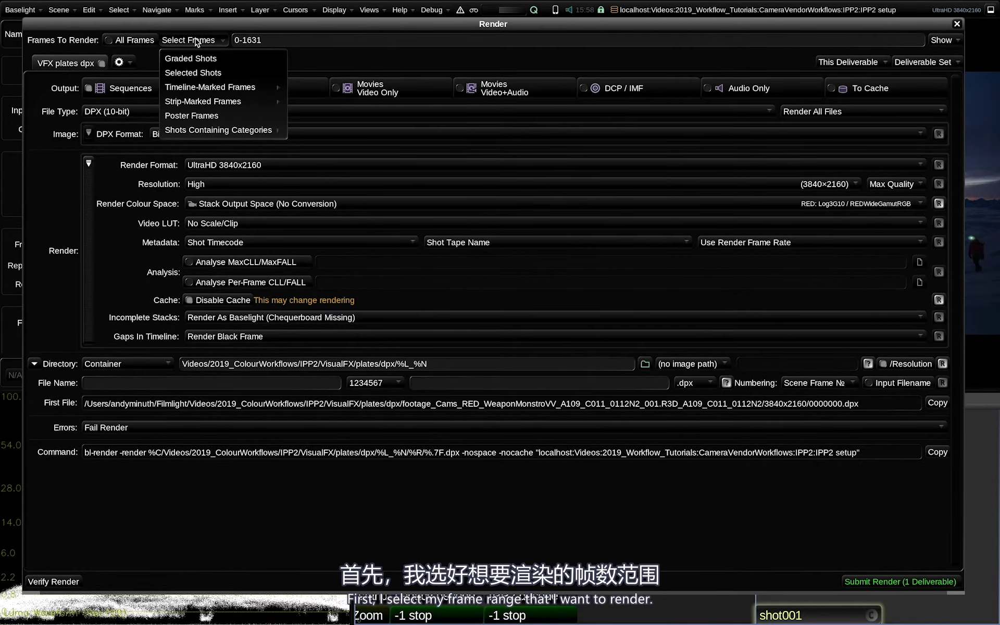
left_click(199, 74)
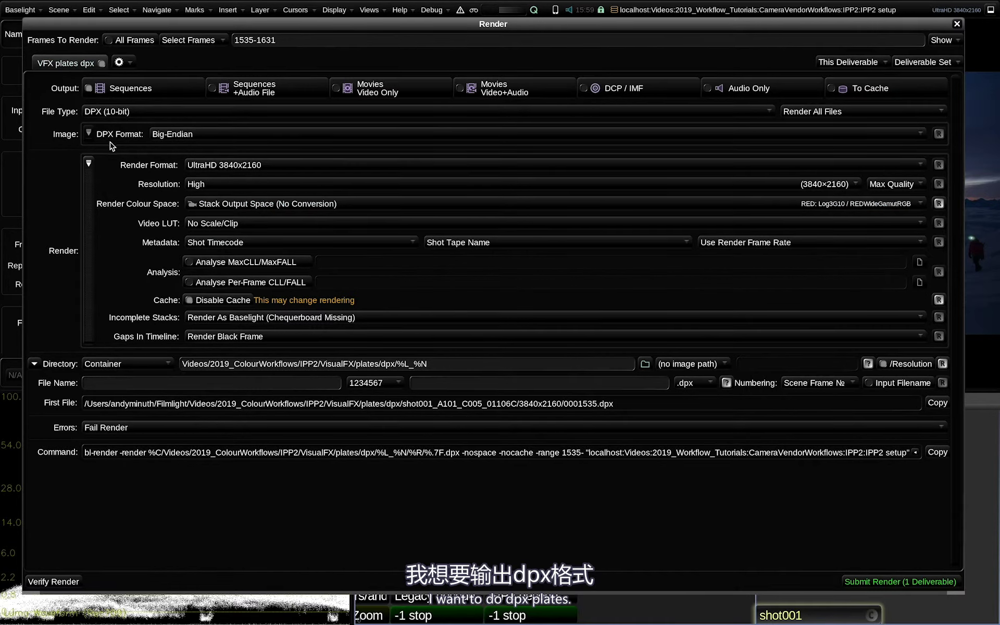
Step: Set the VFX plates dpx deliverable to file type DPX (16-bit) and render colour space RED: Log3G10 / REDWideGamutRGB
left_click(119, 115)
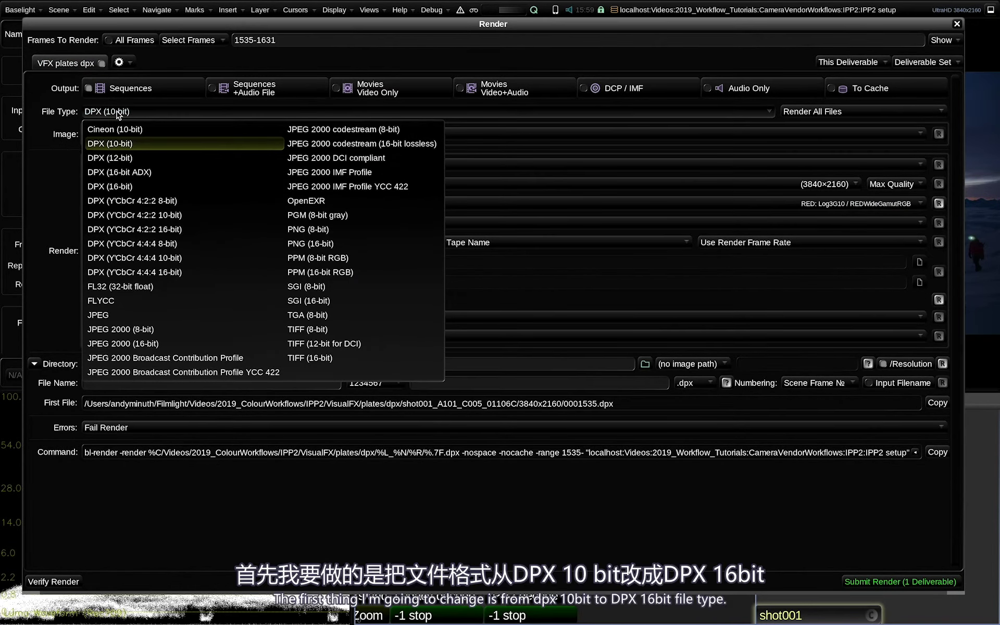
left_click(110, 187)
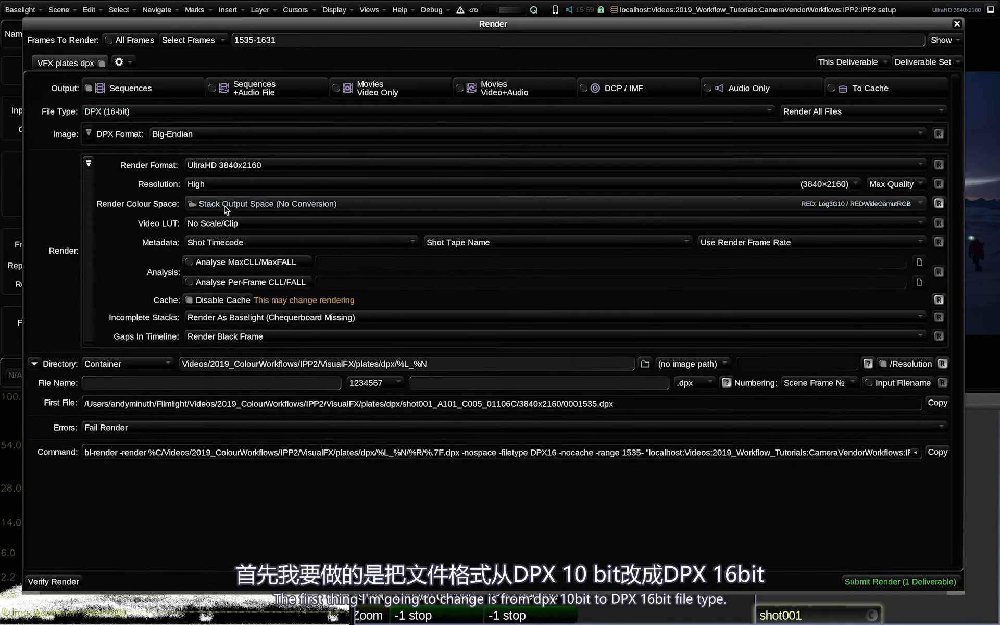
left_click(238, 207)
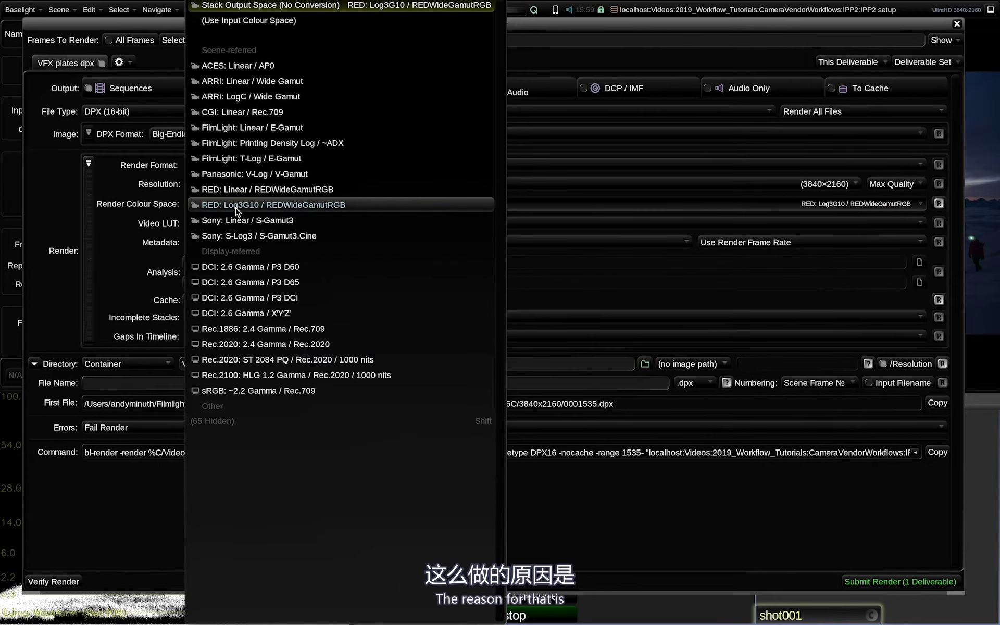
left_click(238, 206)
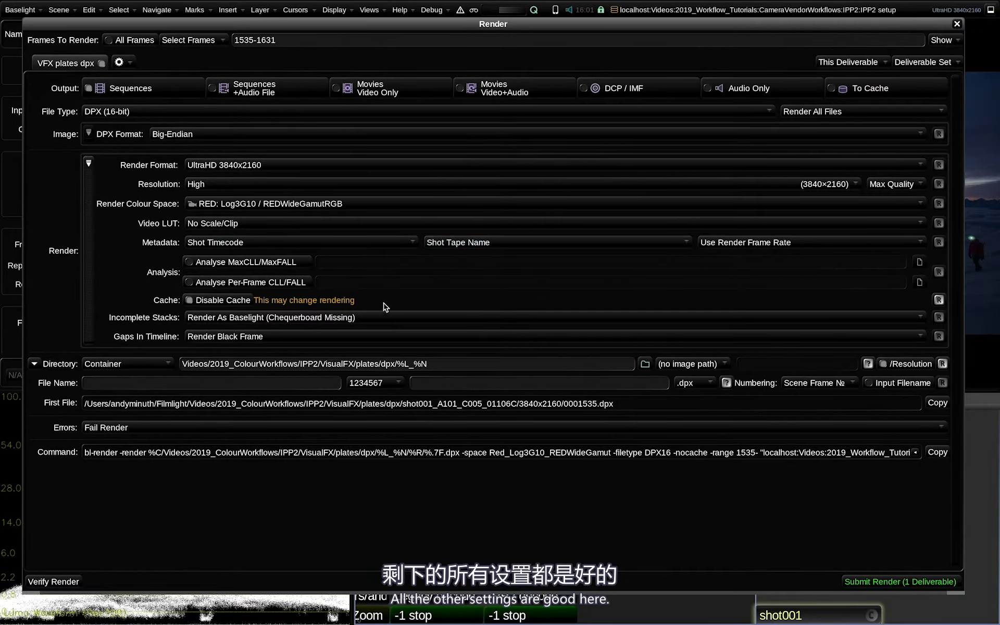
Step: Duplicate the VFX plates dpx deliverable and rename the copy VFX plates exr
left_click(125, 64)
double_click(158, 64)
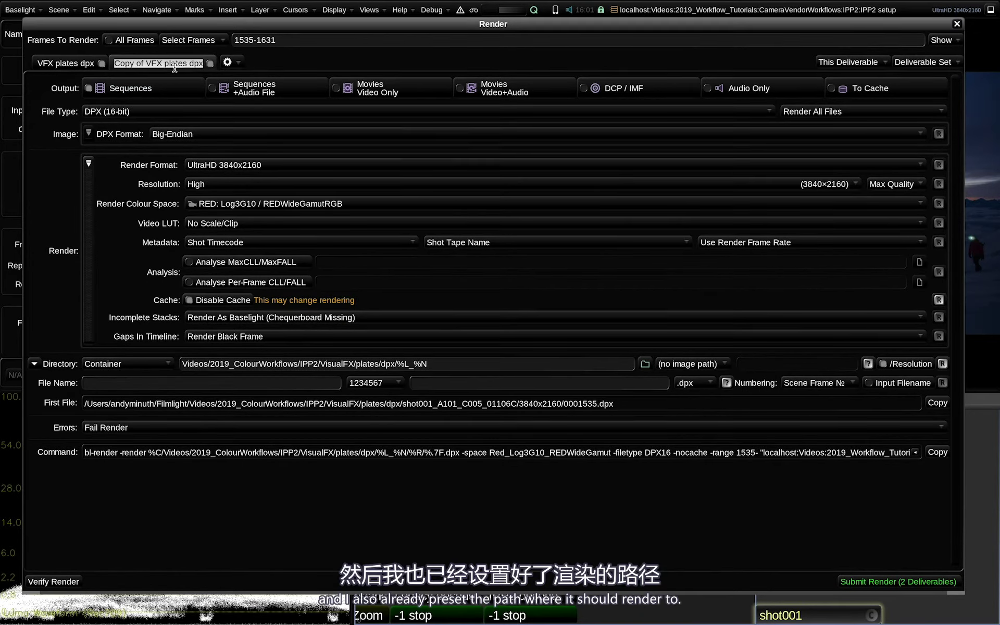
left_click(146, 60)
key("BackSpace")
key("BackSpace")
key("BackSpace")
key("BackSpace")
key("BackSpace")
key("BackSpace")
key("BackSpace")
key("BackSpace")
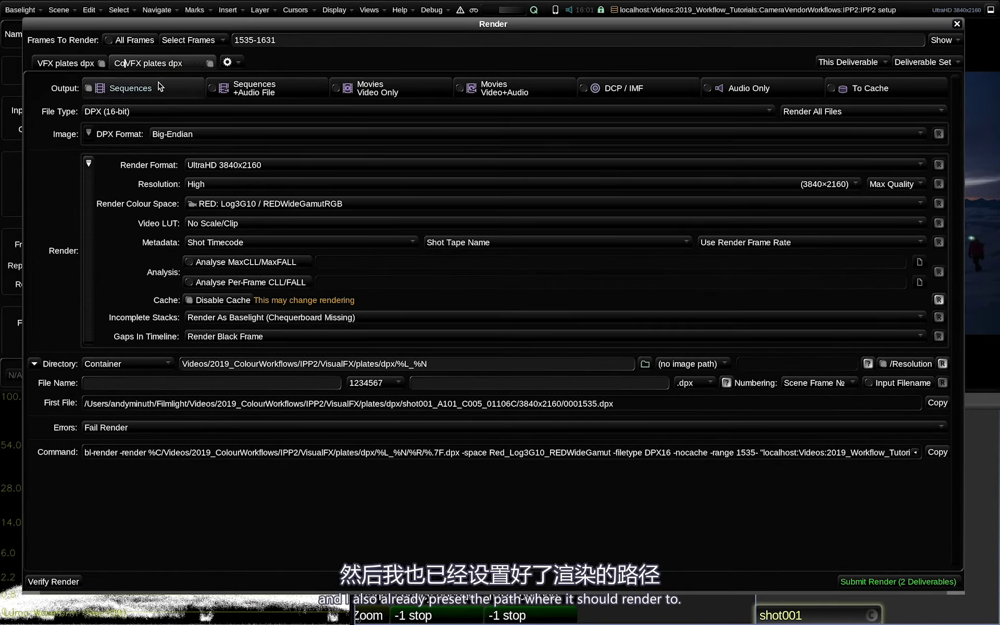
double_click(164, 62)
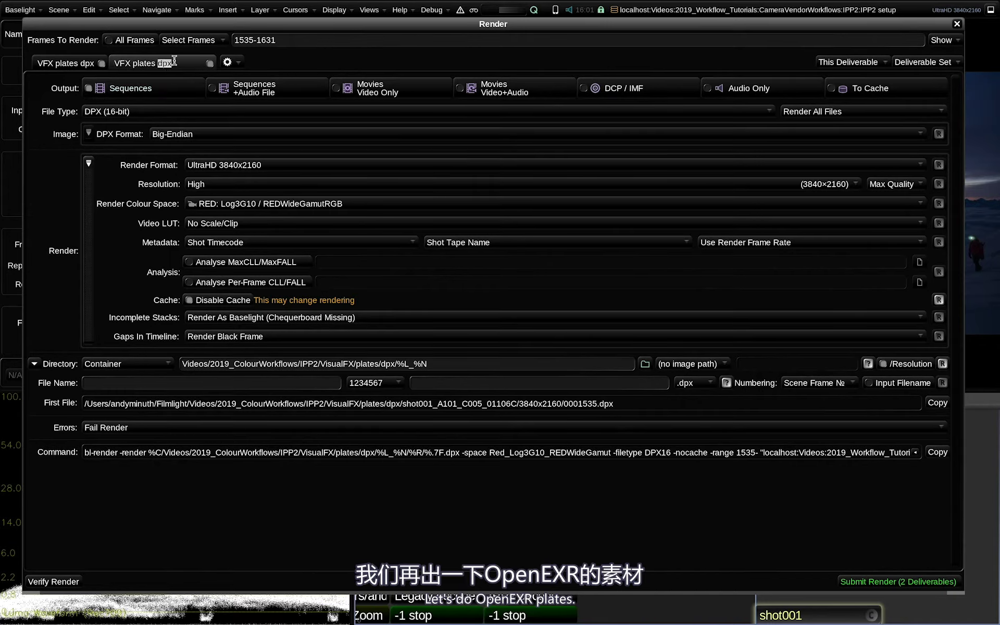
type("exr")
key("Return")
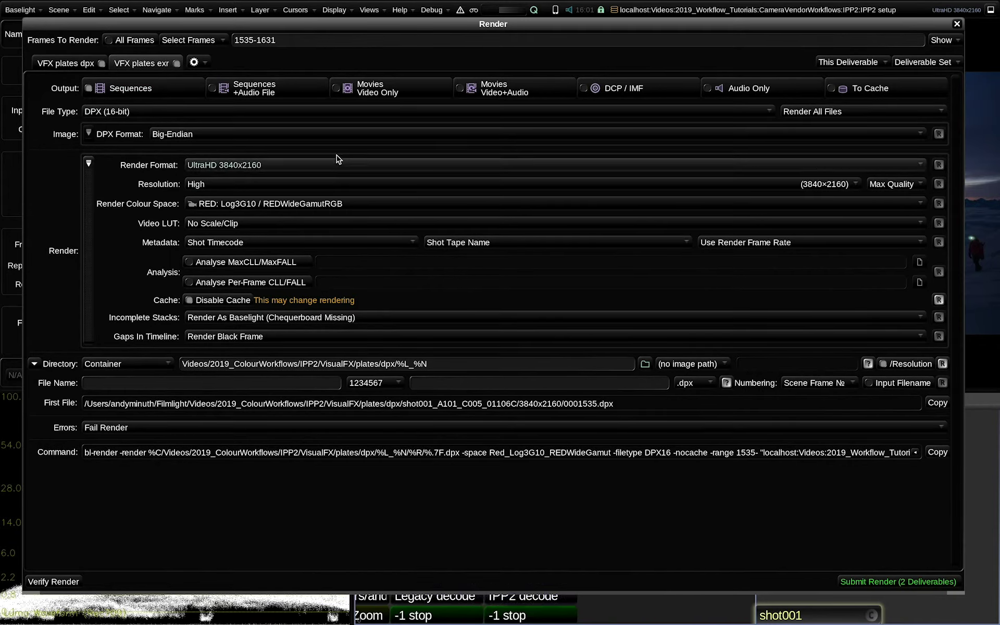
Step: Set the exr deliverable to OpenEXR with PIZ (Lossless Wavelet) compression and render colour space RED: Linear / REDWideGamutRGB
left_click(129, 112)
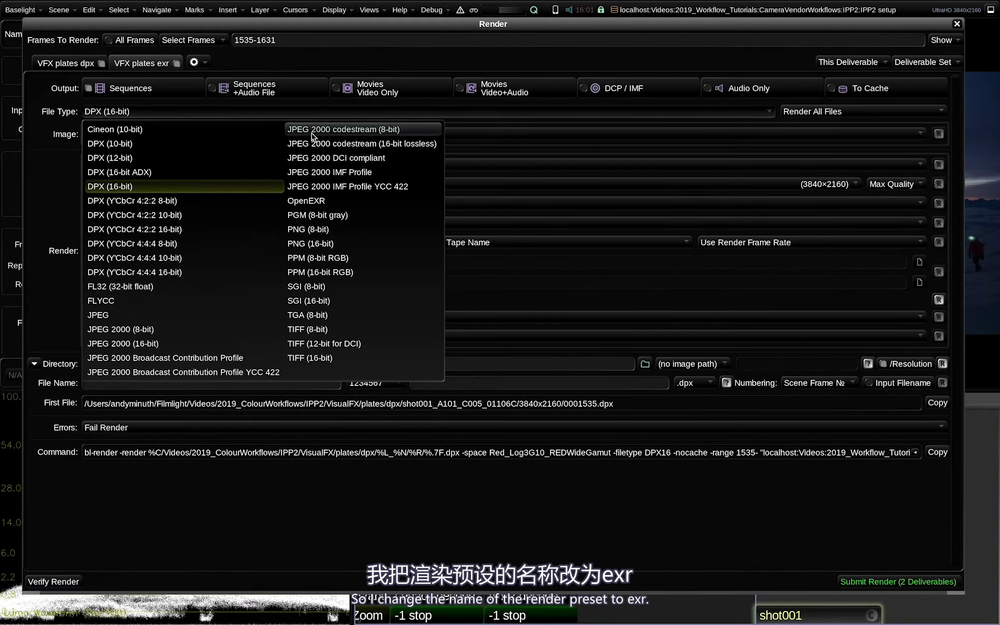
left_click(306, 200)
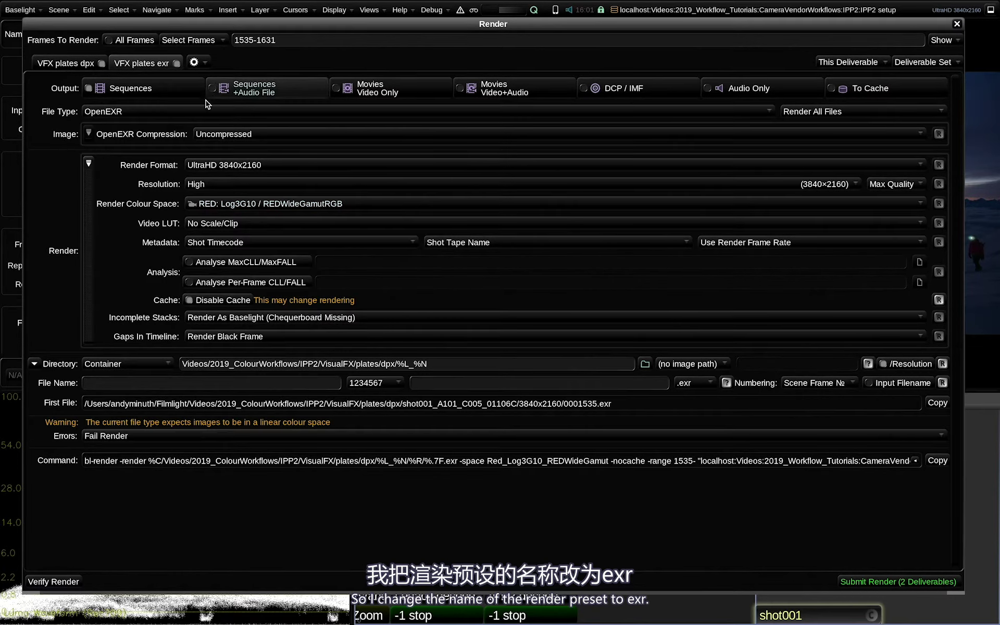
left_click(209, 135)
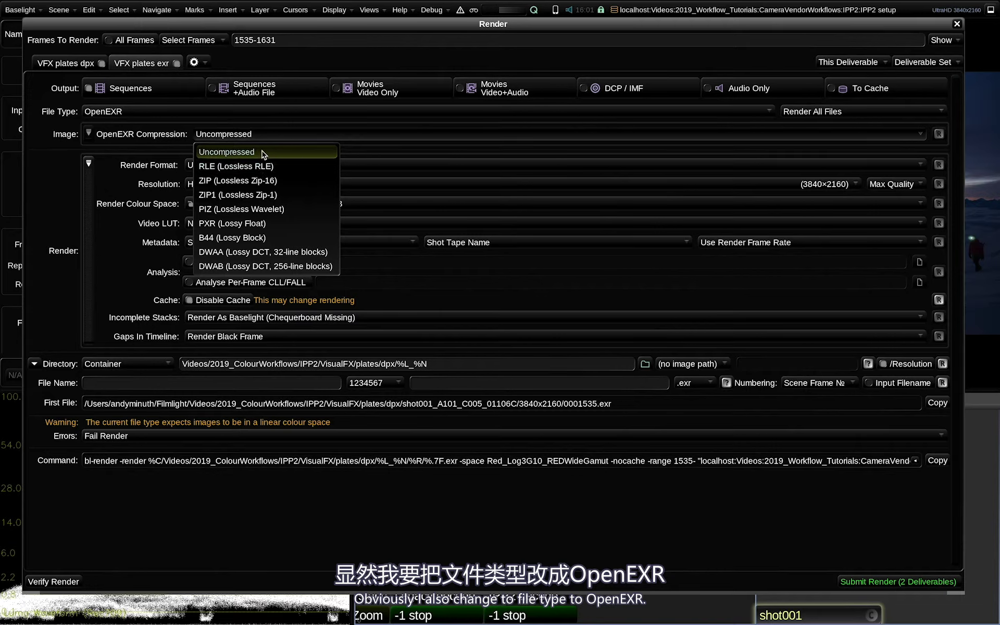
left_click(260, 213)
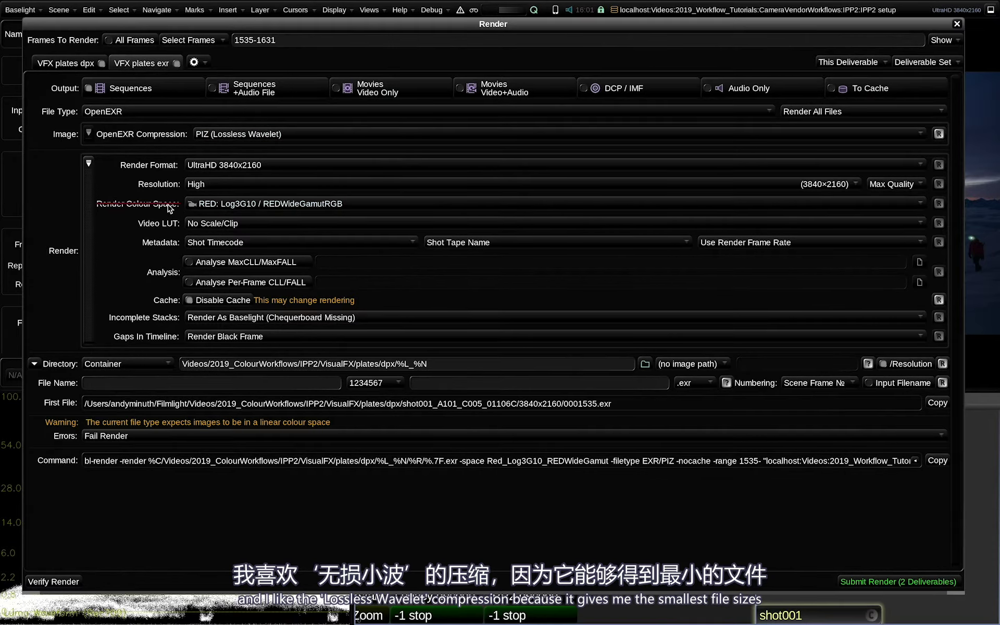
left_click(248, 206)
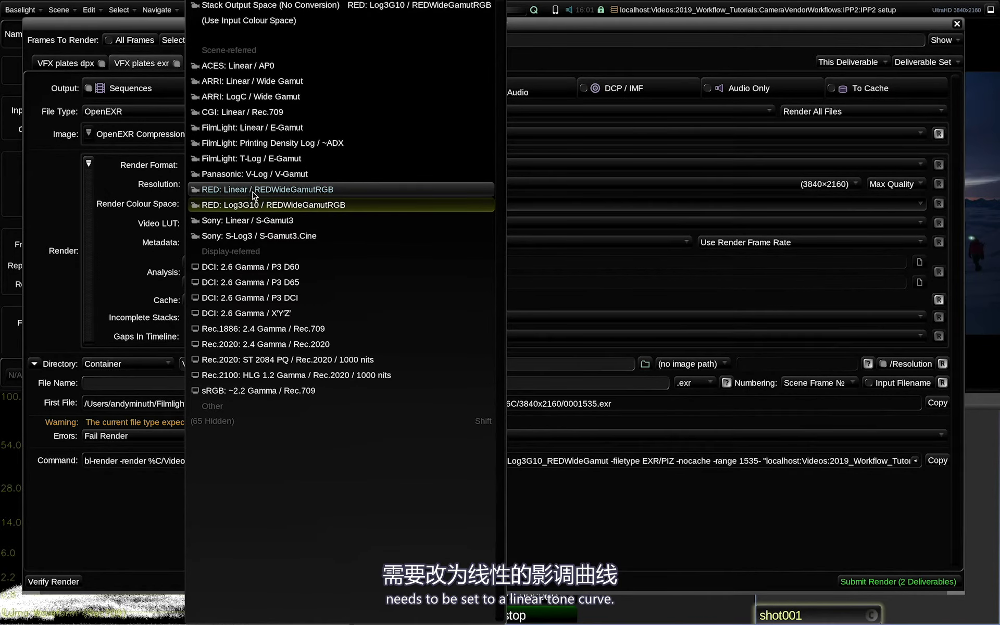
left_click(254, 193)
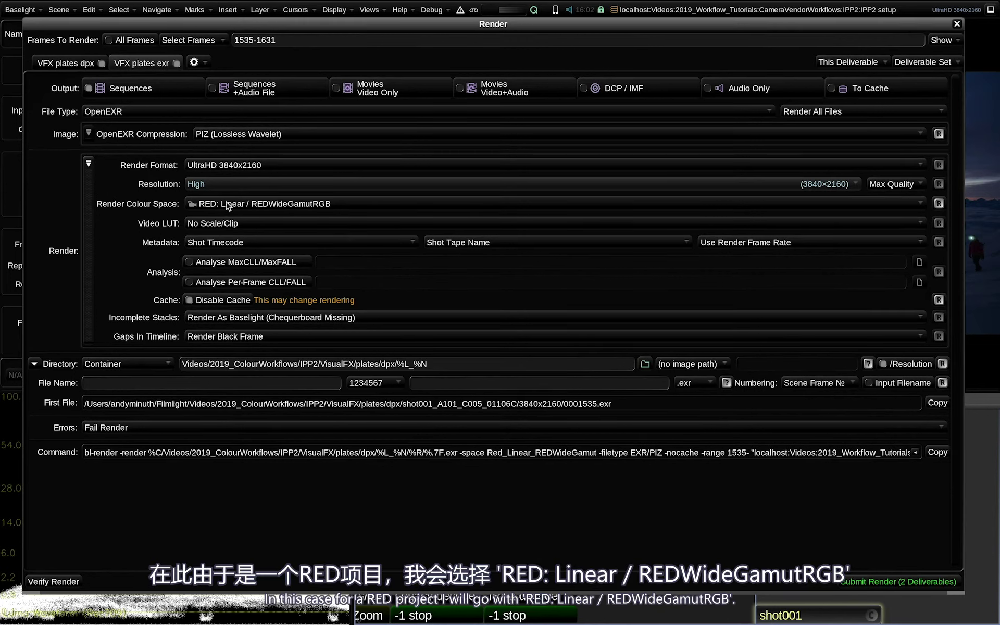
mouse_move(228, 206)
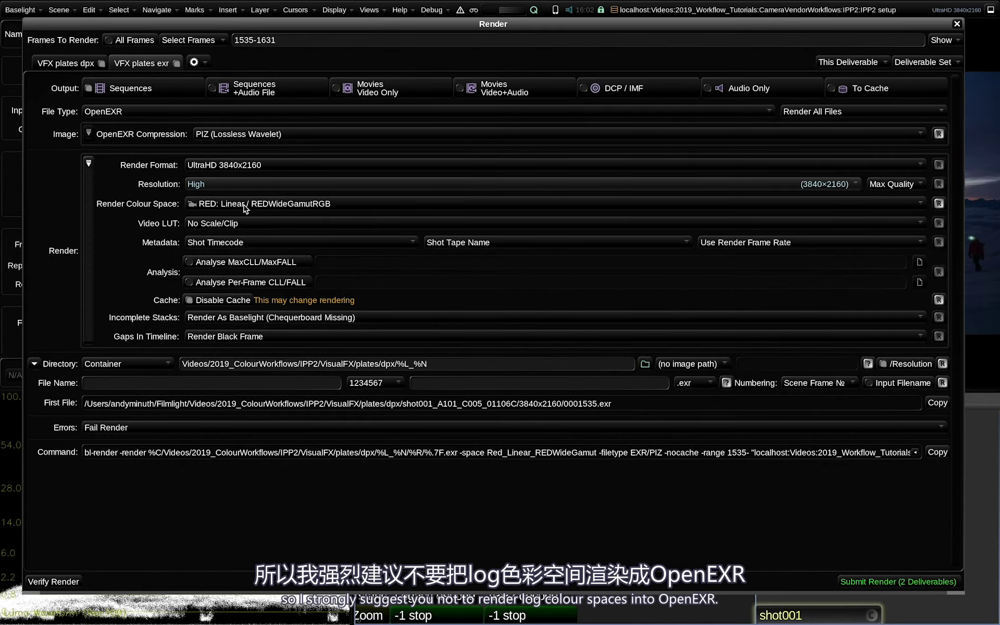
Step: Change the exr deliverable's output directory to Videos/2019_ColourWorkflows/IPP2/VisualFX/plates/exr/%L_%N
double_click(393, 363)
type("xexr")
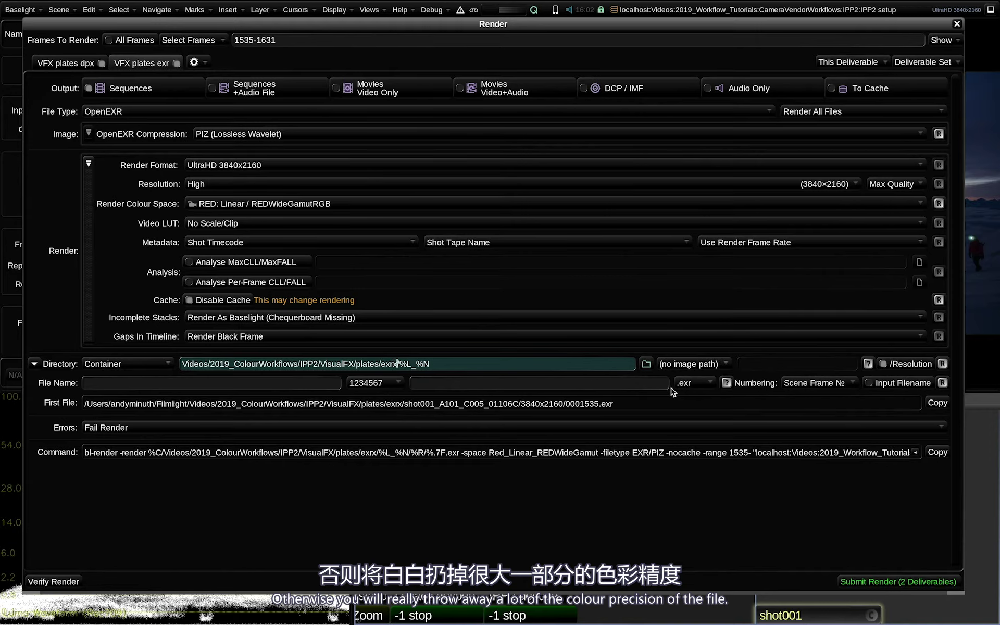
key("Delete")
key("Return")
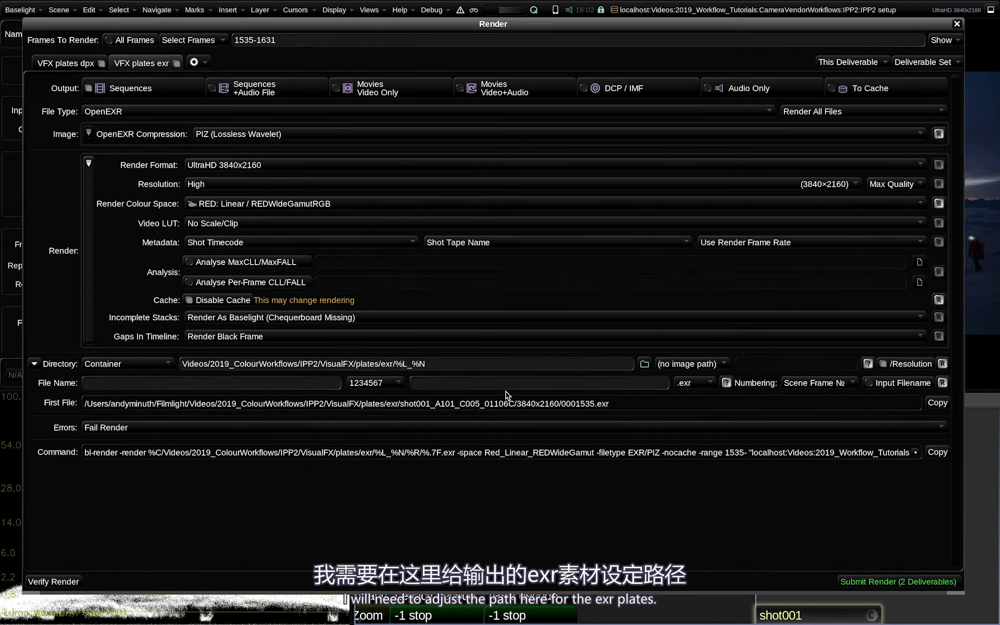
Step: Submit the render of both deliverables with the default operation title, and close the Queue Monitor and Render view
left_click(905, 582)
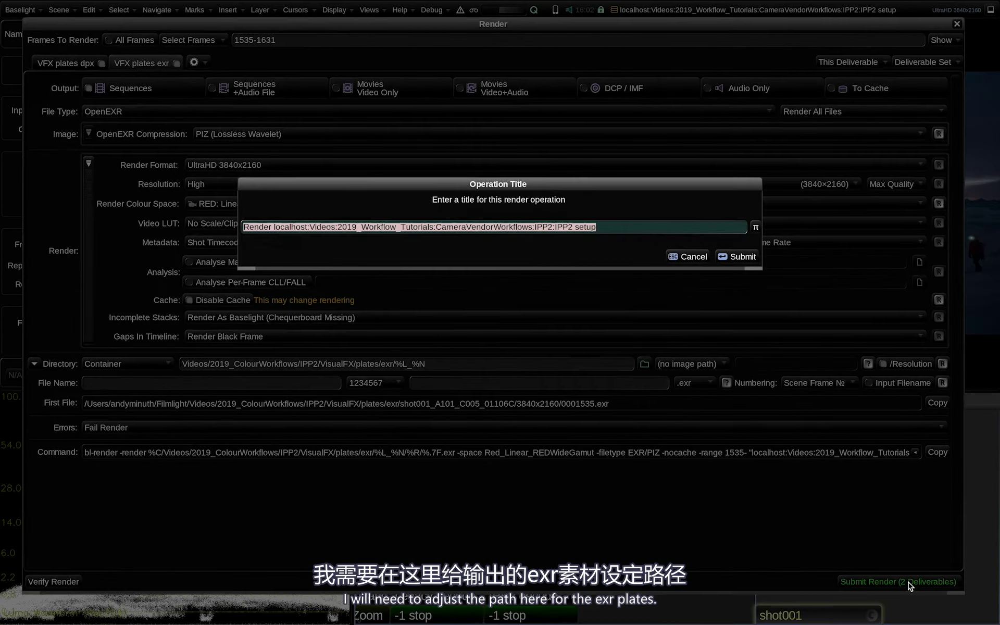
left_click(743, 257)
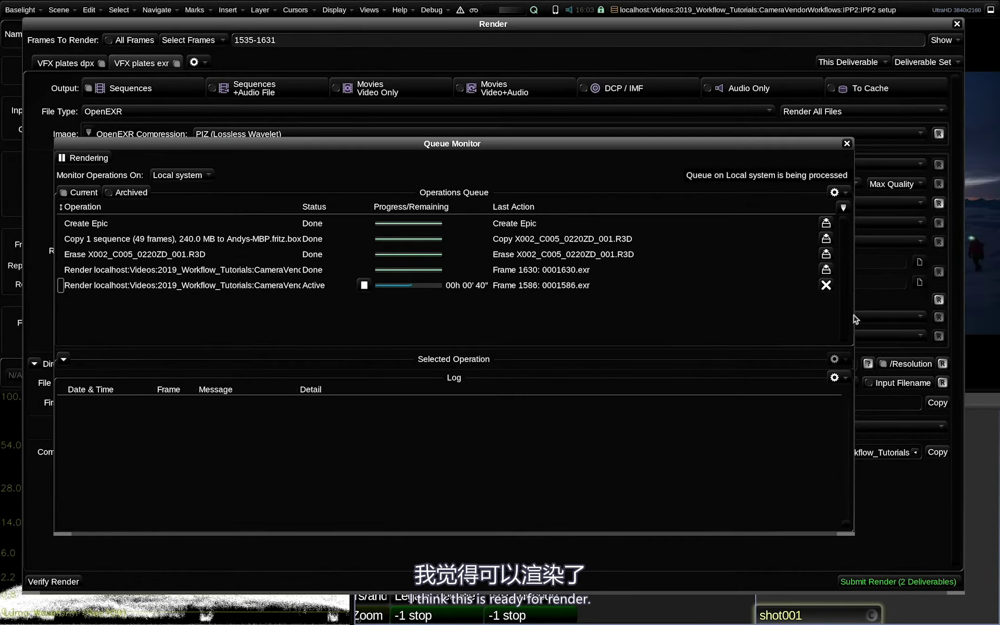
left_click(847, 143)
left_click(957, 23)
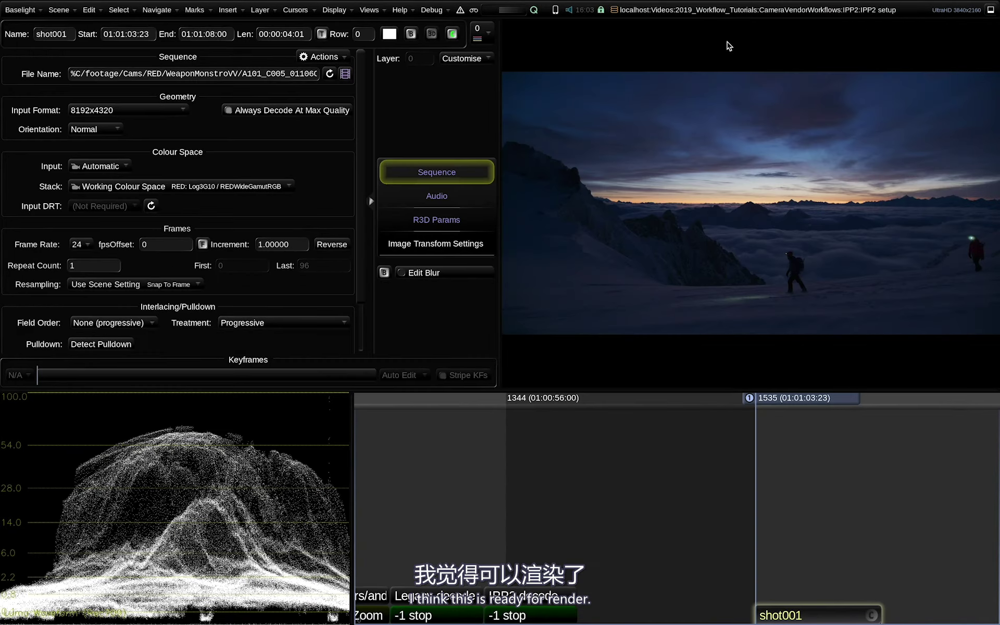
Step: Open FLUX Manage and browse to the rendered dpx sequence in the VisualFX/plates folder
left_click(369, 10)
left_click(417, 149)
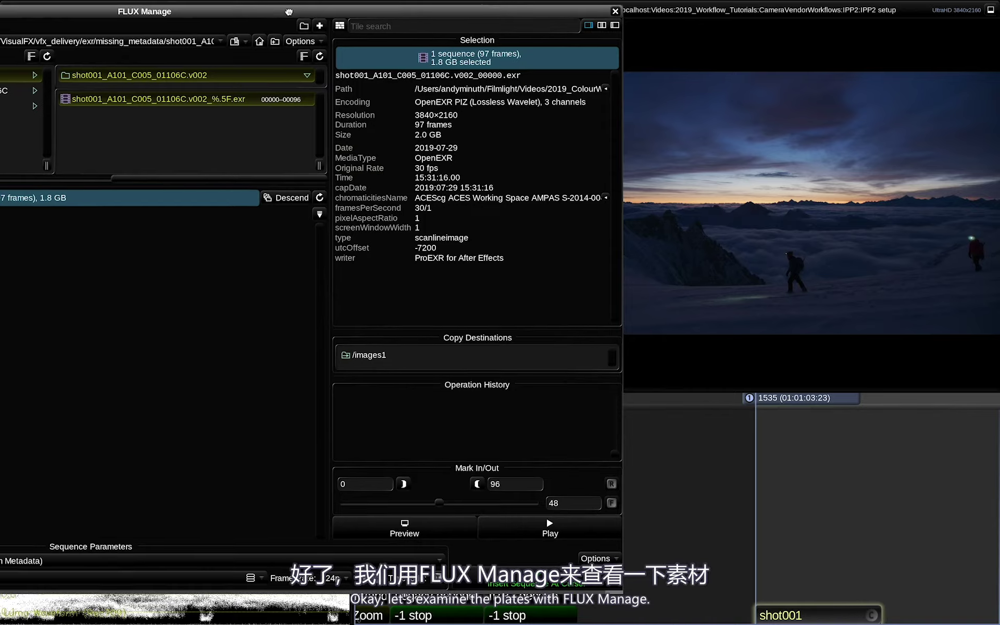
left_click_drag(284, 9, 638, 27)
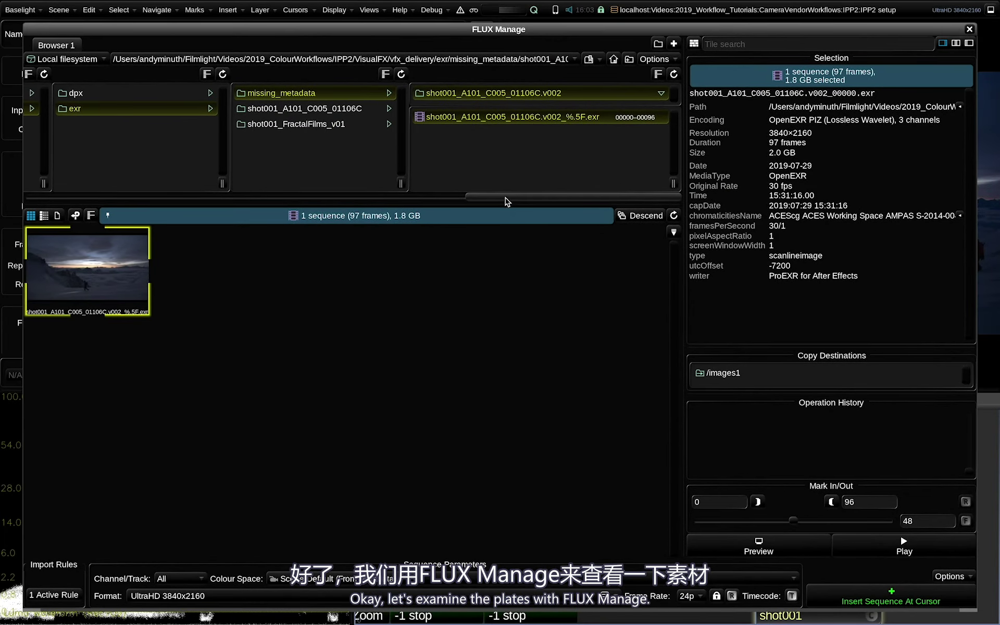
left_click_drag(500, 197, 374, 209)
left_click(313, 93)
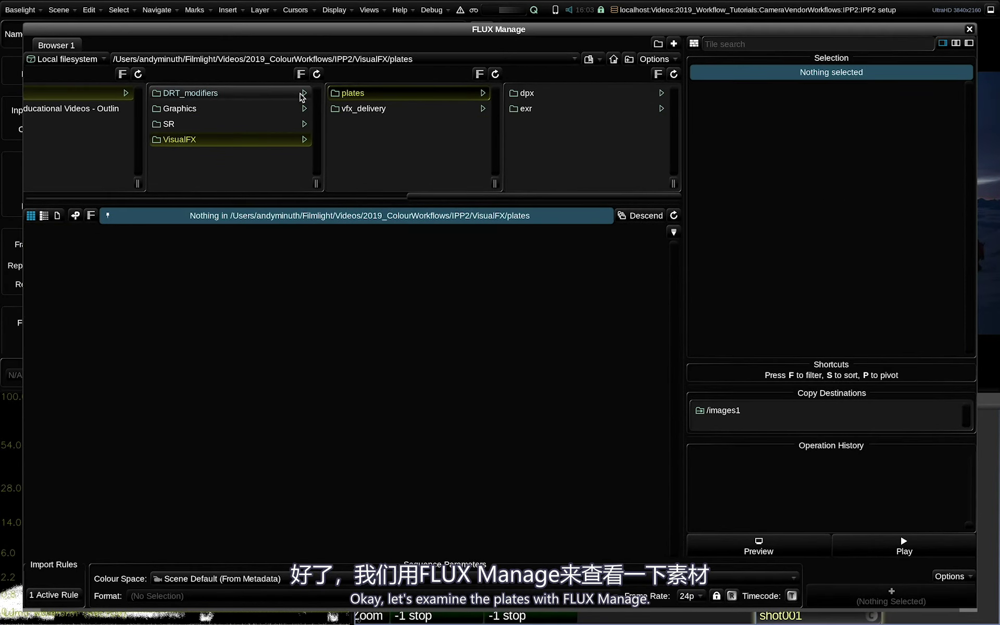
left_click(535, 95)
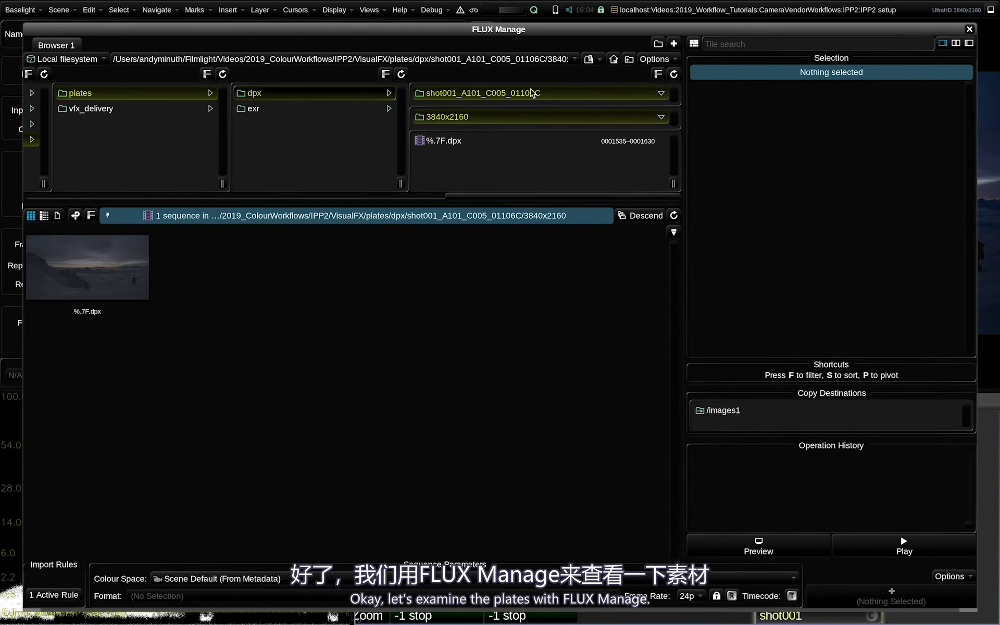
Step: Compare the file size and metadata of the rendered dpx and exr plate sequences
left_click_drag(549, 31, 528, 34)
left_click(452, 146)
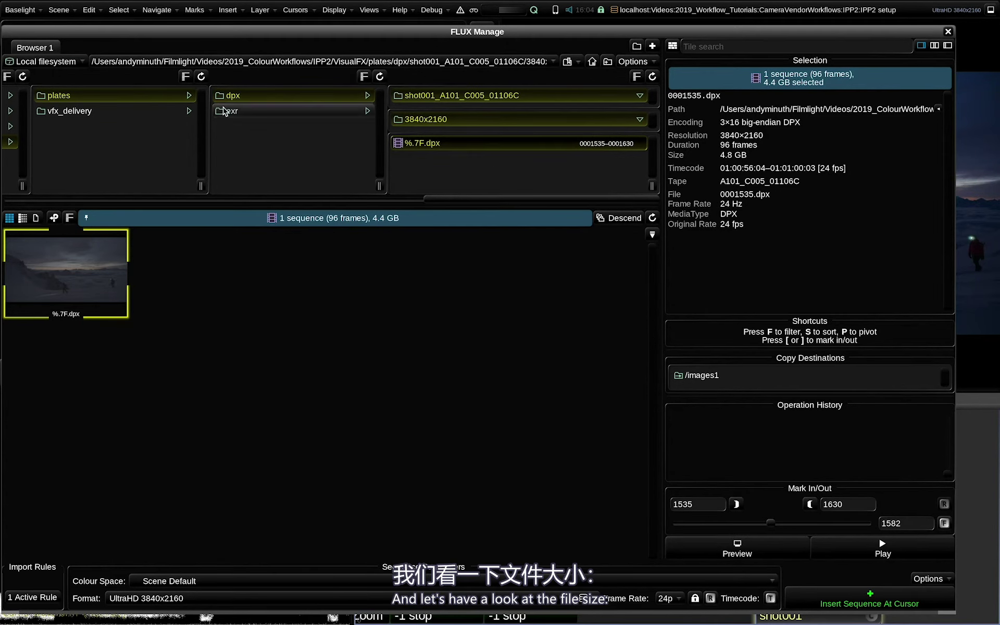
left_click(225, 111)
left_click(432, 147)
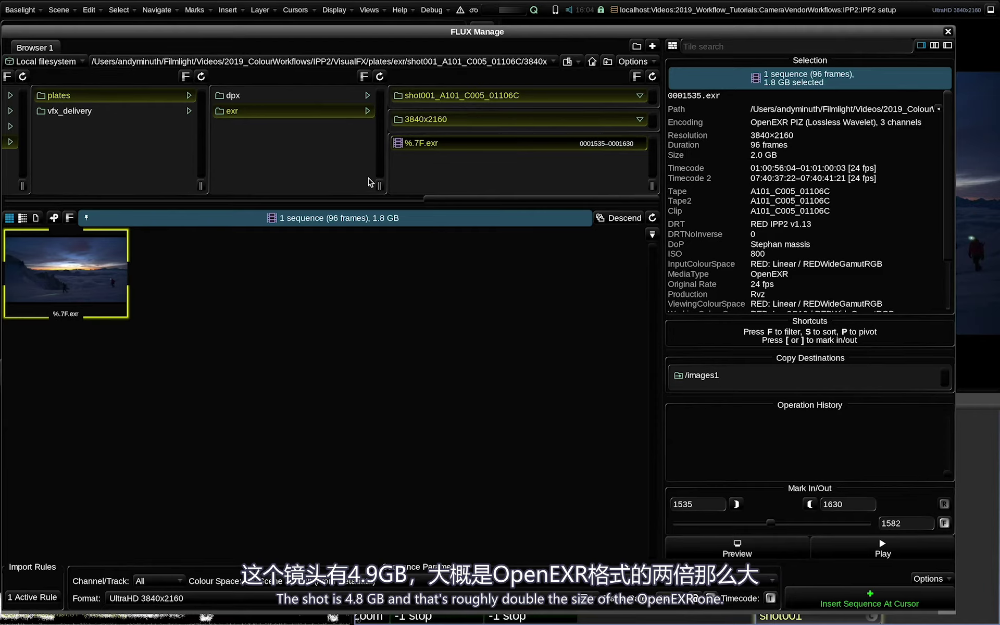
Step: Insert the dpx plate sequence above shot001 at the shot's first frame and leave FLUX Manage
left_click(233, 95)
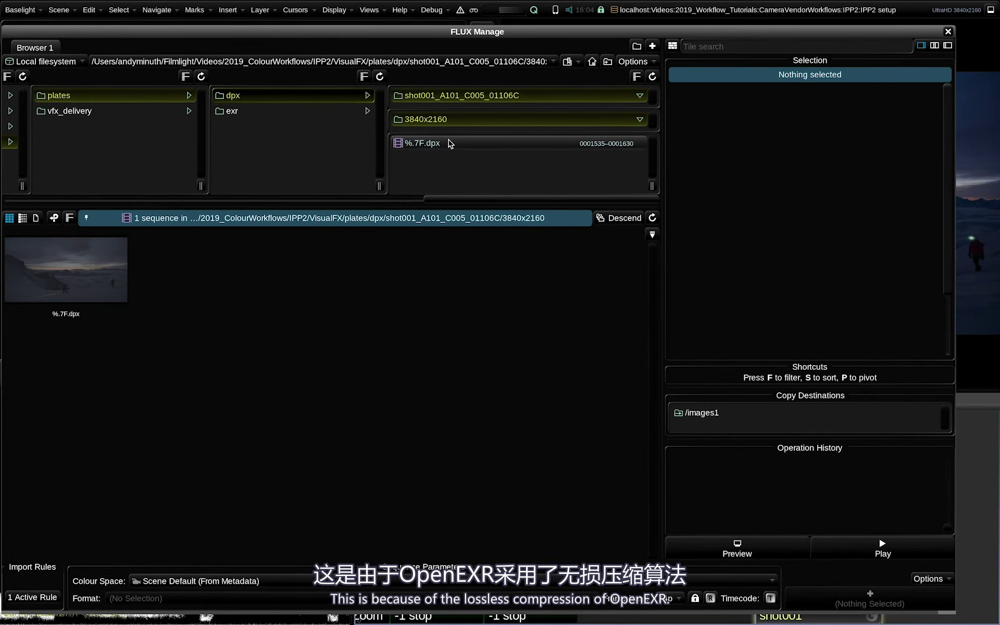
left_click(451, 144)
left_click_drag(667, 36, 337, 3)
key("Left")
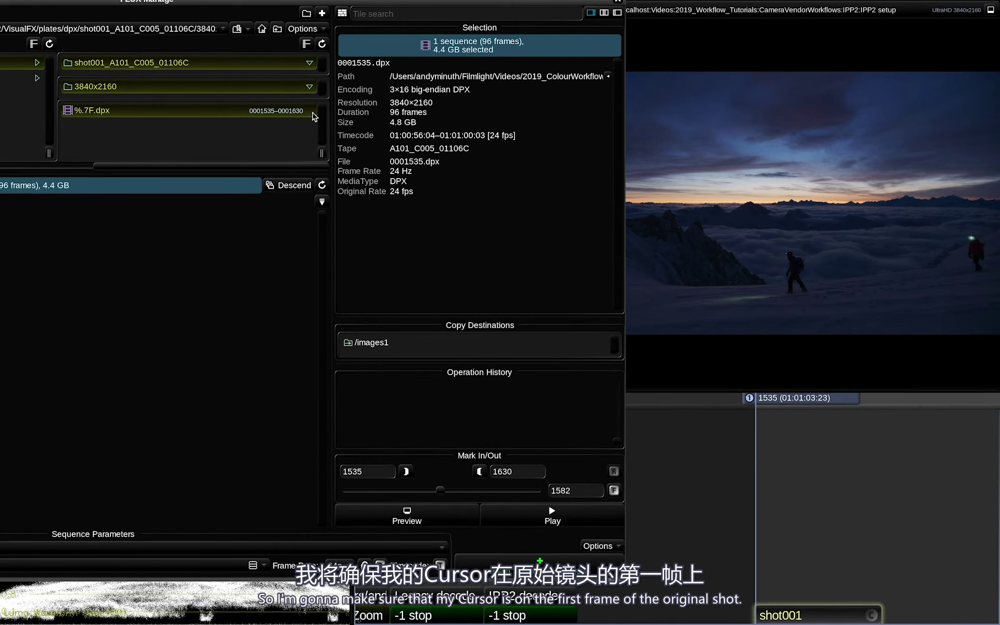
double_click(273, 111)
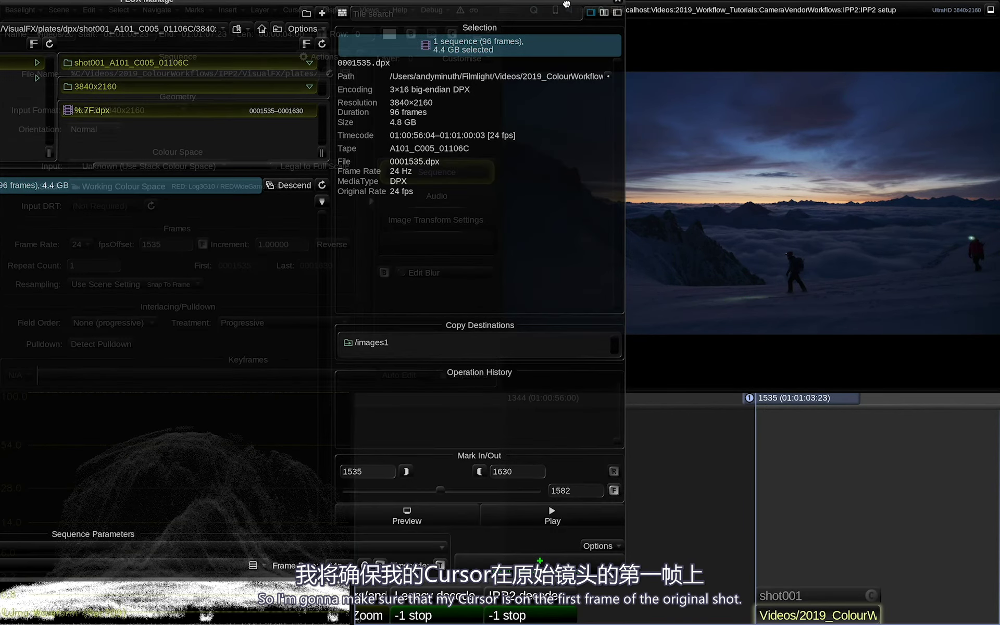
left_click_drag(565, 4, 554, 106)
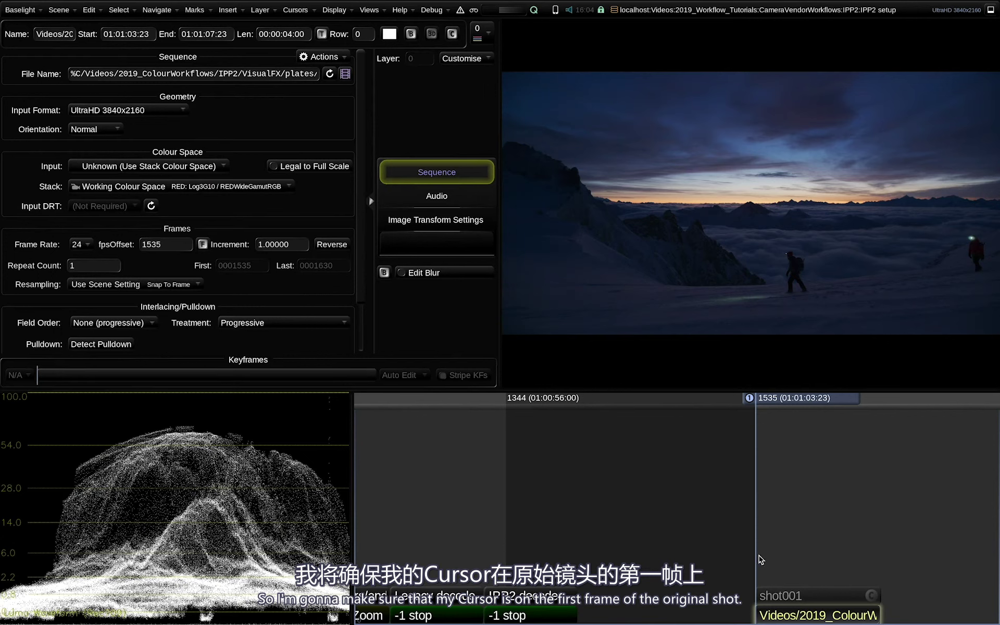
Step: Compare the colours of the inserted dpx plate with the original shot001, ending on the plate
key("Up")
key("Down")
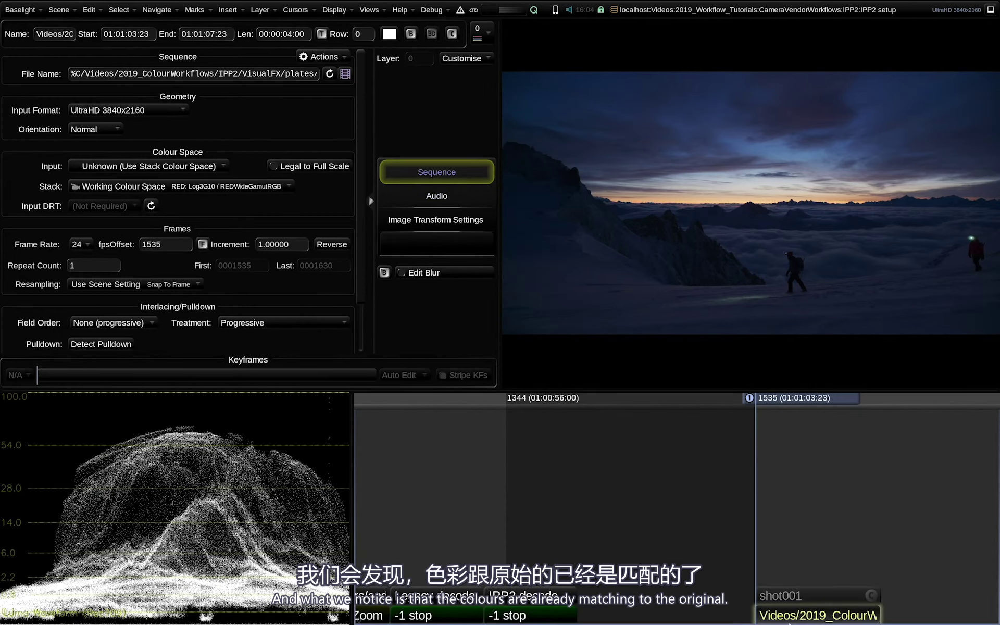
key("Up")
key("Down")
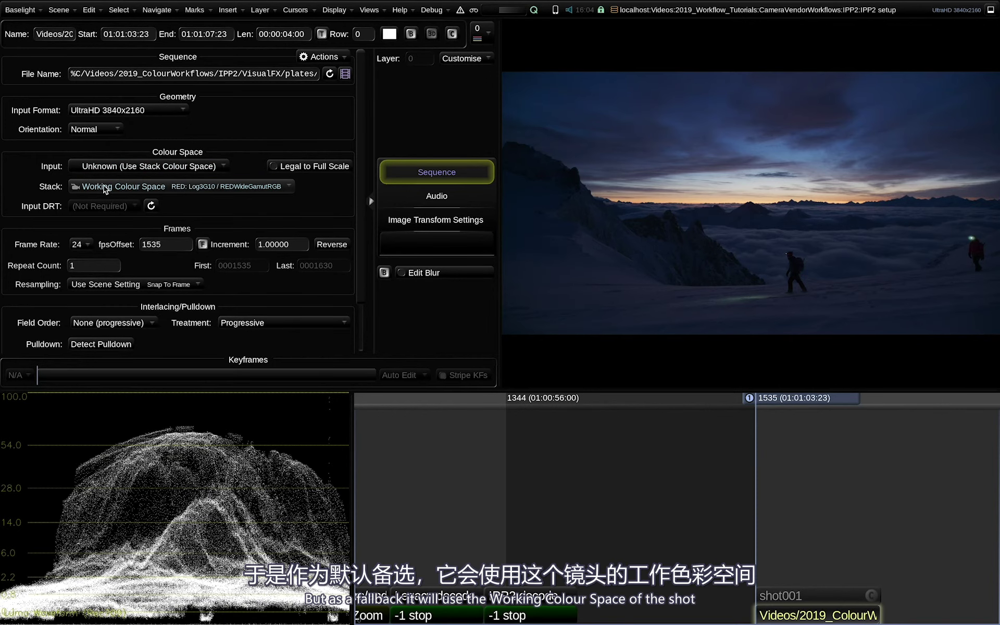
Step: Tag the dpx plate's input colour space as RED: Log3G10 / REDWideGamutRGB and switch to the original shot001 for comparison
left_click(194, 168)
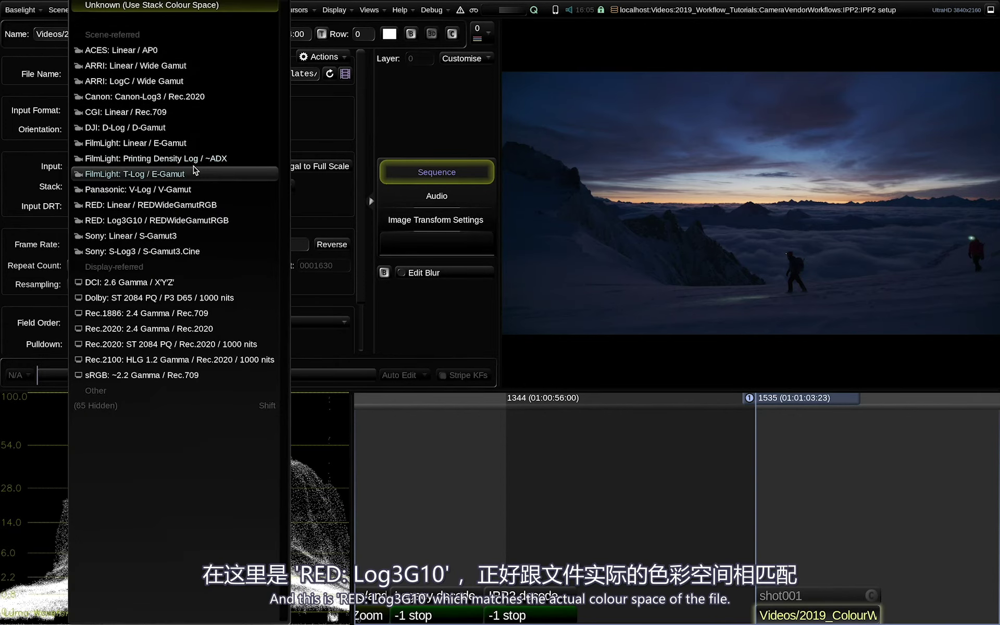
left_click(207, 224)
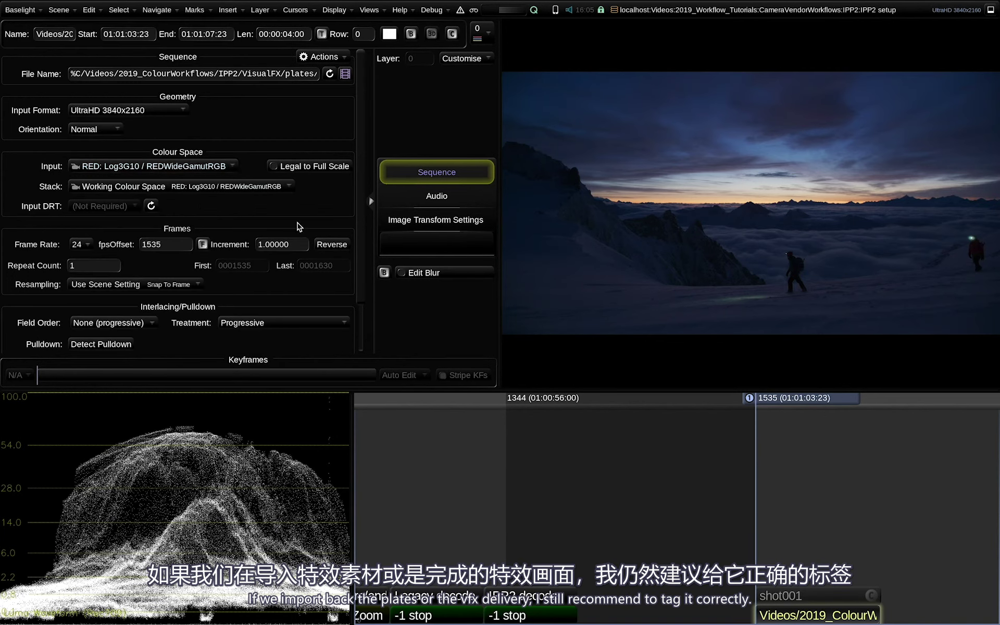
key("Up")
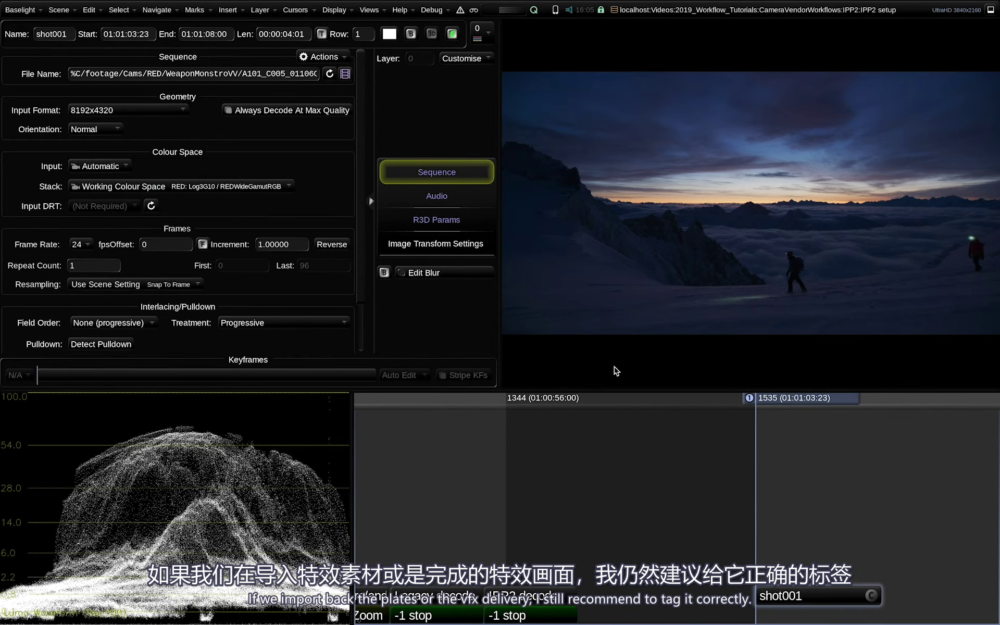
Step: Insert the dpx VFX delivery of shot001_A101_C005_01106C from vfx_delivery at the cursor and tag its input colour space as RED: Log3G10 / REDWideGamutRGB
left_click(371, 9)
left_click(367, 151)
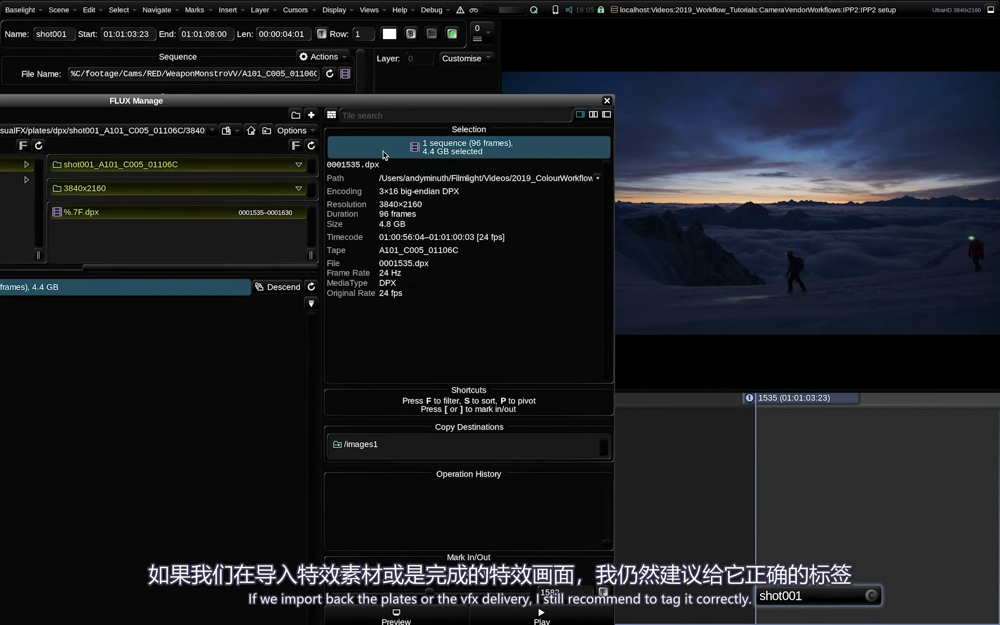
left_click_drag(243, 99, 607, 41)
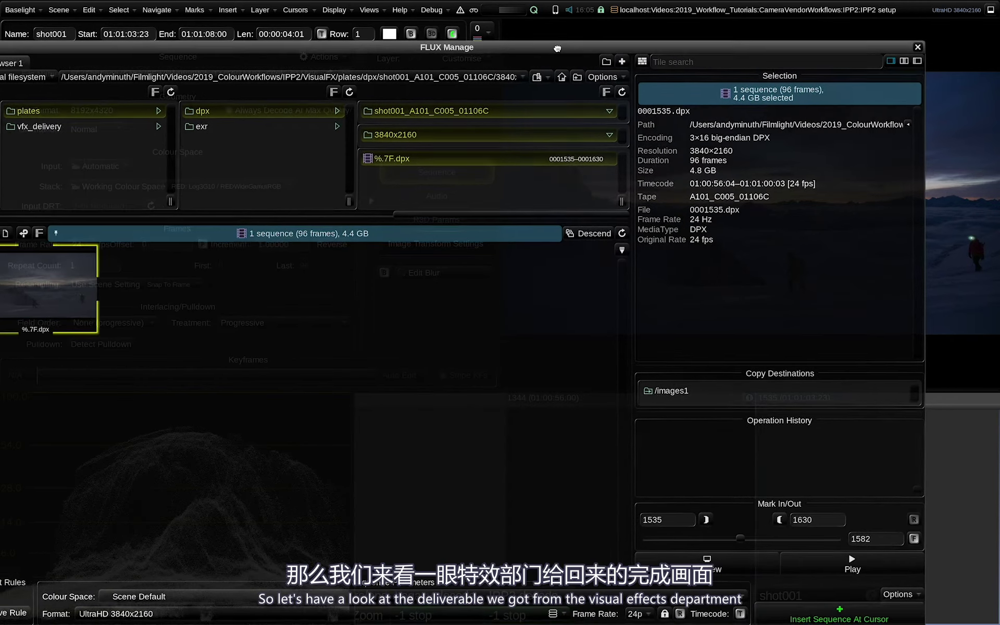
left_click(55, 126)
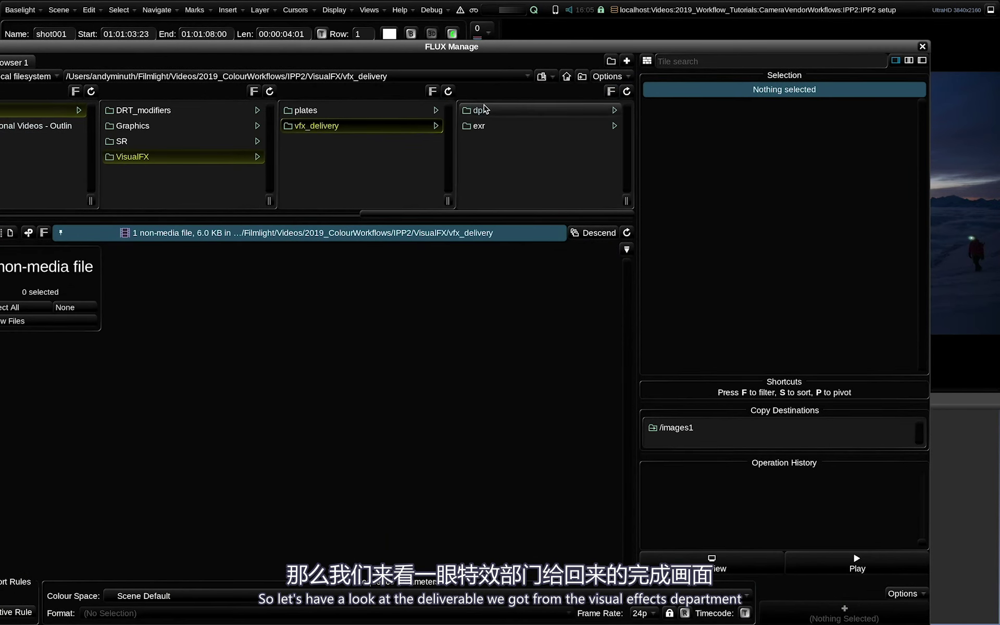
left_click(486, 110)
left_click(505, 112)
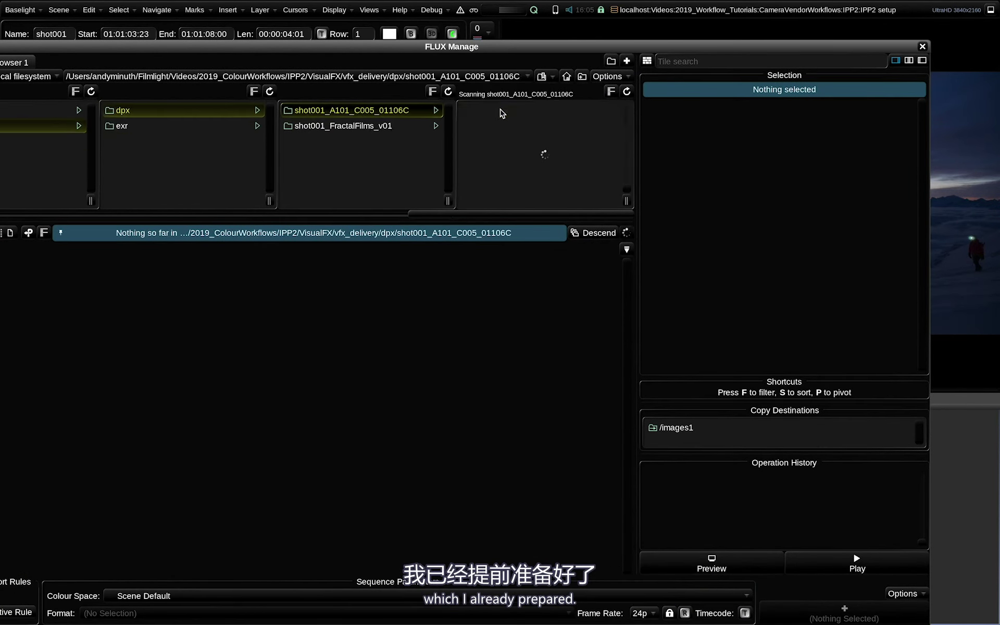
left_click(463, 136)
left_click(844, 615)
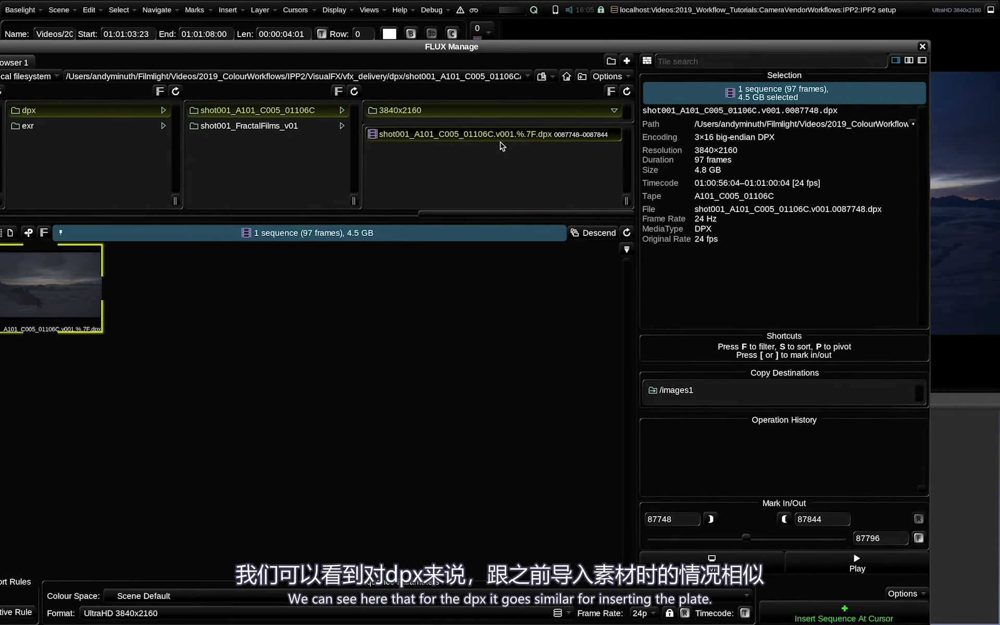
left_click(923, 46)
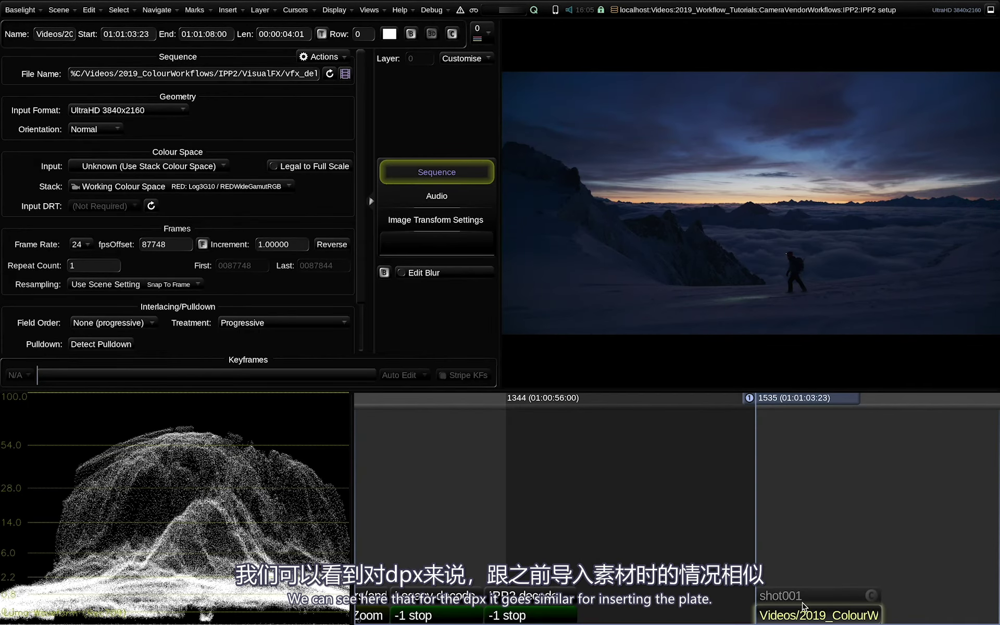
left_click(151, 166)
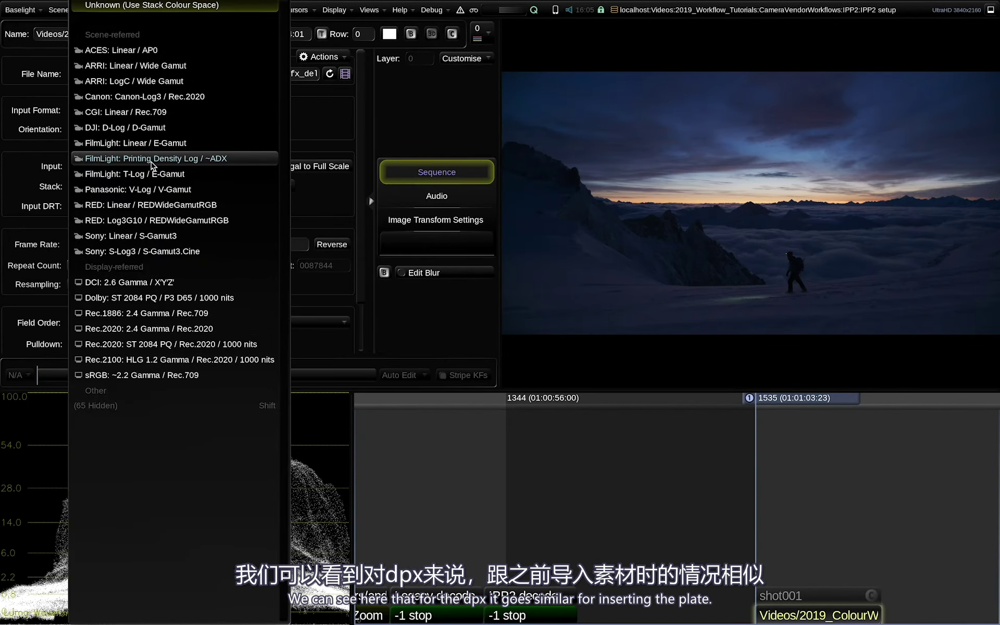
left_click(151, 221)
Step: Compare the dpx delivery with the original shot001 around frame 1592 and at its first frame, and move the delivery up, clear of shot001's stack
left_click(768, 400)
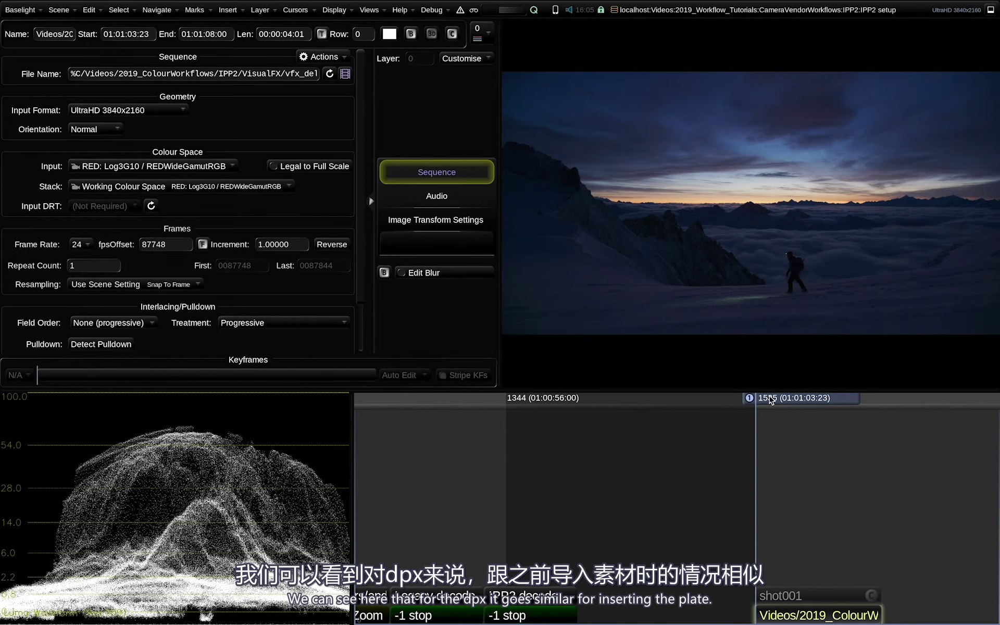
left_click_drag(809, 407, 839, 418)
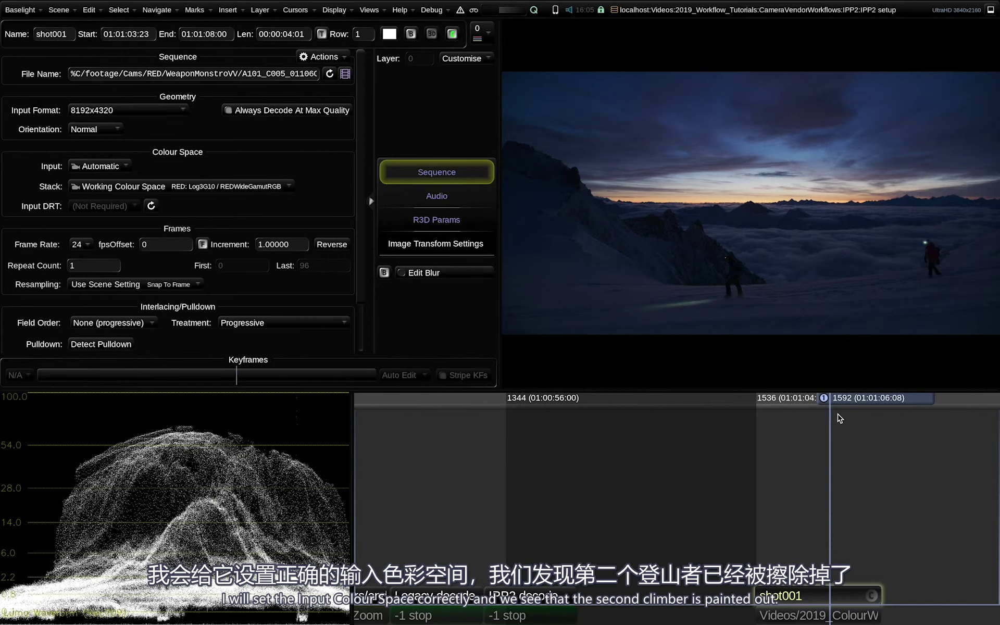
key("Up")
key("Down")
key("Up")
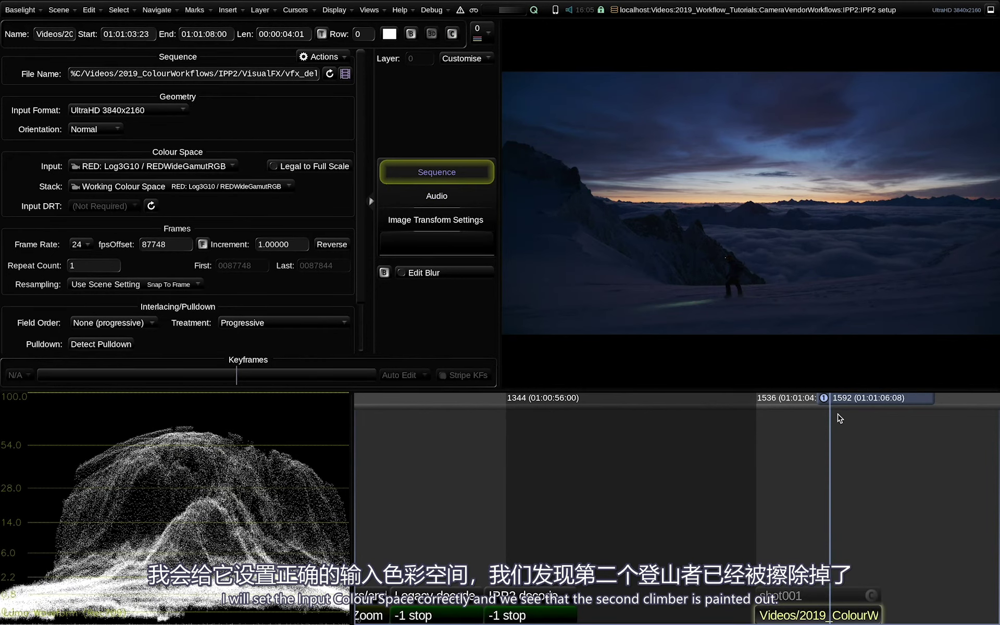
key("Home")
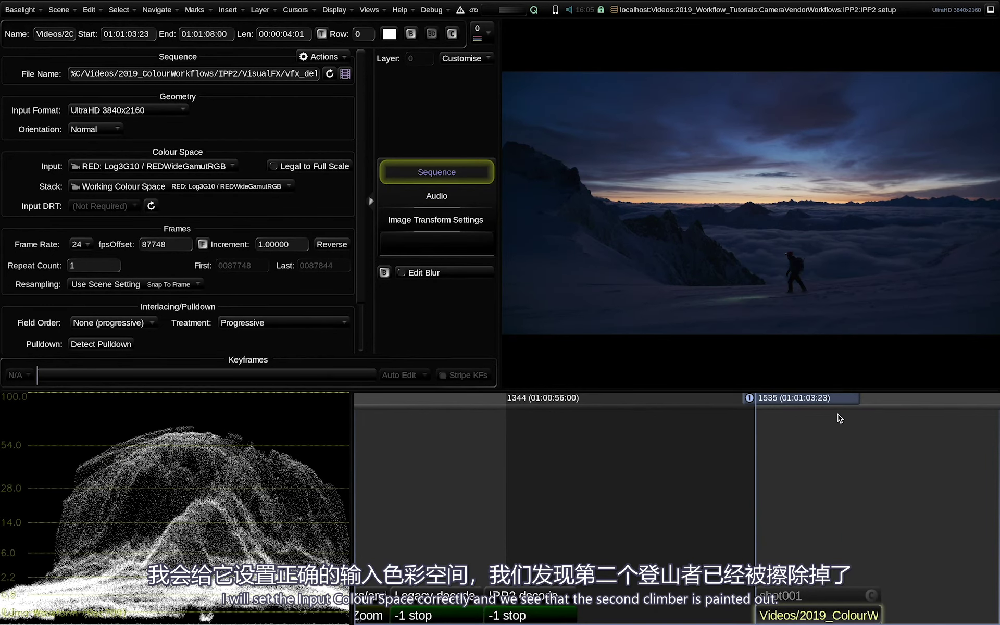
key("Down")
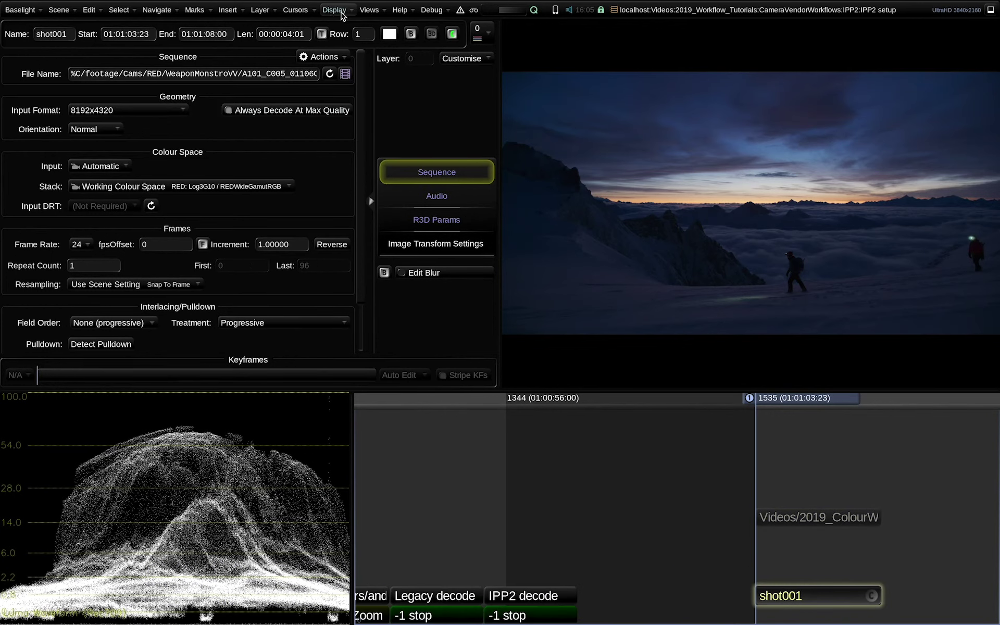
Step: Check the colour space metadata of the exr delivery shot001_A101_C005_01106C.v001 and insert that sequence at the cursor
left_click(369, 10)
left_click(384, 153)
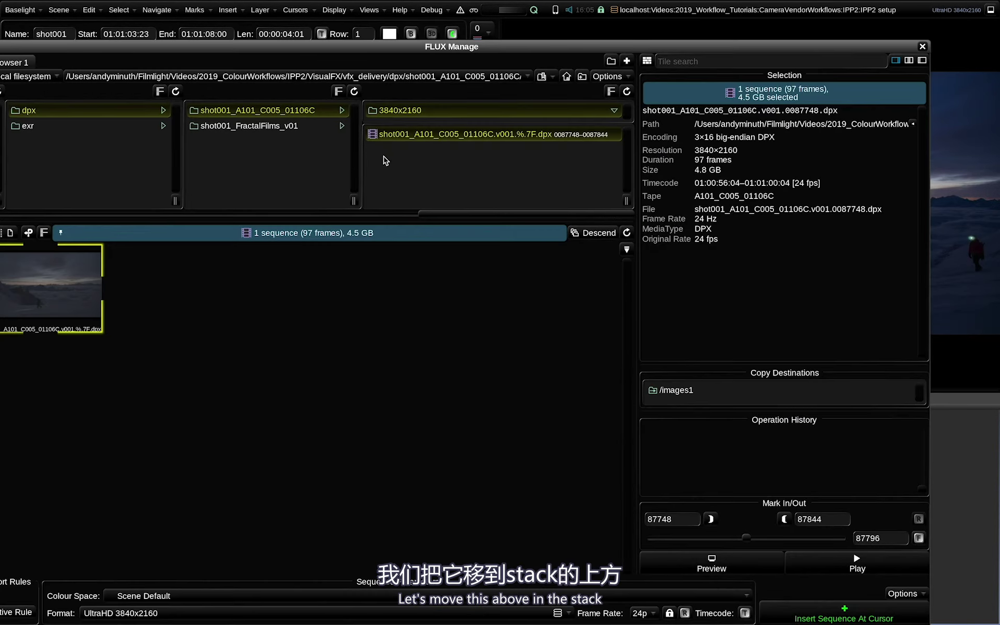
left_click(120, 127)
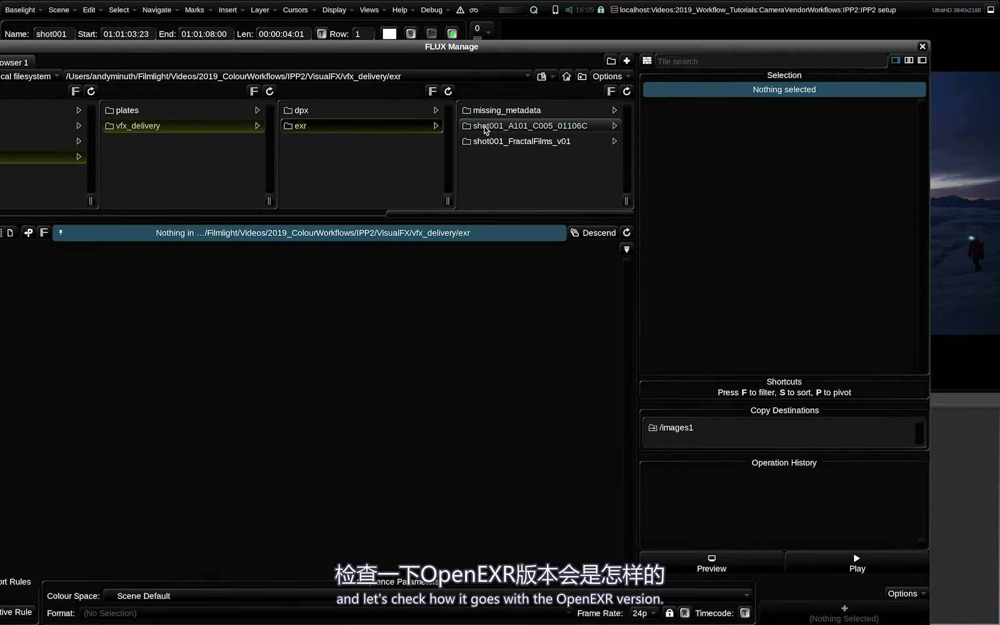
left_click(485, 129)
left_click(451, 136)
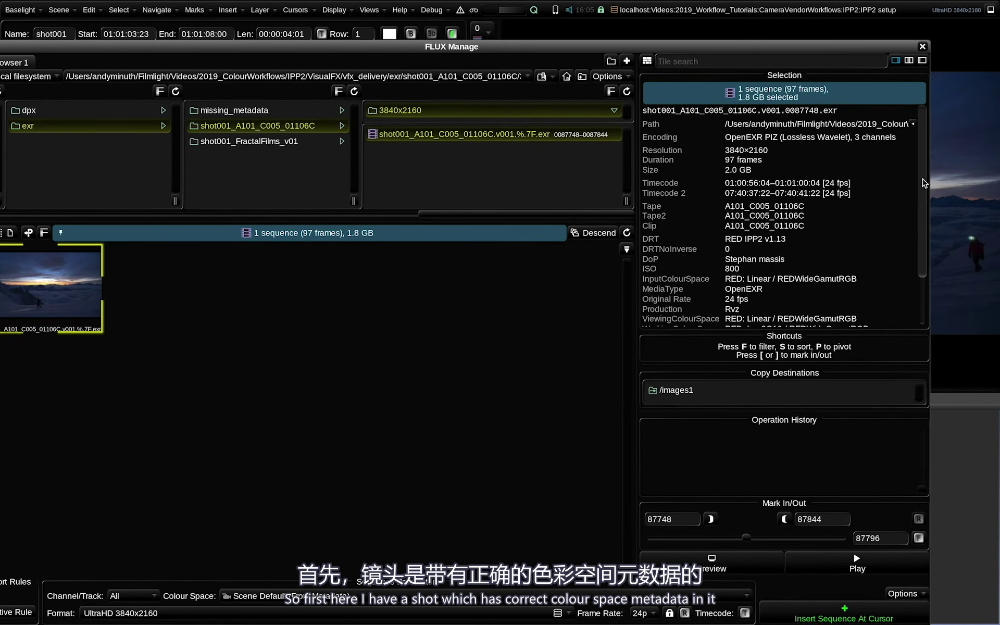
scroll(924, 239, "down", 3)
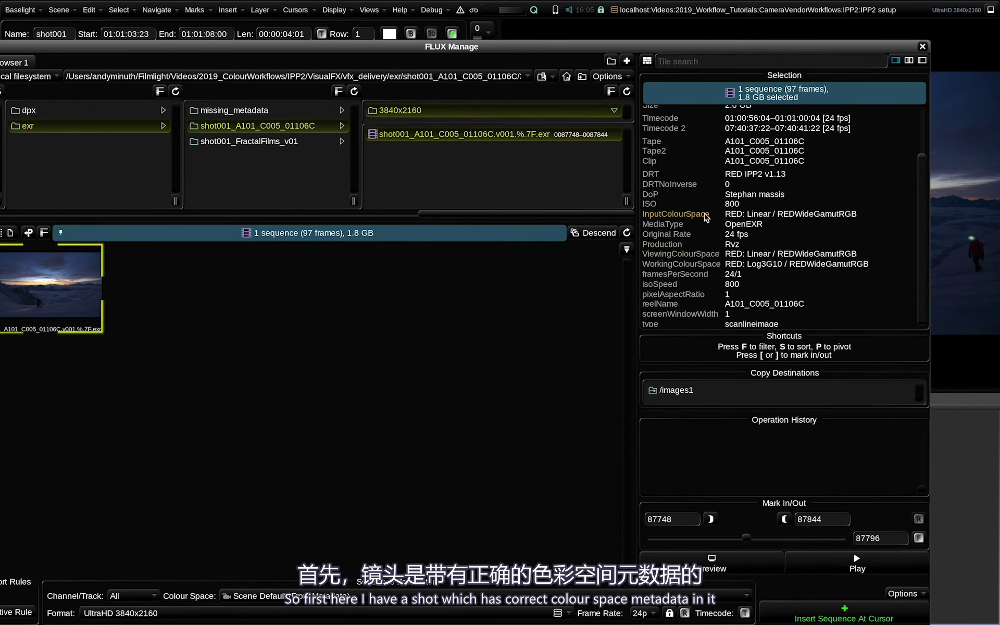
left_click(435, 136)
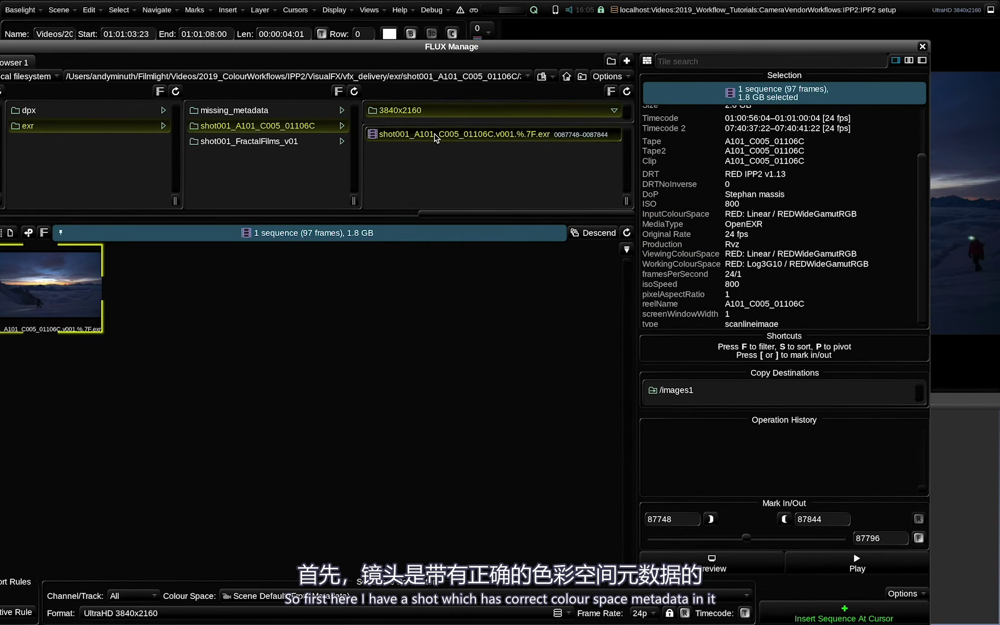
left_click(922, 47)
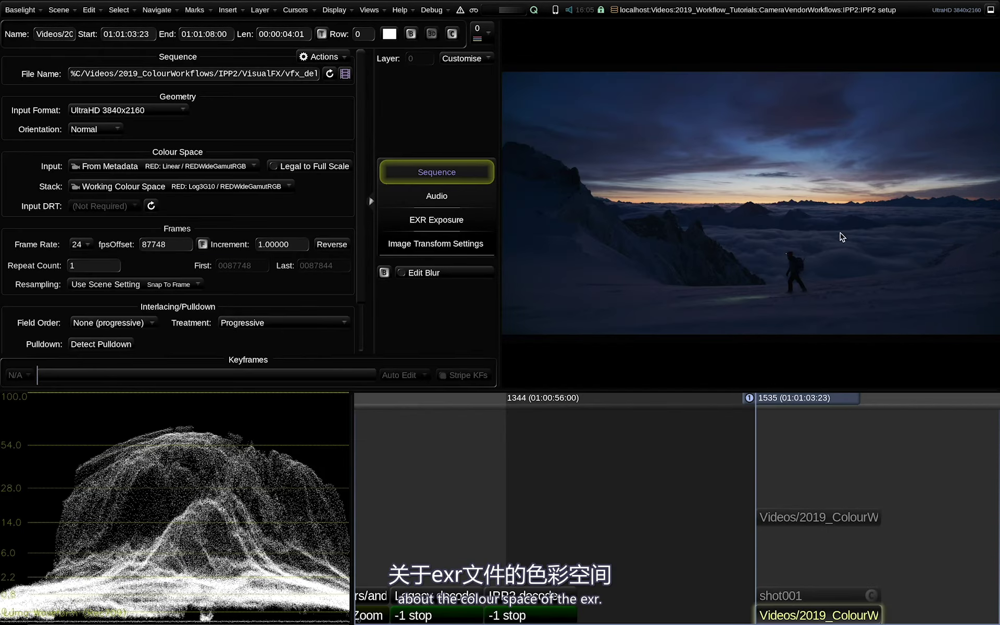
Step: Compare the v001 exr delivery with the original shot001, remove the delivery and leave shot001 selected
key("Up")
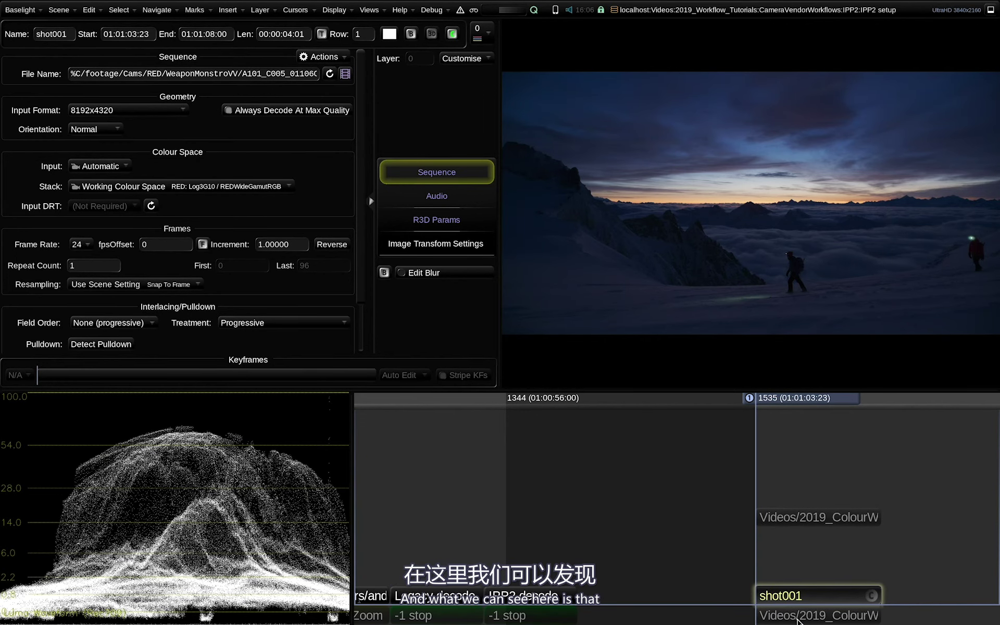
key("Down")
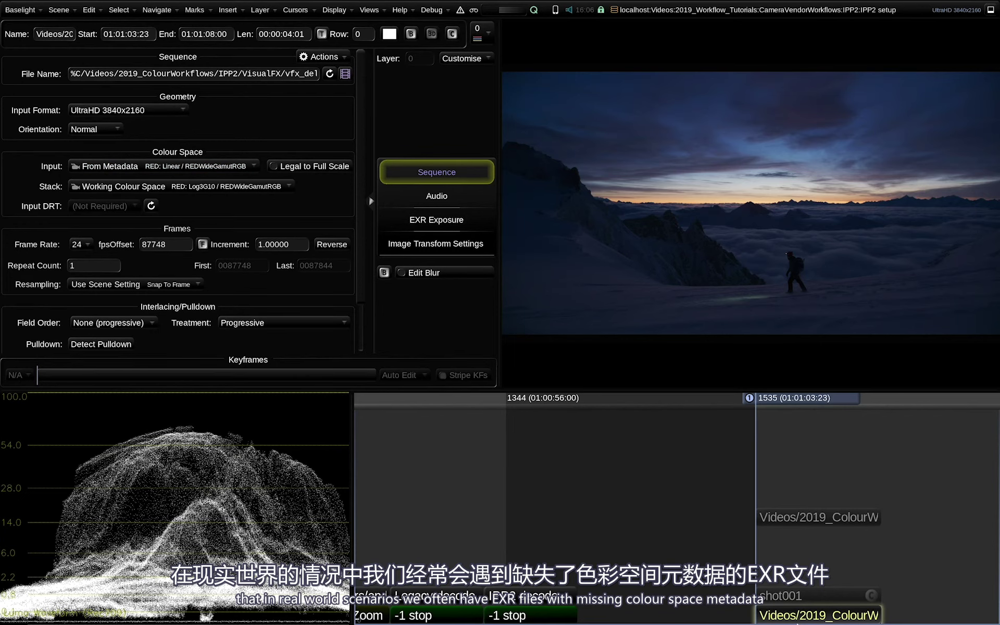
left_click(782, 596)
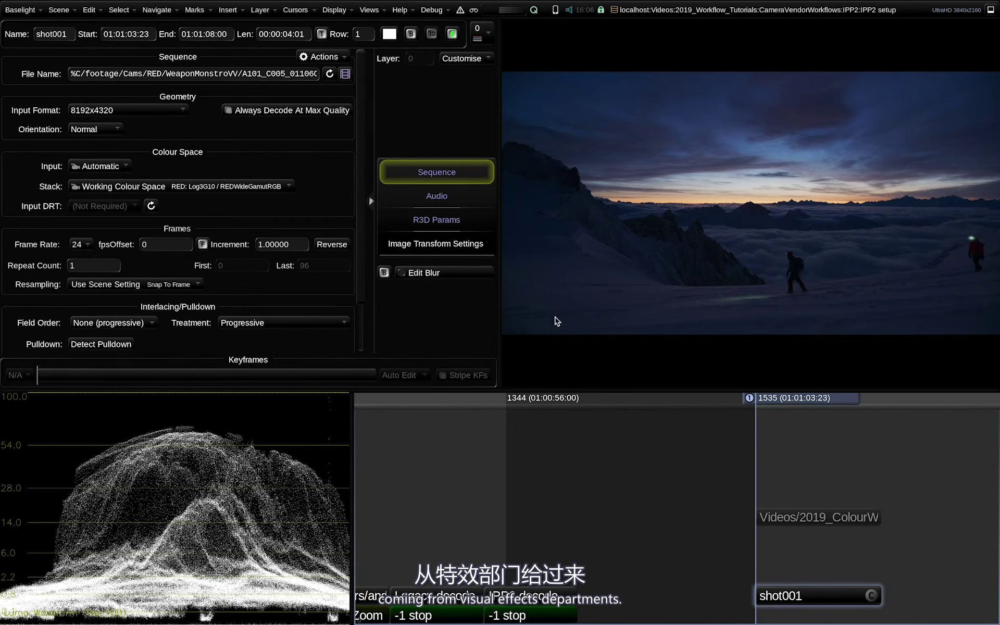
Step: Insert the exr sequence shot001_A101_C005_01106C.v002 from the missing_metadata folder at the cursor and leave FLUX Manage
left_click(371, 10)
left_click(390, 153)
left_click(235, 110)
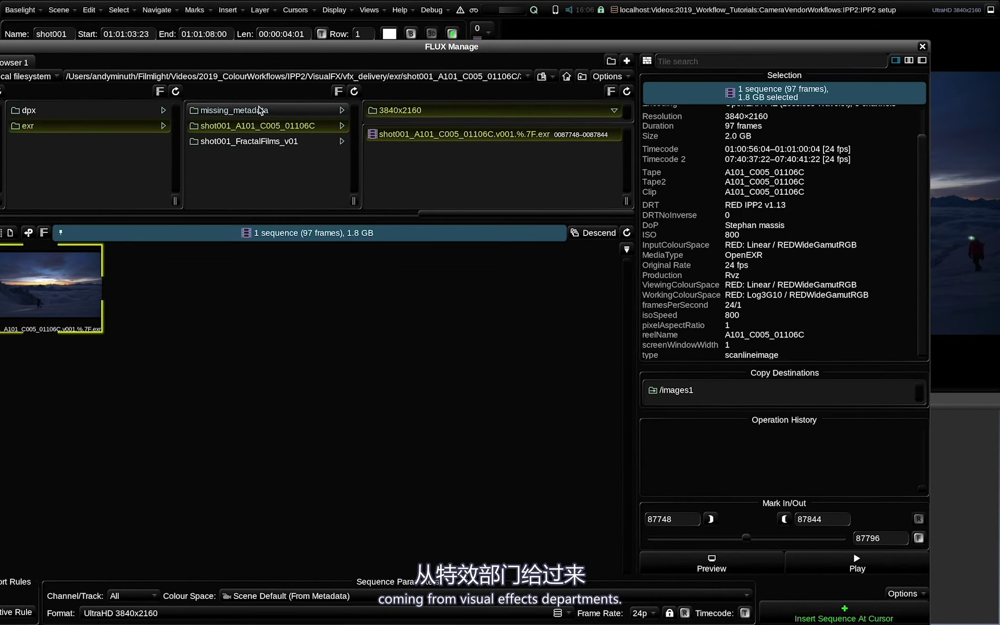
left_click(460, 134)
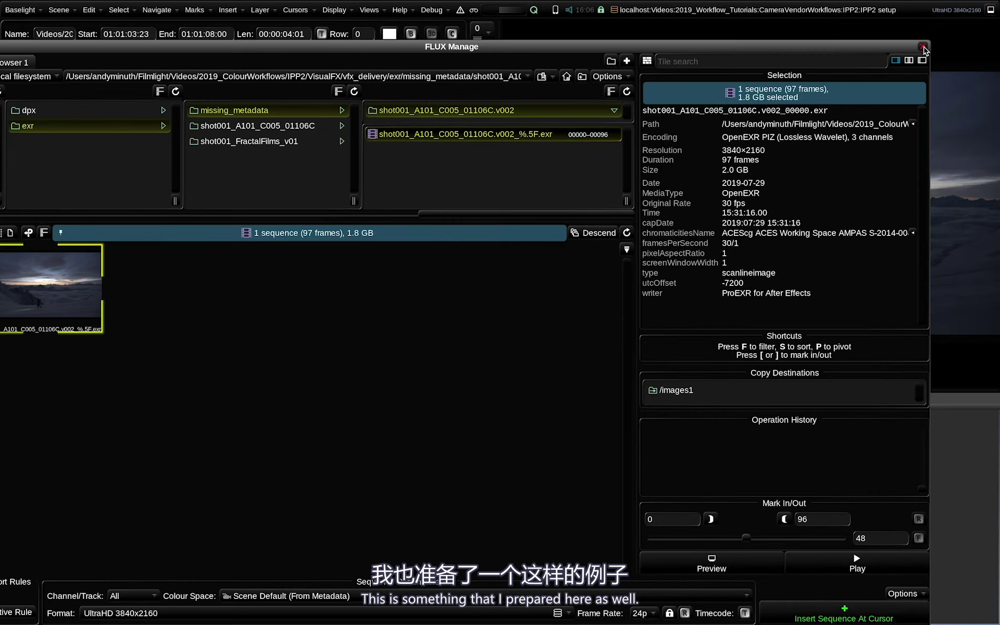
left_click(923, 47)
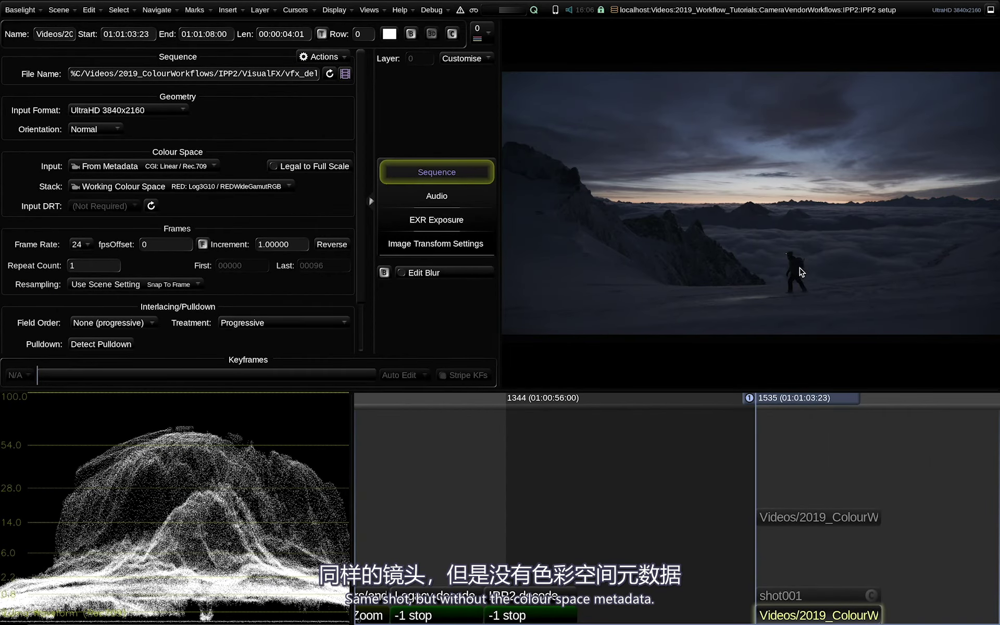
Step: Compare the luminance and colour of the exr delivery lacking metadata with the original shot001, ending on the delivery
key("Up")
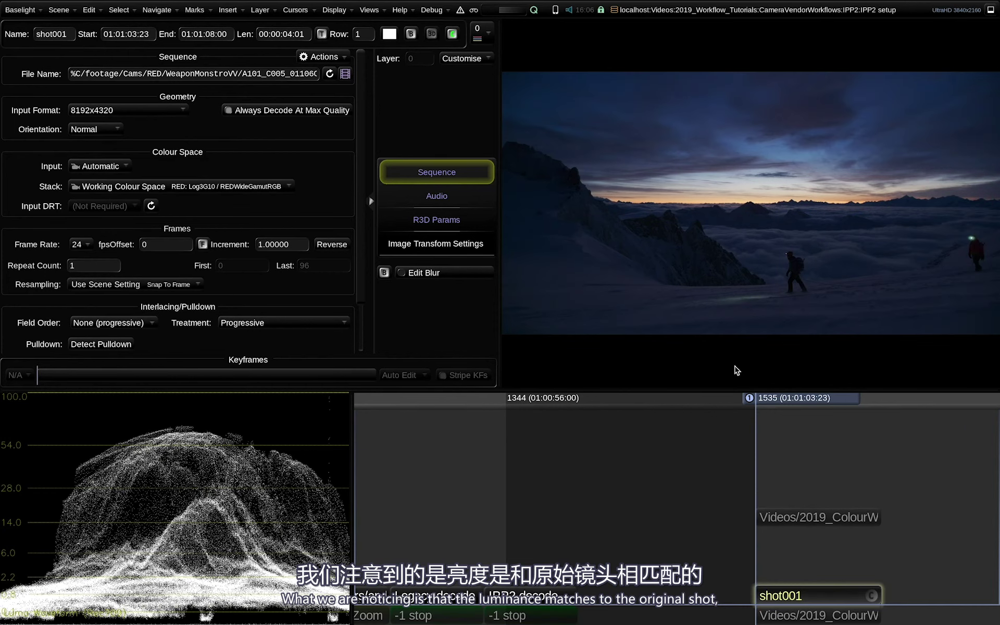
key("Down")
key("Up")
key("Down")
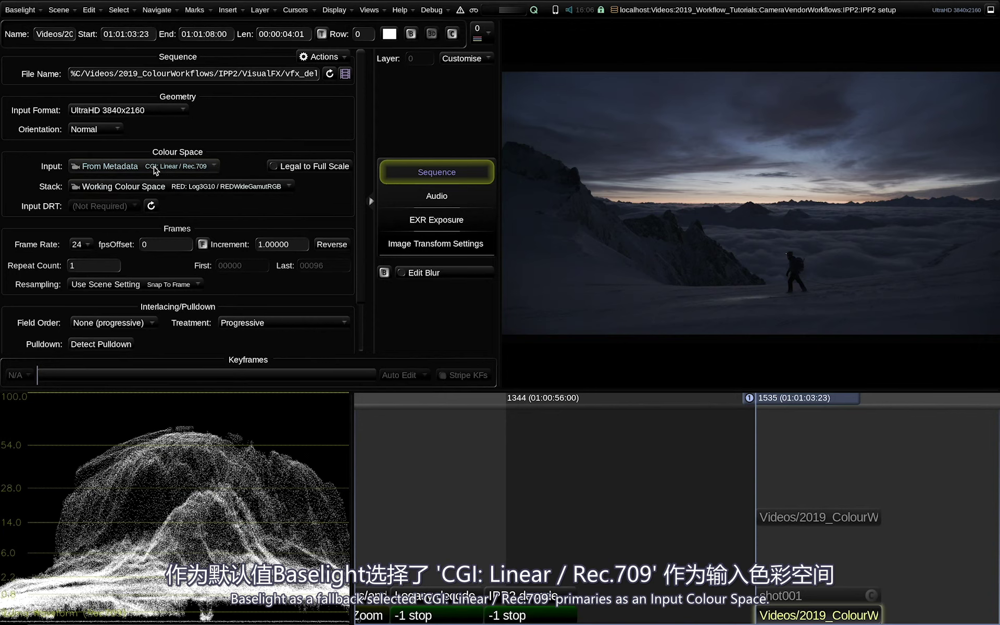
Step: Set the v002 exr delivery's input colour space to RED: Linear / REDWideGamutRGB and compare it with shot001 at frames 1535 and 1600
left_click(188, 166)
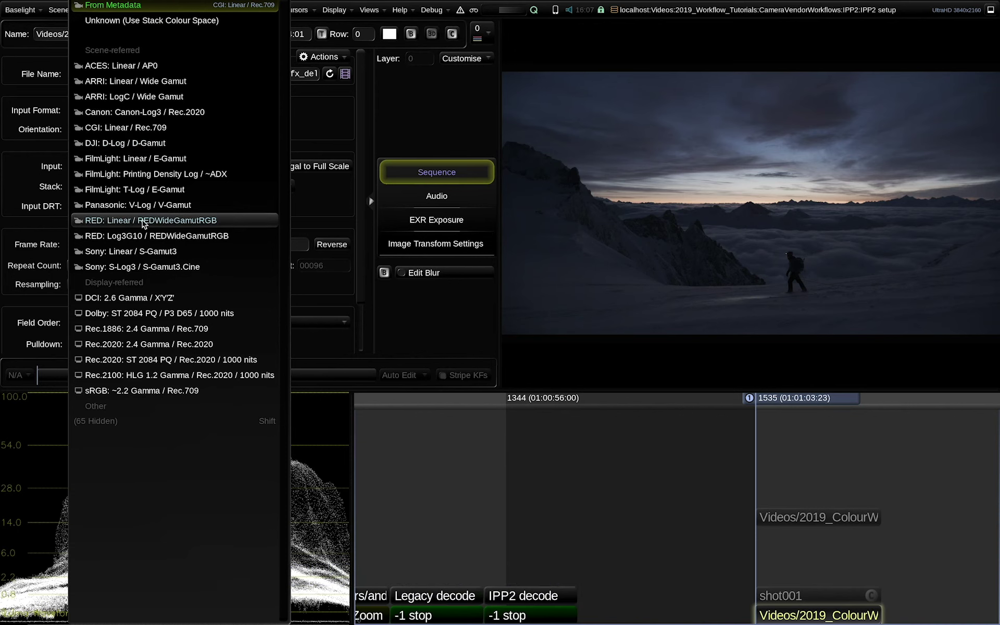
left_click(164, 225)
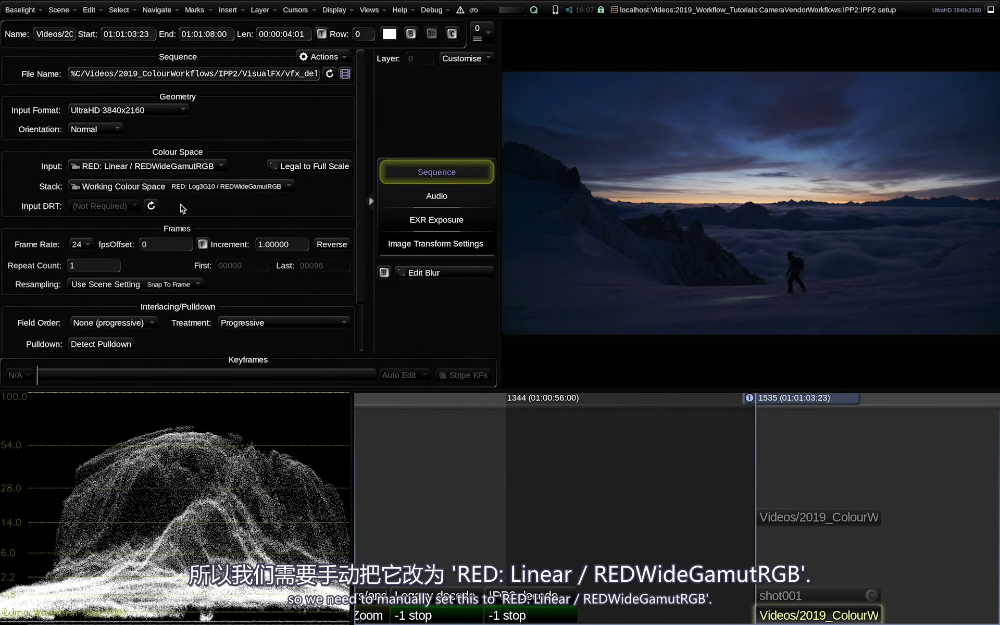
key("Up")
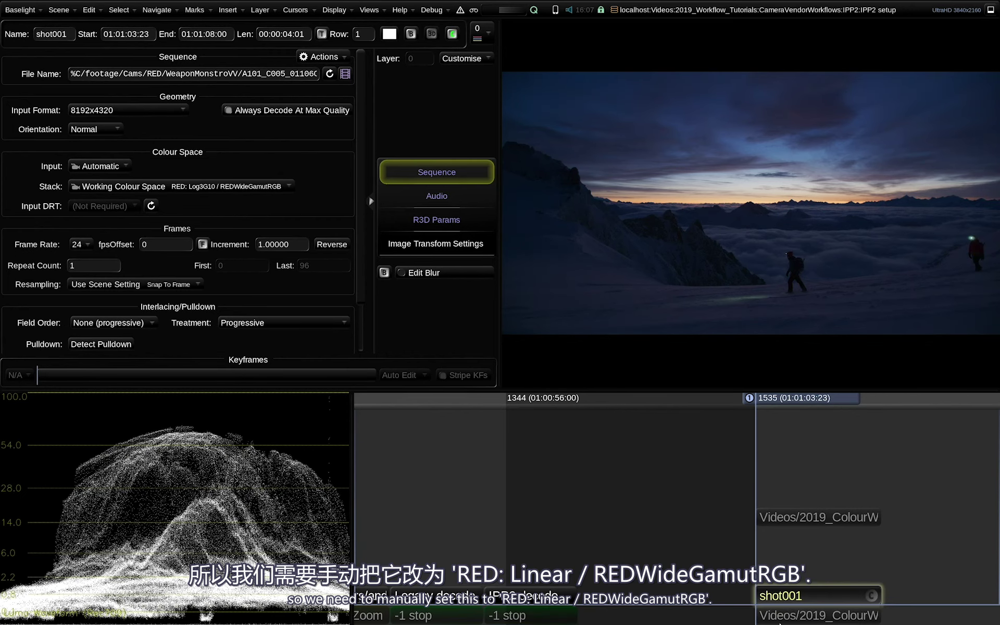
left_click(840, 531)
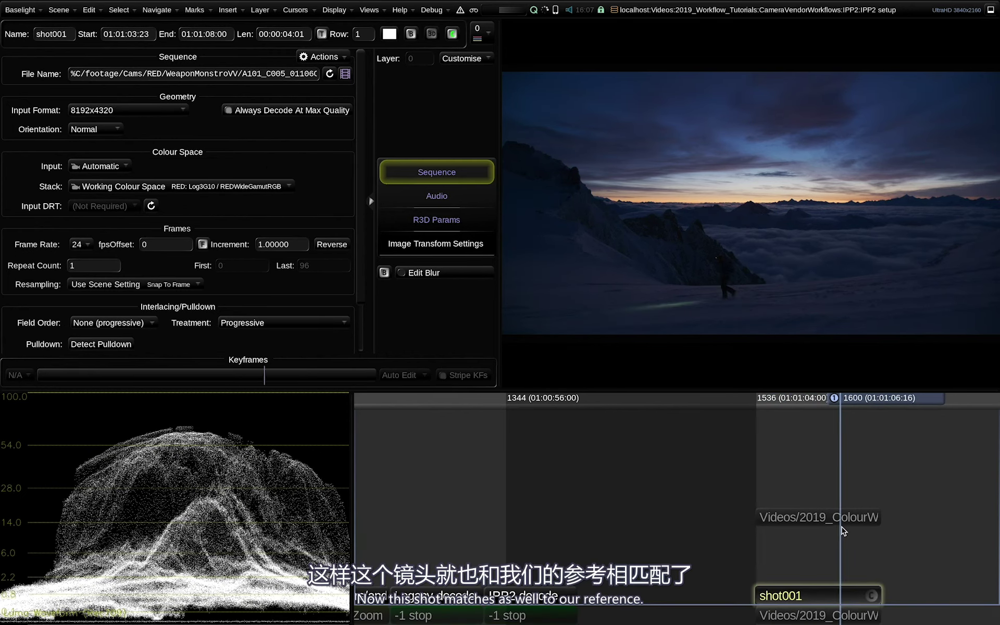
left_click(834, 606)
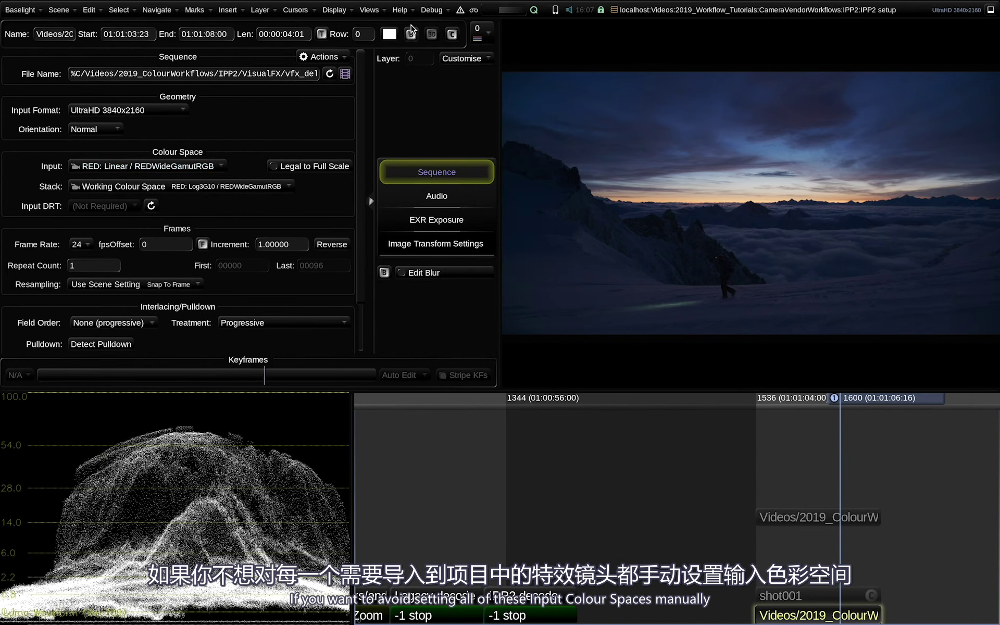
Step: Review the VFX Delivery rule in Media Import Rules and return to the original shot001 without the exr delivery
left_click(372, 11)
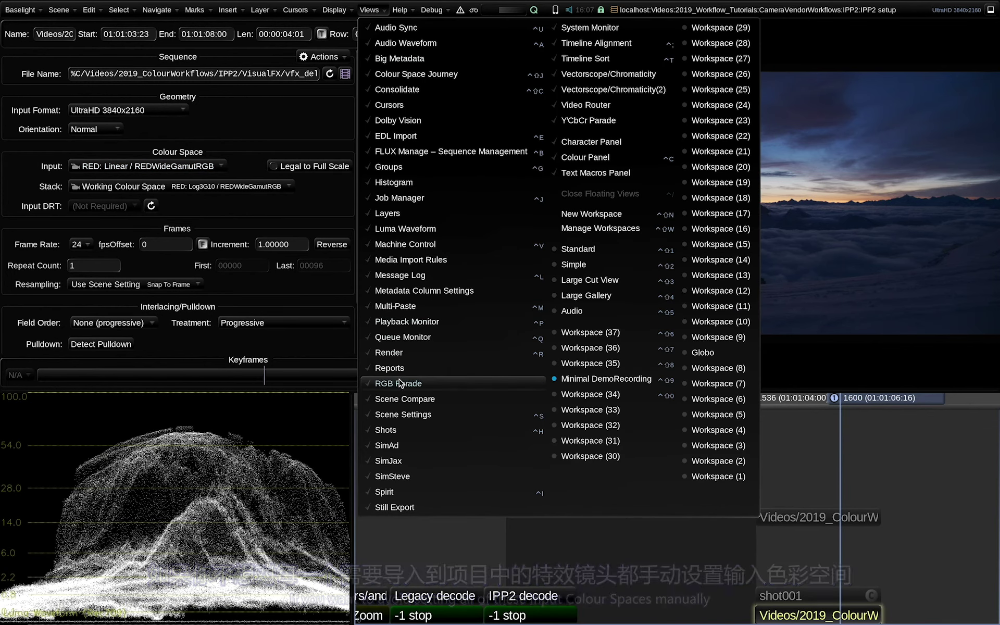
left_click(430, 261)
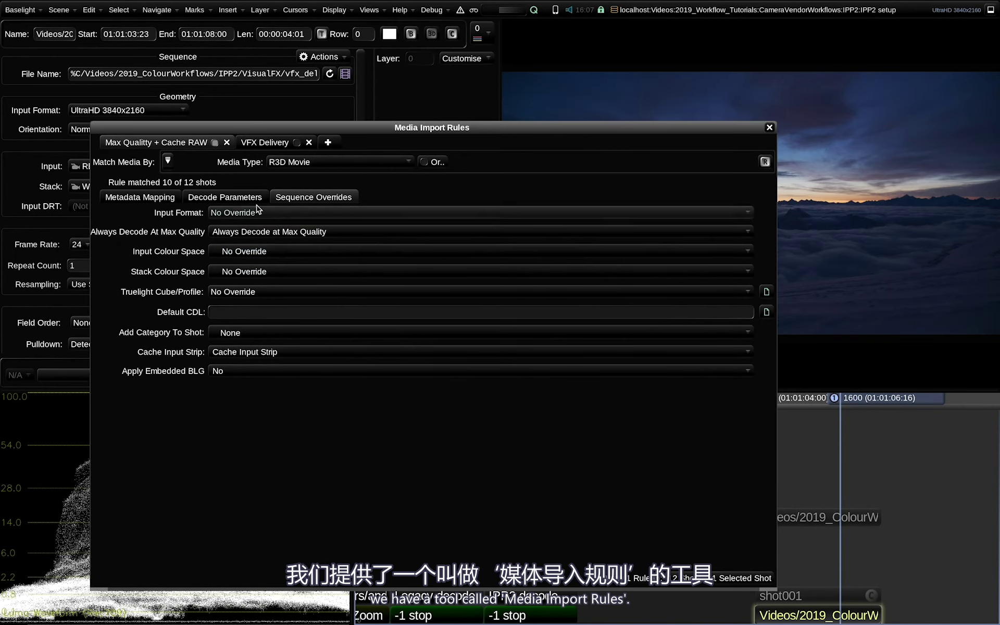
left_click(264, 145)
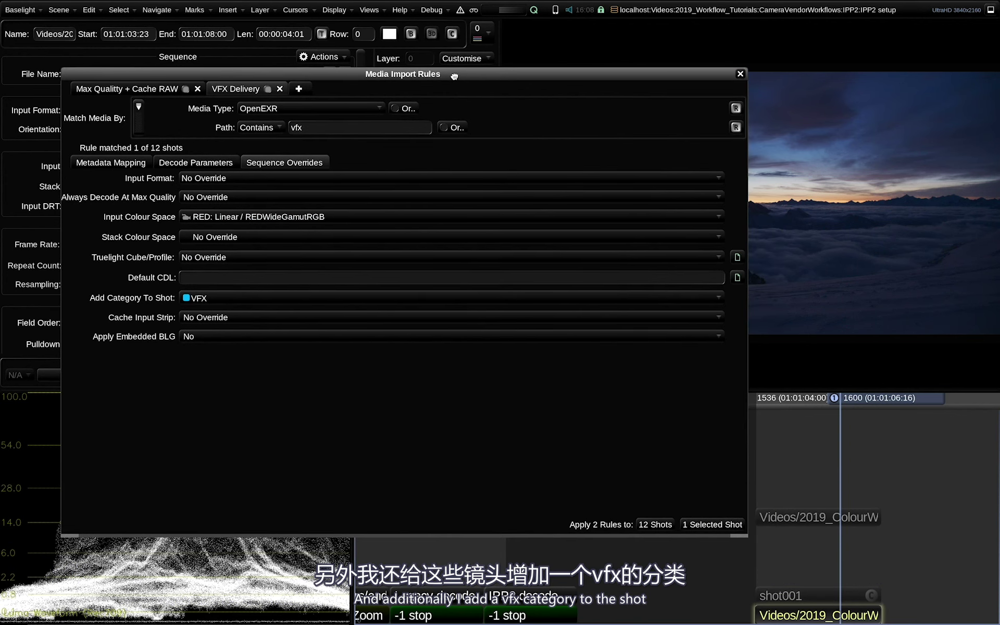
left_click(741, 74)
left_click(782, 595)
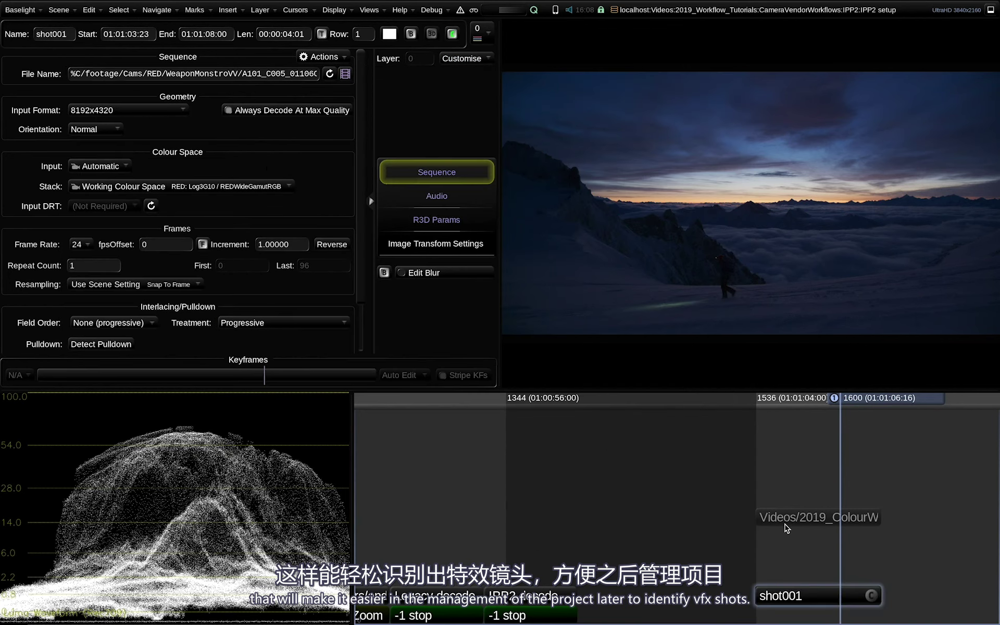
Step: Re-insert the exr sequence shot001_A101_C005_01106C.v002 from the missing_metadata folder with the import rules in place, and leave FLUX Manage
left_click(370, 10)
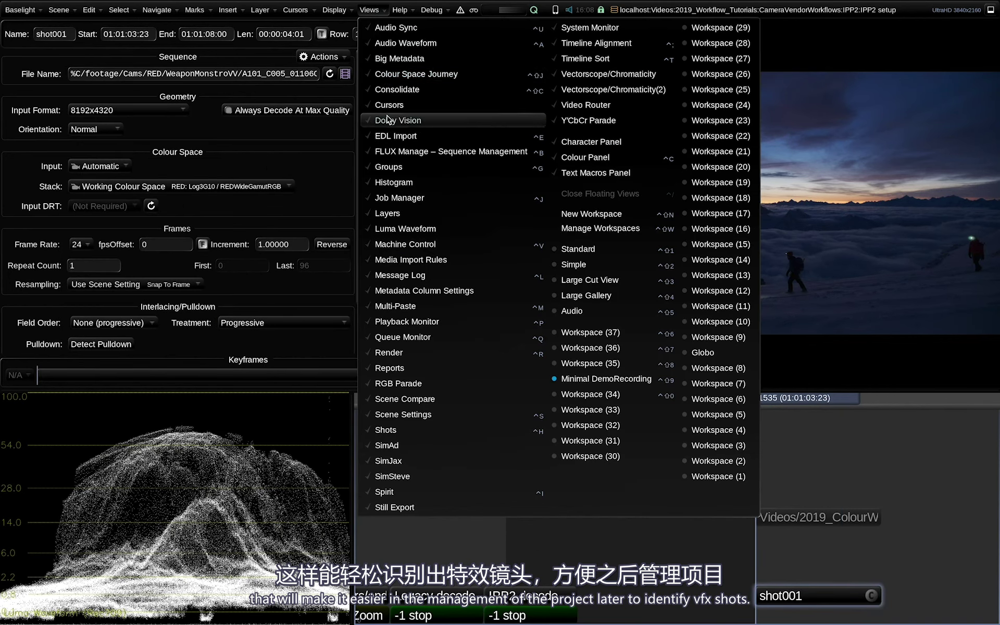
left_click(389, 153)
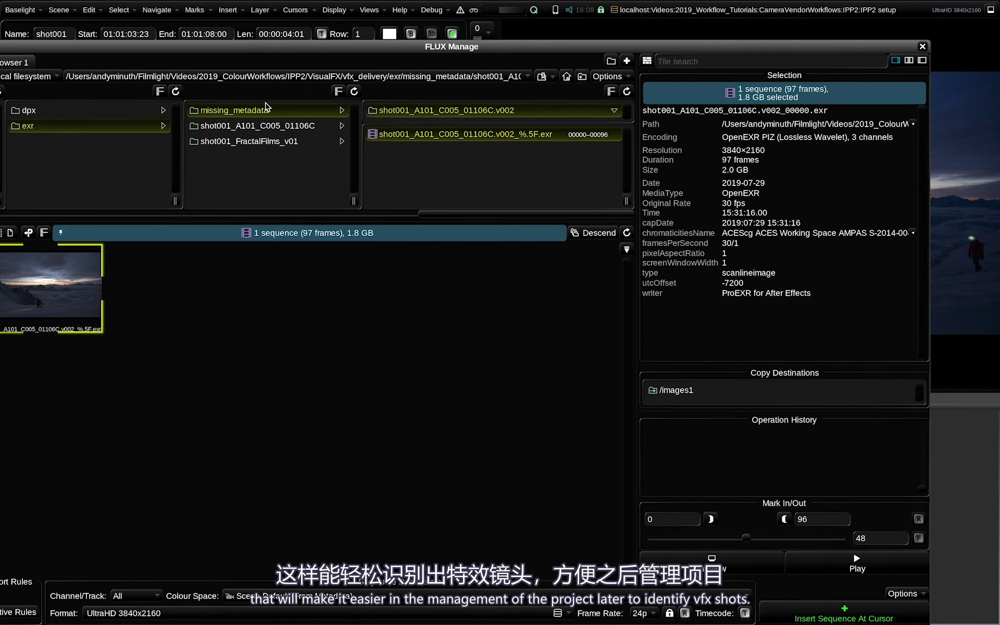
left_click(265, 115)
left_click(472, 111)
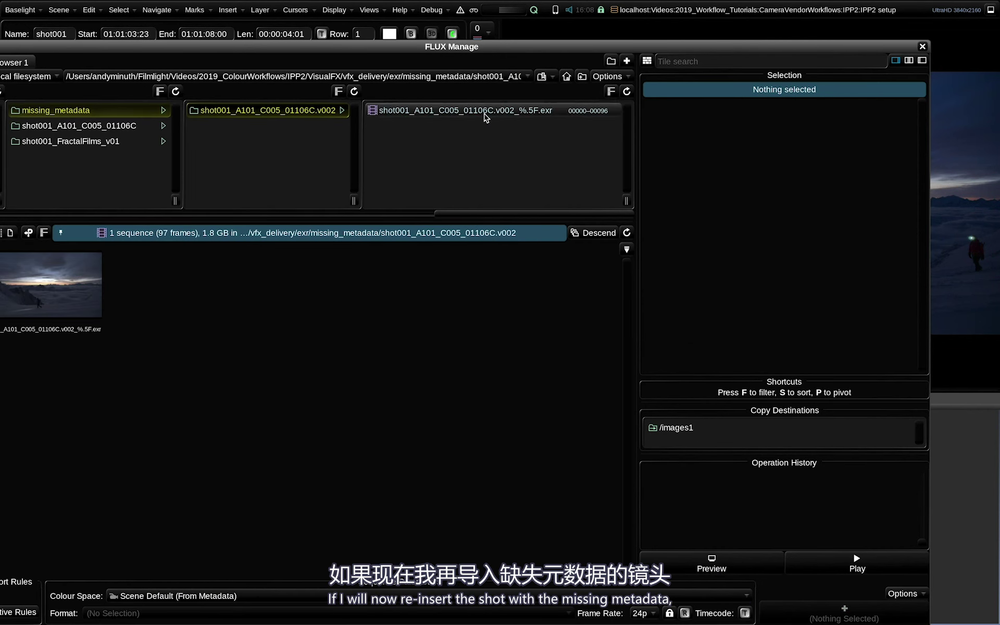
double_click(474, 116)
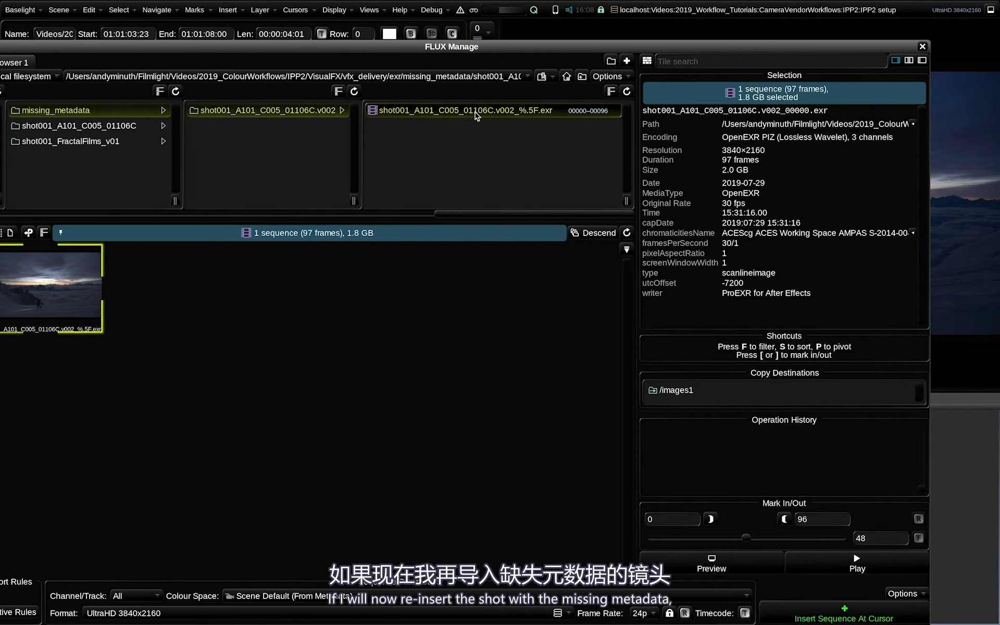
left_click(923, 47)
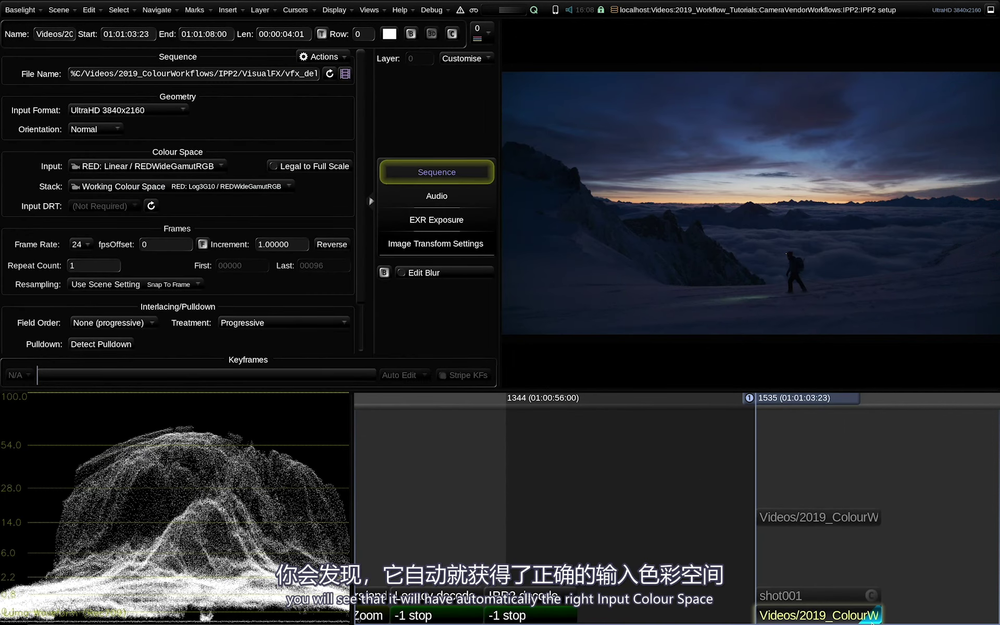
Step: Check the strip categories assigned to the re-inserted exr delivery and look at its category marking in the timeline
right_click(795, 617)
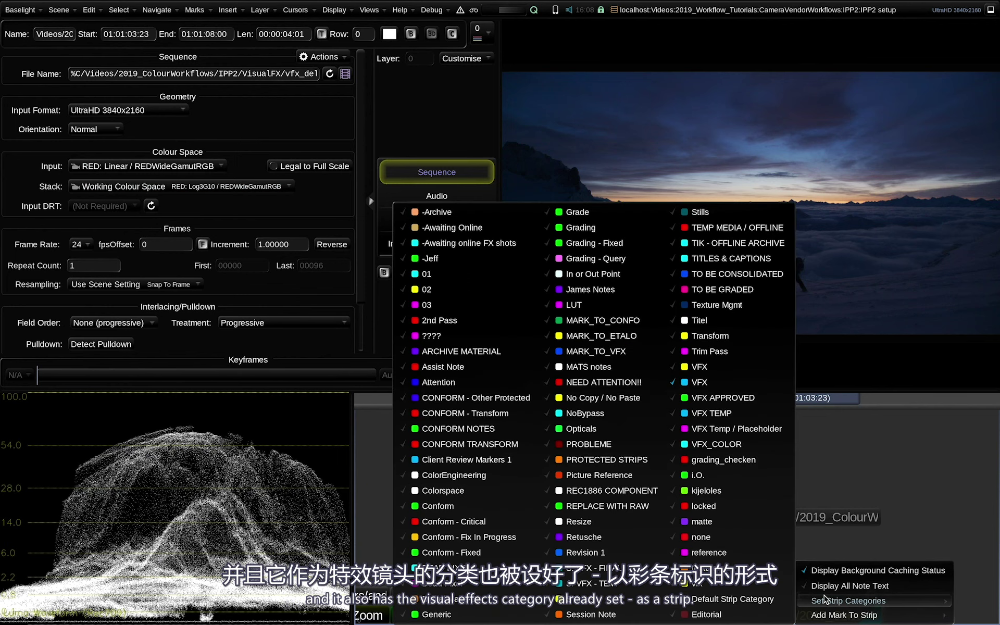
key("Escape")
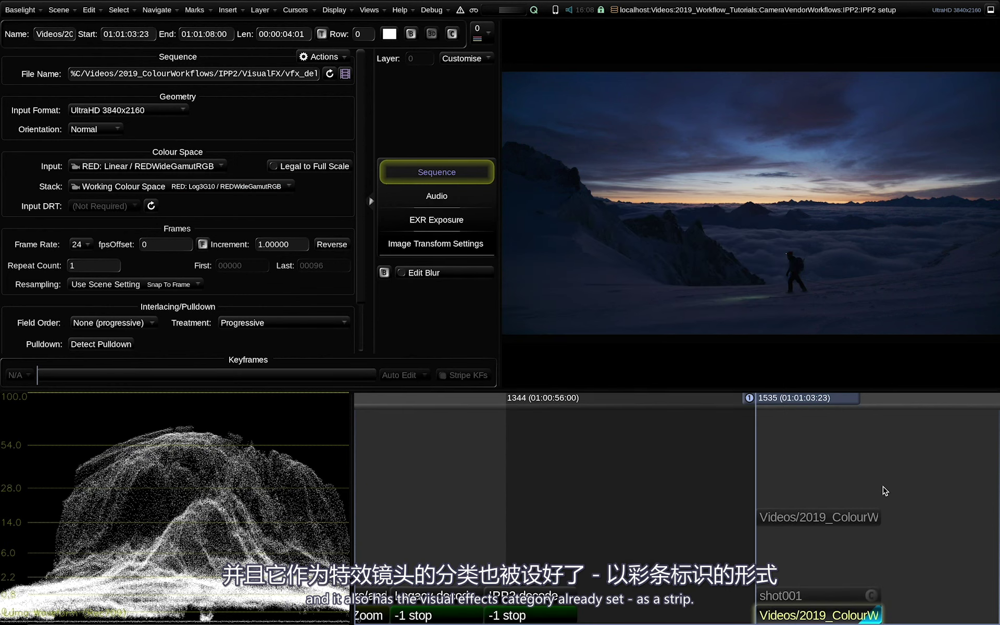
scroll(885, 491, "down", 2)
scroll(790, 509, "down", 3)
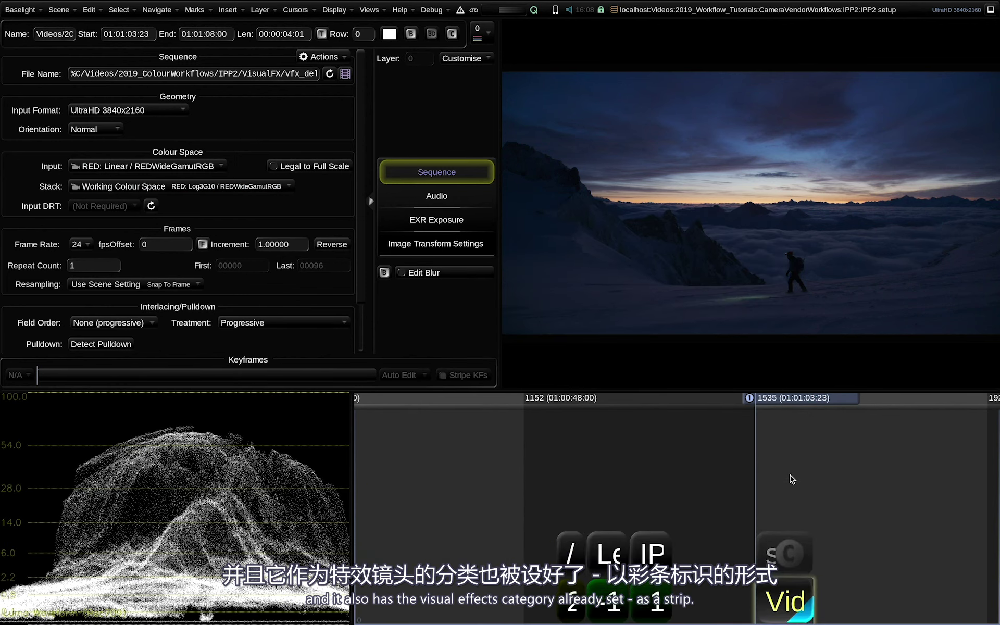
Step: Review the apply options and the sequence overrides of the Max Quality + Cache RAW rule for R3D movies in Media Import Rules
left_click(369, 10)
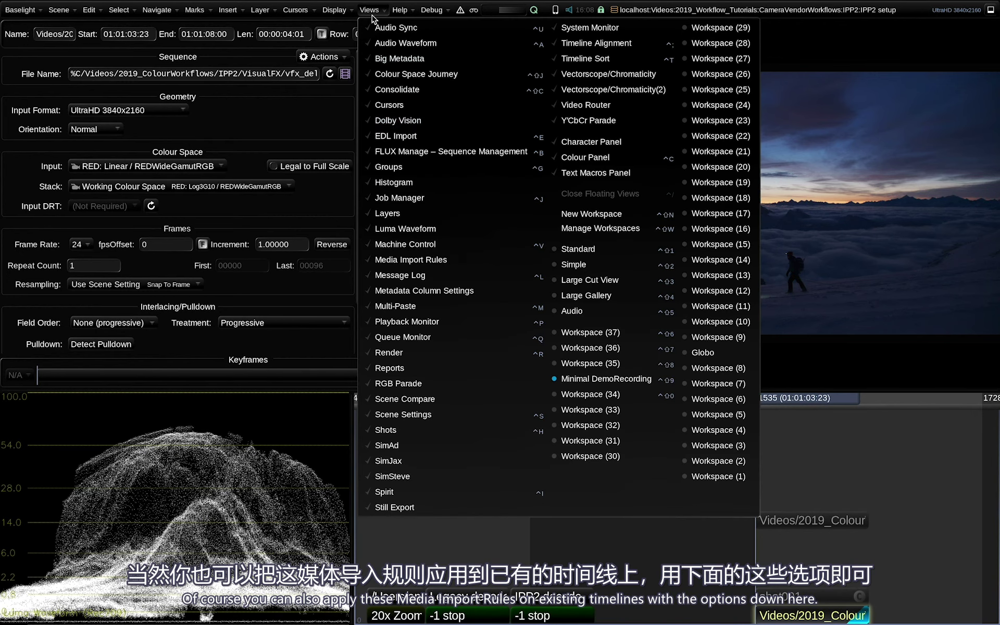
left_click(411, 260)
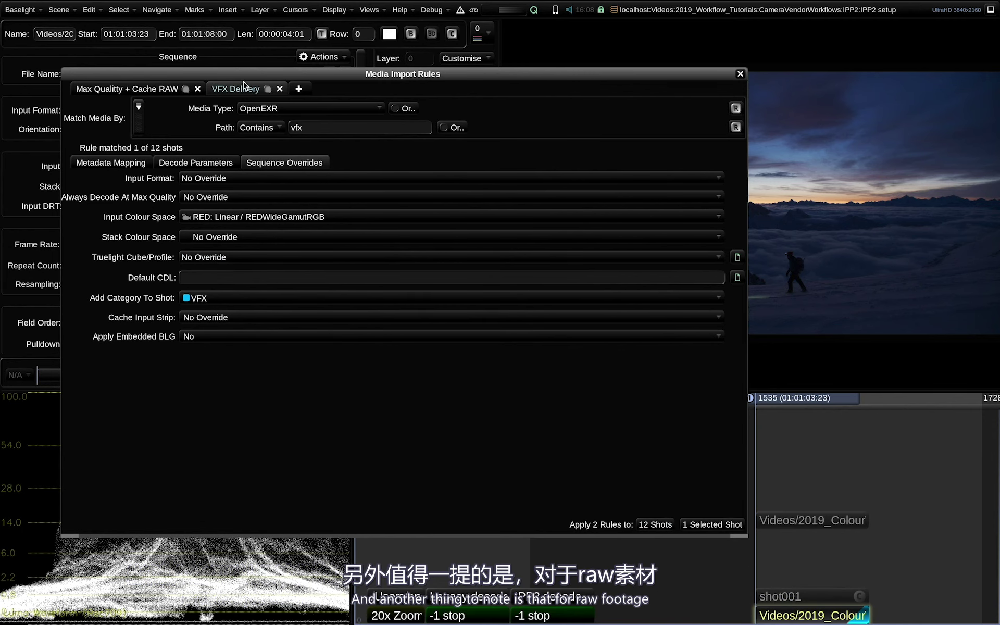
left_click(131, 92)
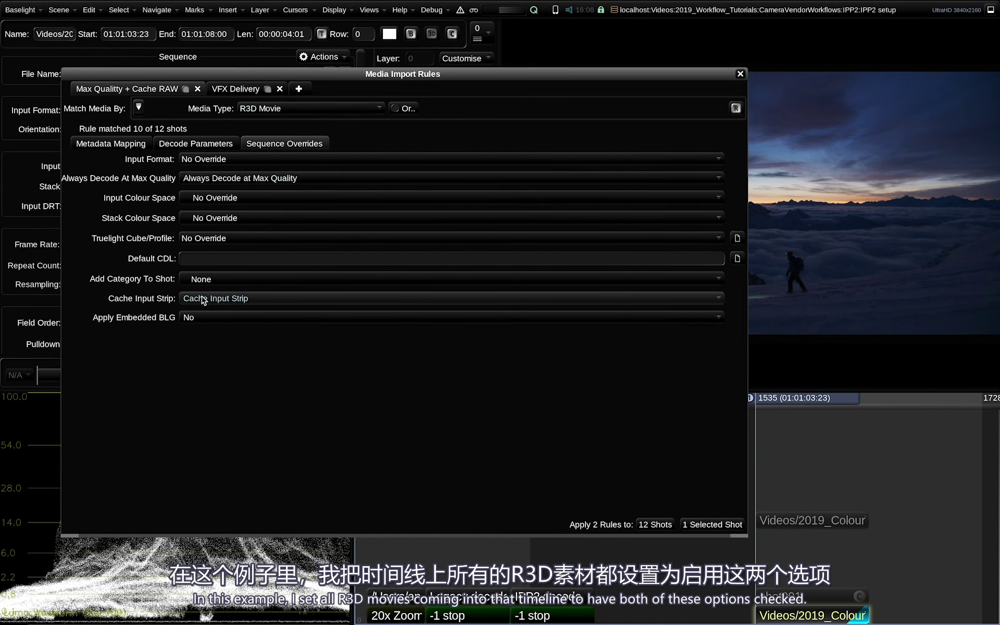
left_click(742, 74)
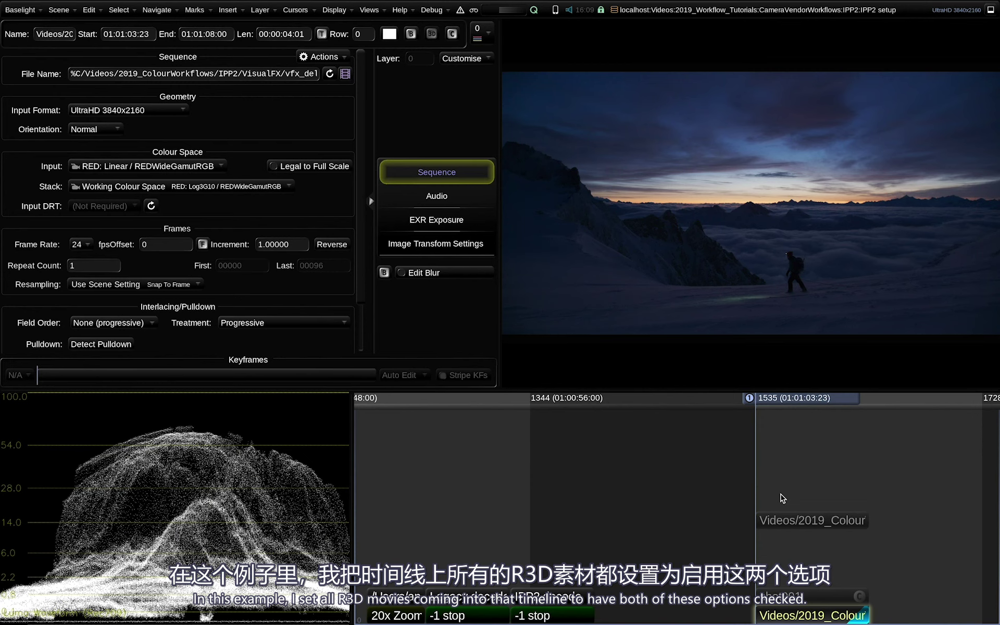